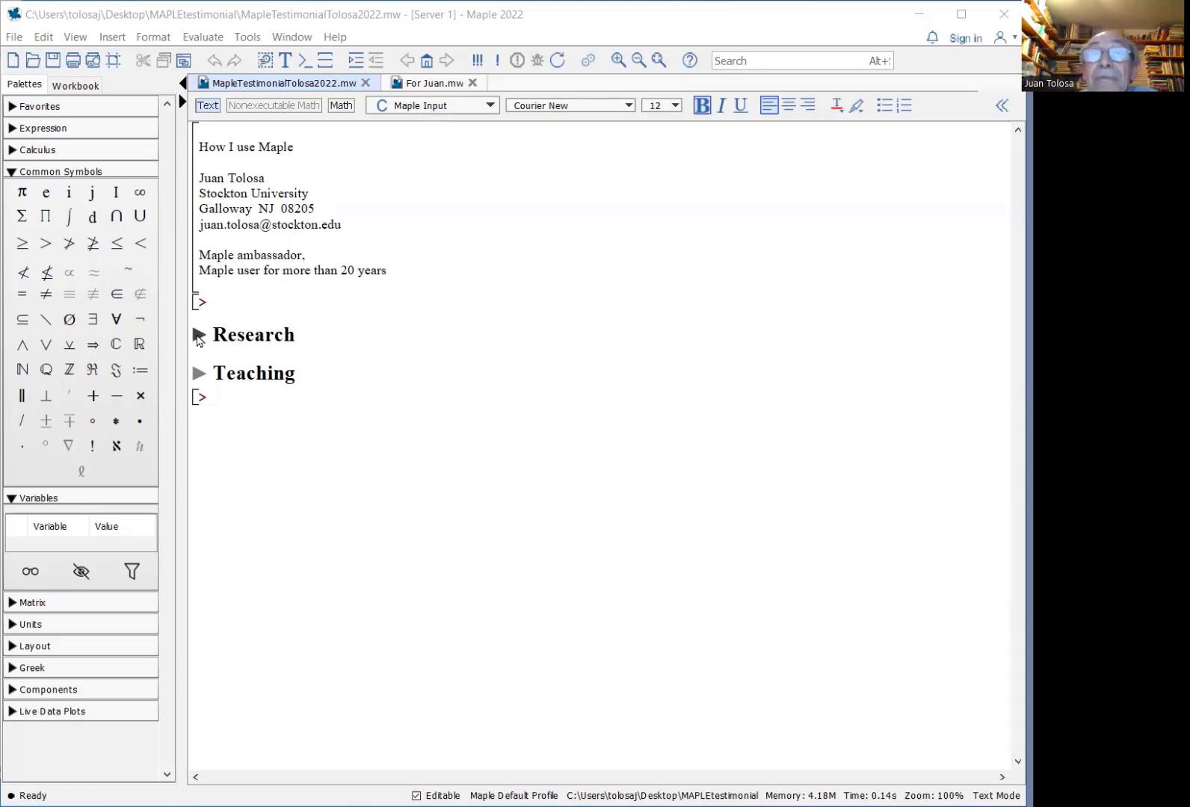
# Step: Expand Research and its AIDS epidemic joint-research subsection, then scroll through the description and setup code
pyautogui.click(199, 335)
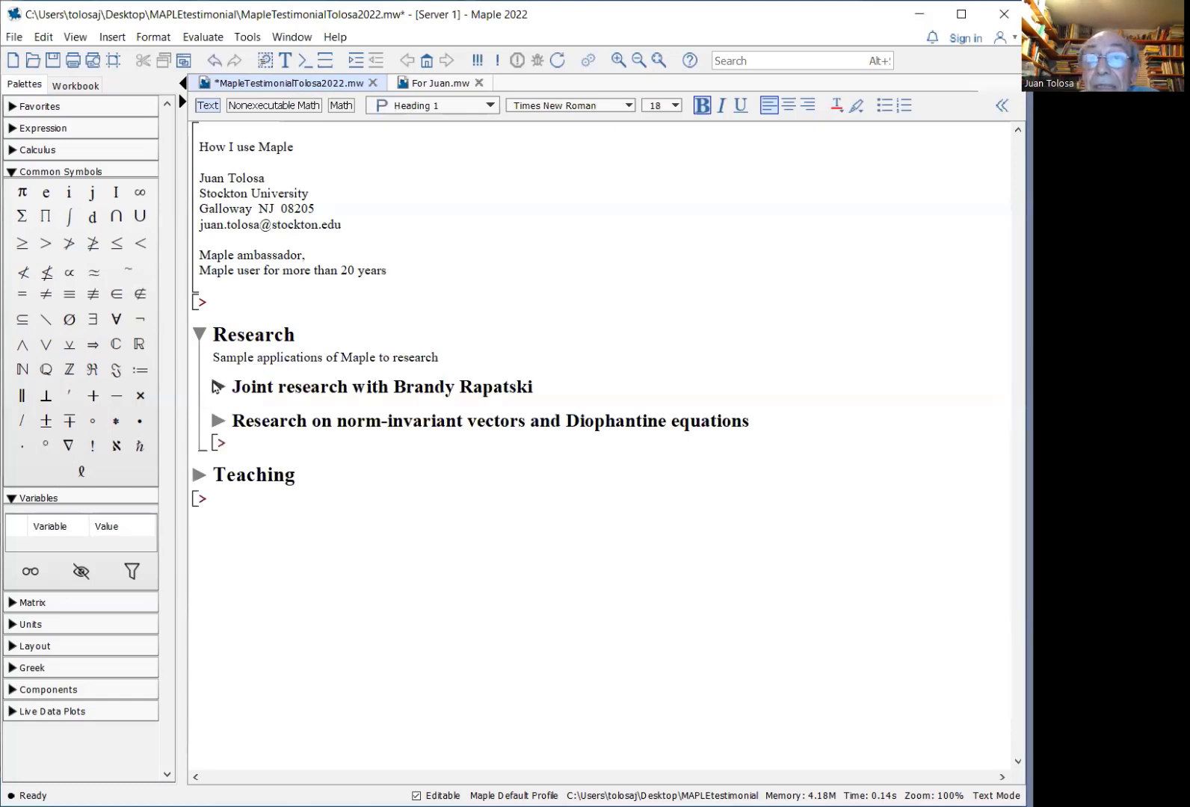
pyautogui.click(217, 387)
pyautogui.scroll(-1, 289, 449)
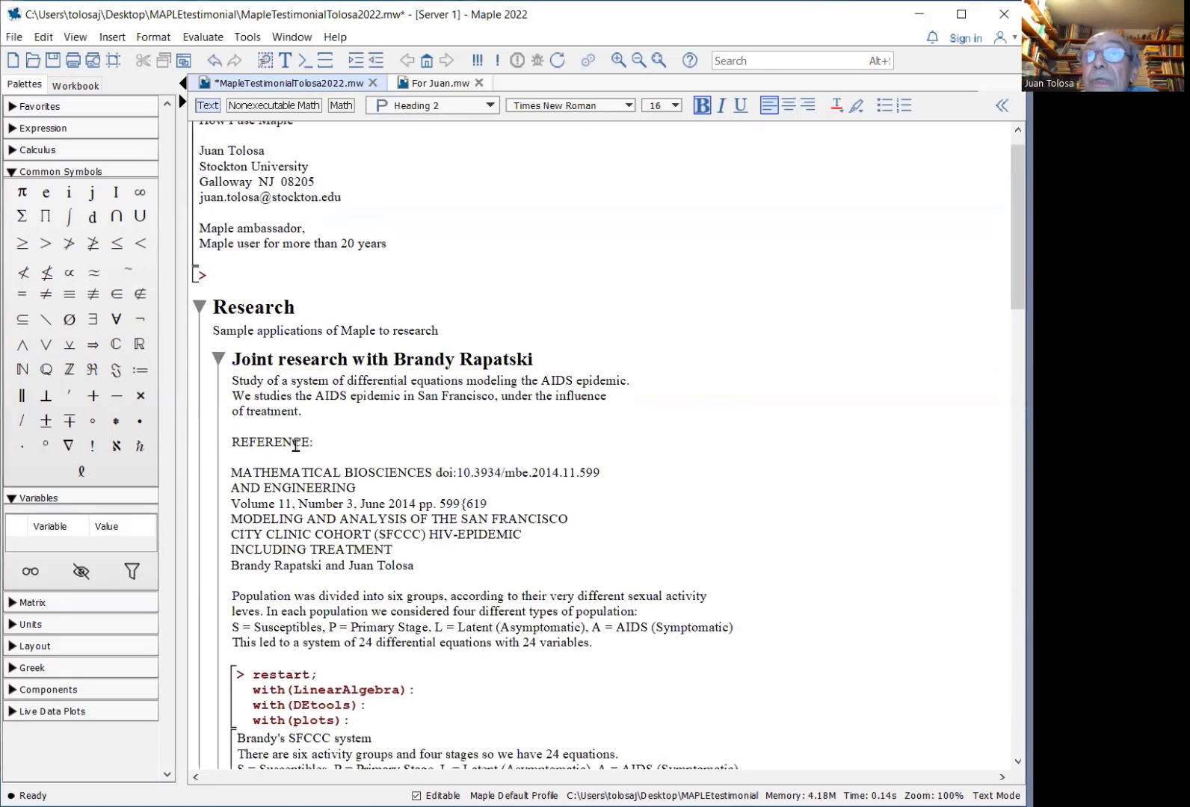
pyautogui.scroll(-3, 344, 398)
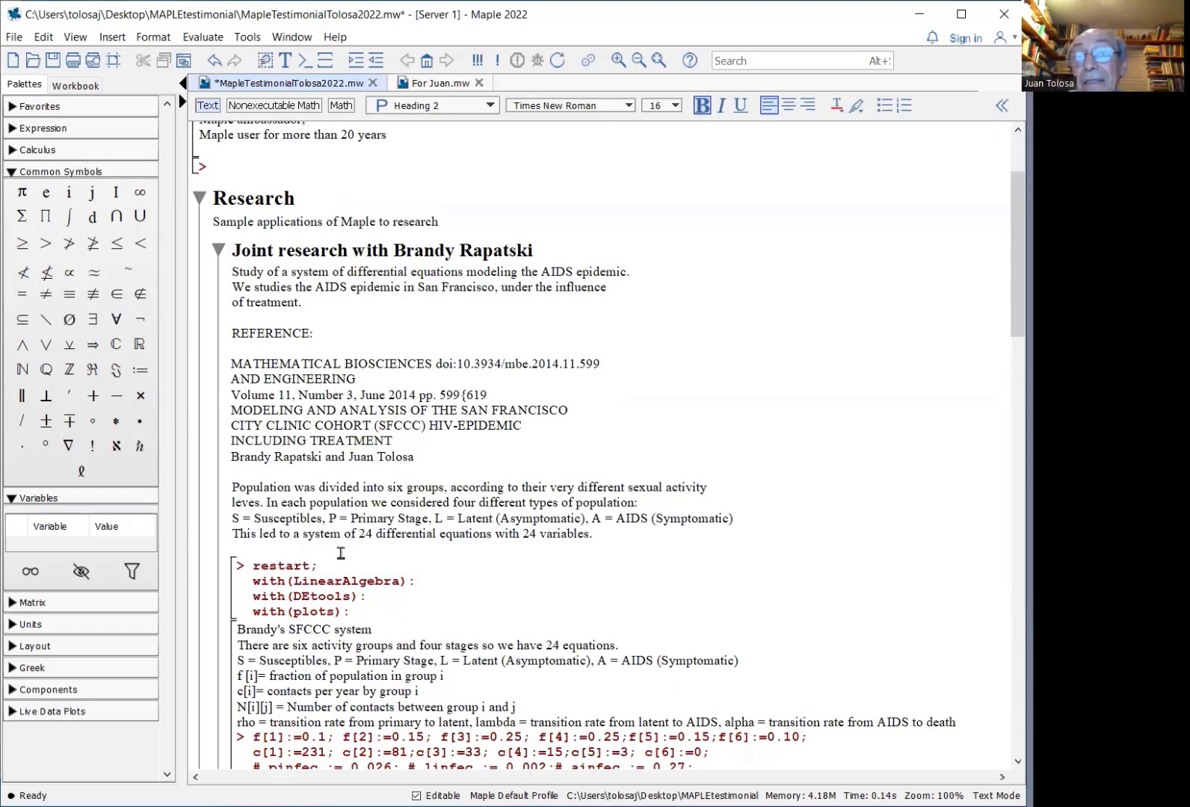
pyautogui.scroll(-2, 341, 553)
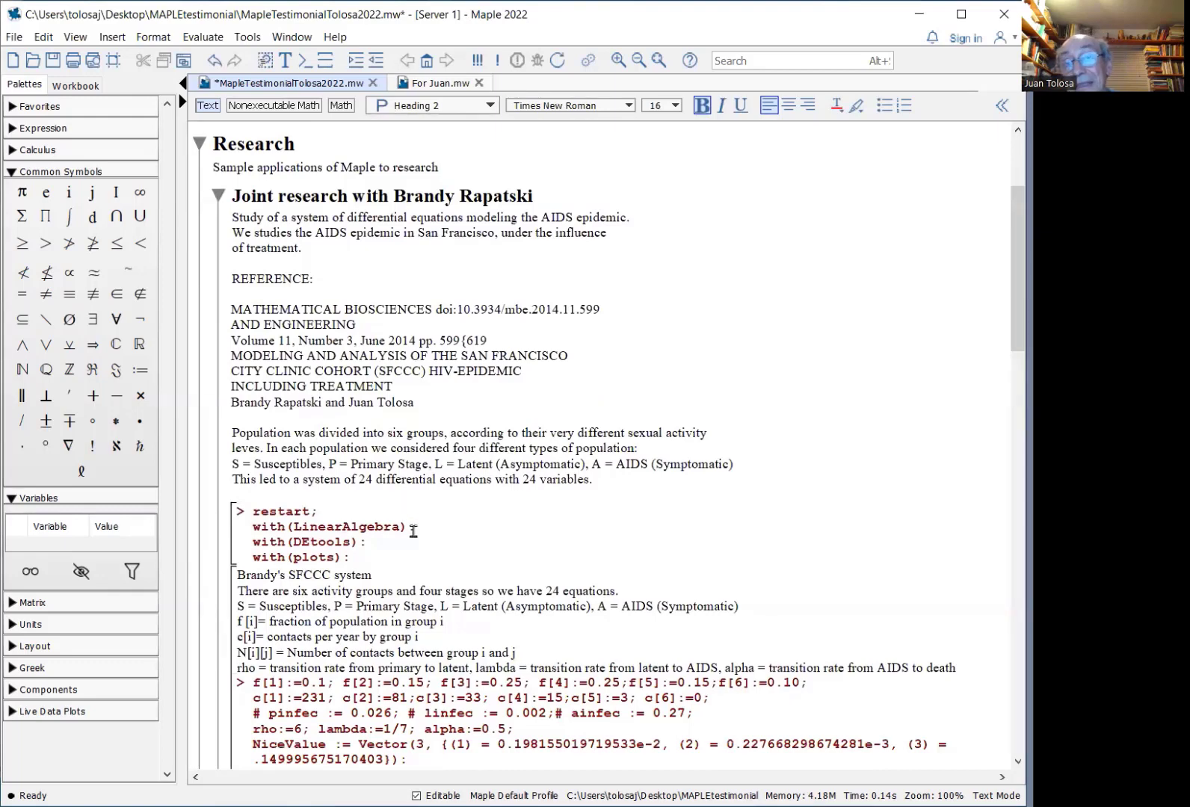
# Step: Run the package-loading and parameter code groups, then review the Pprime equations for all six groups
pyautogui.click(338, 515)
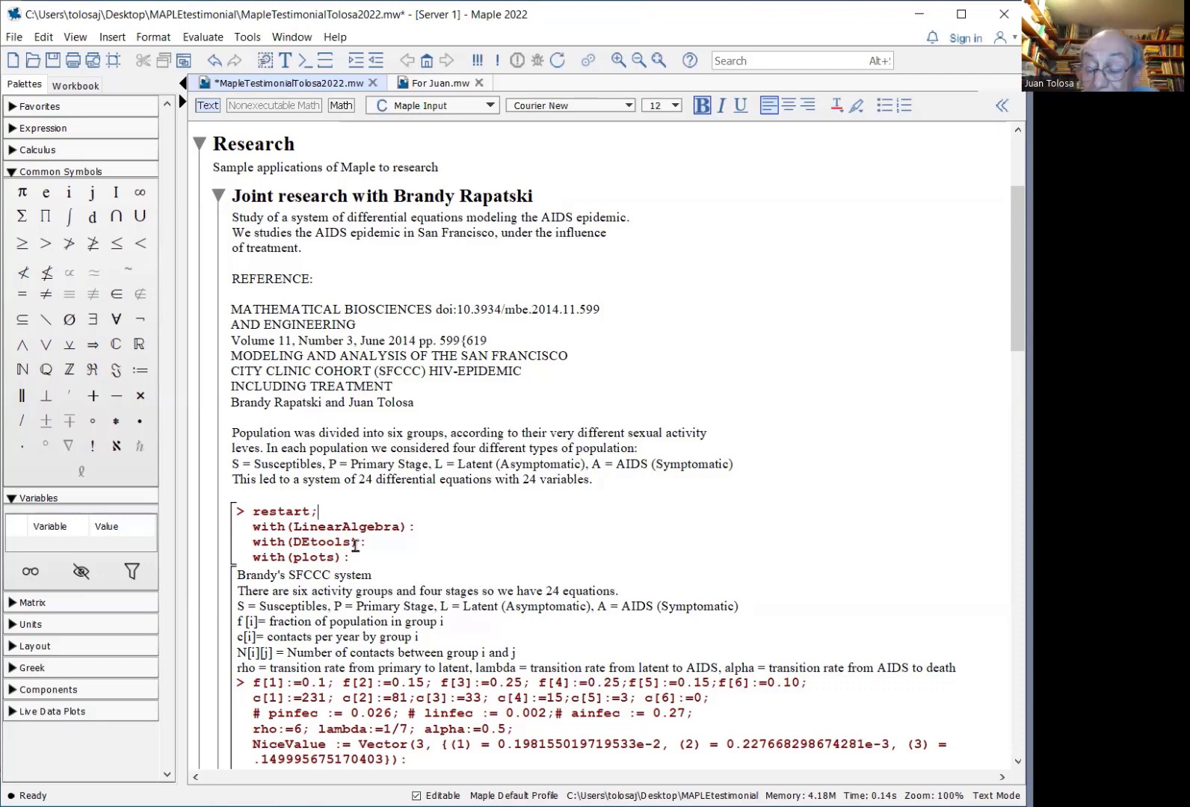
pyautogui.press('Return')
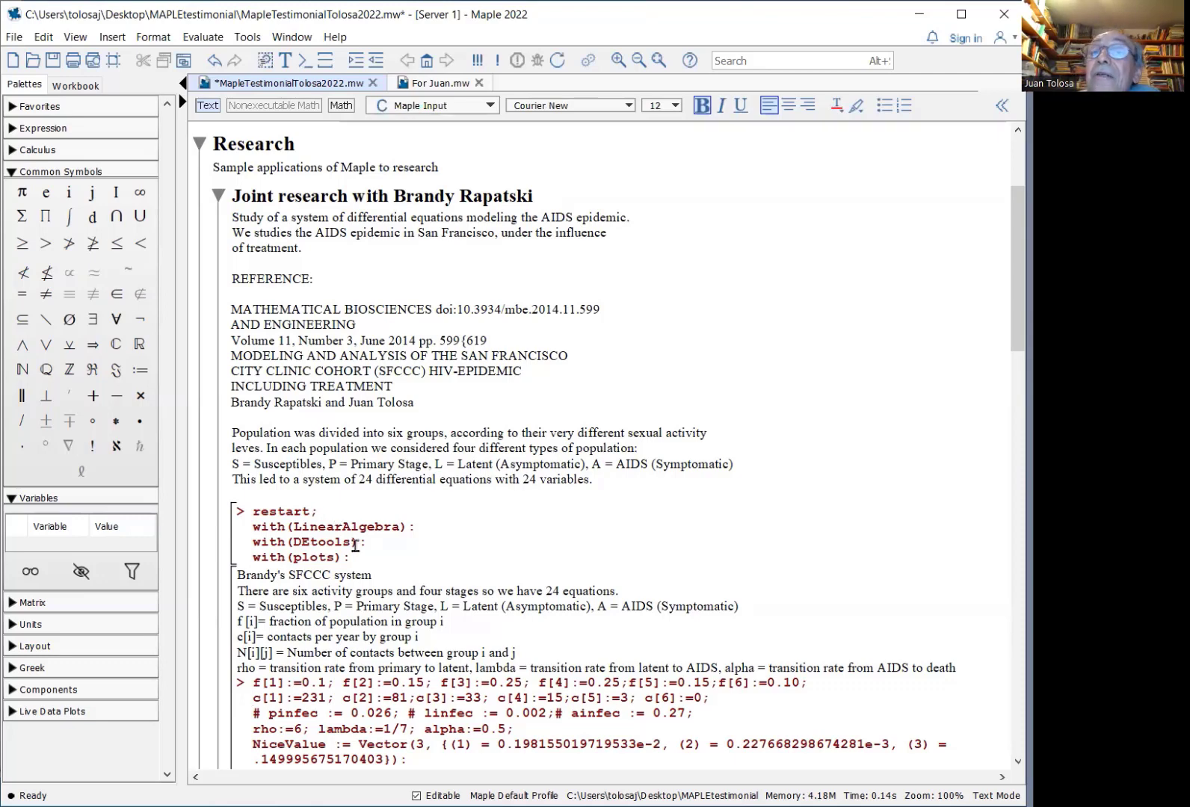
pyautogui.press('Return')
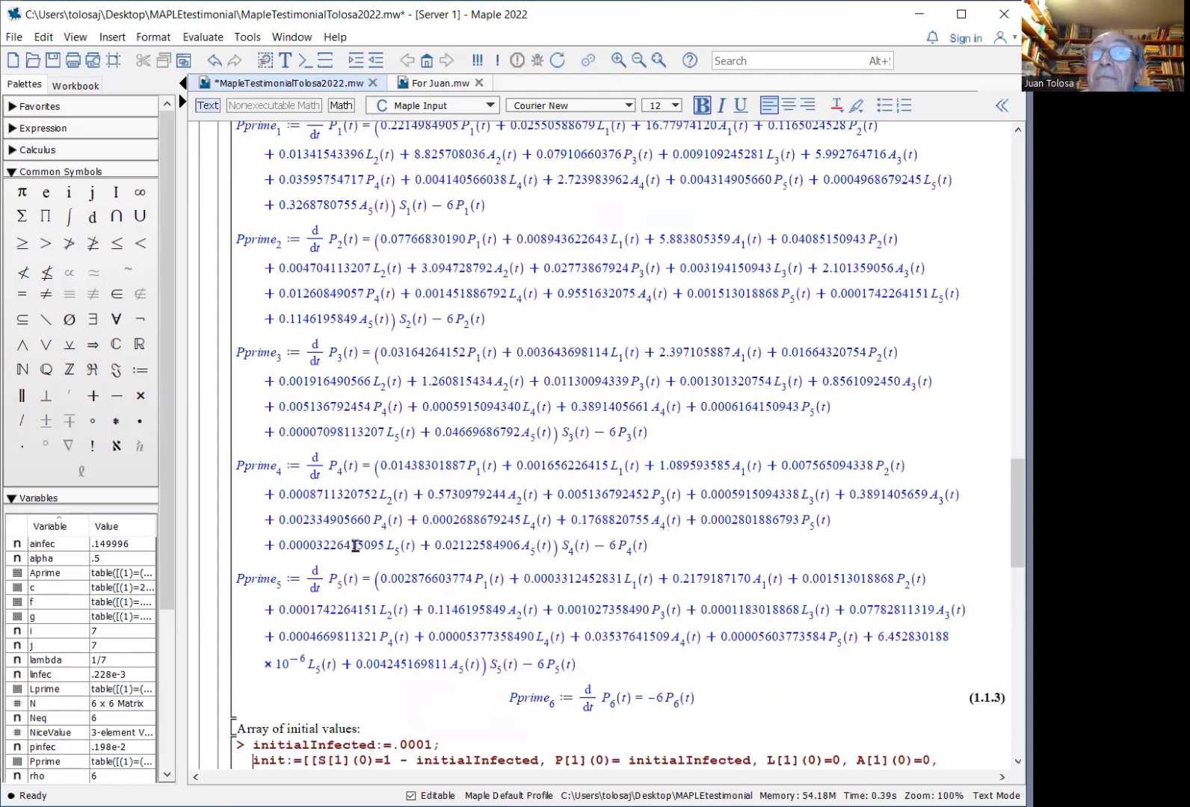
pyautogui.scroll(1, 355, 547)
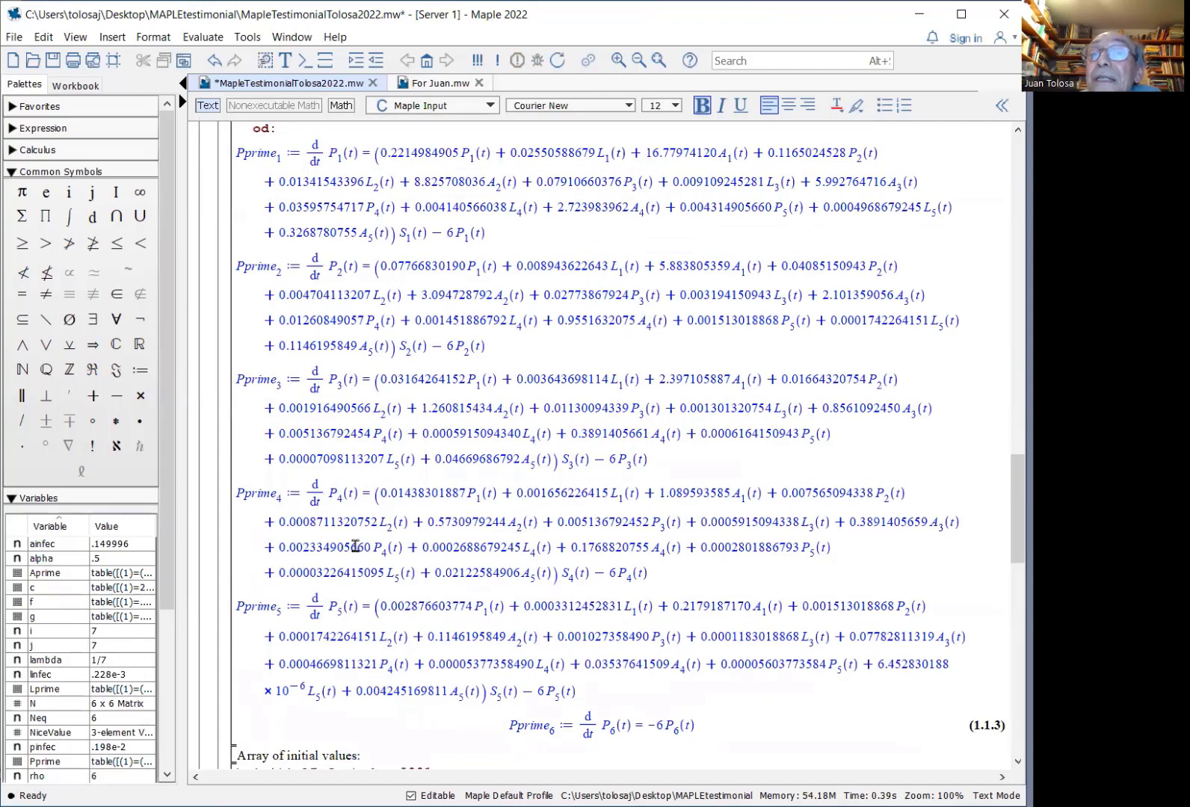
pyautogui.scroll(5, 355, 546)
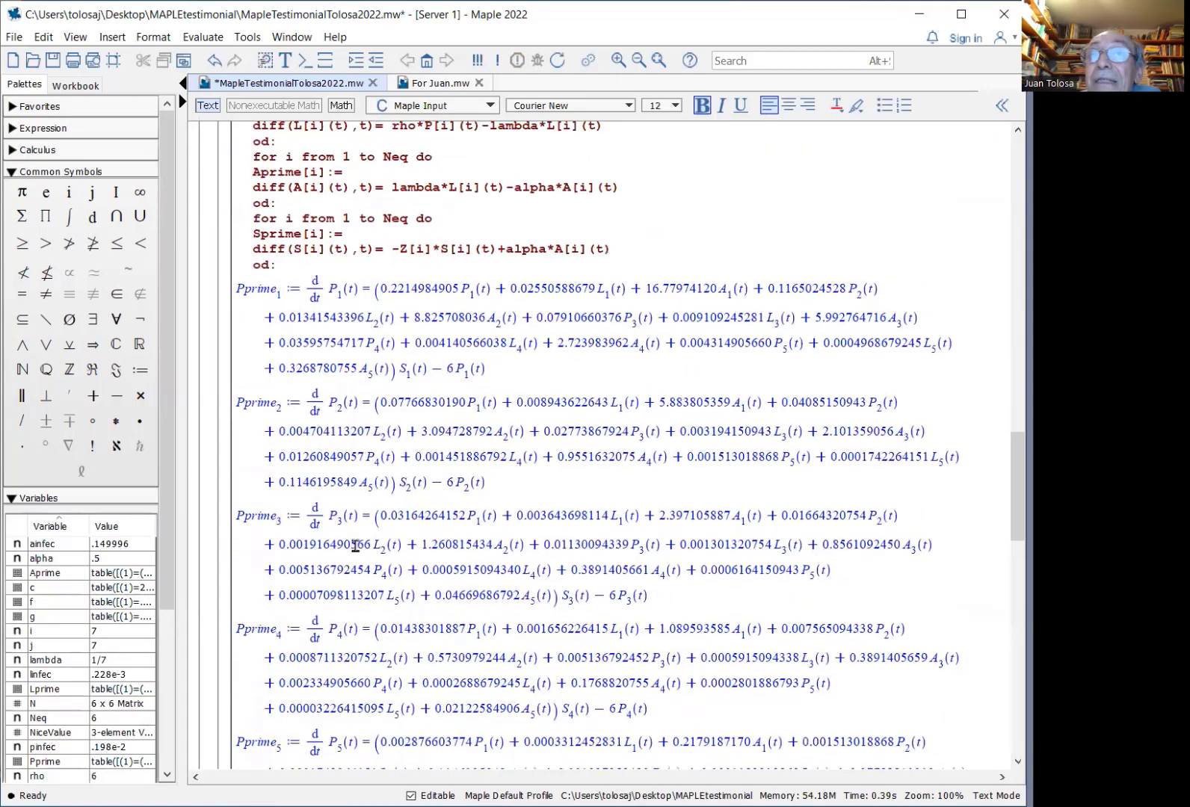
pyautogui.scroll(-2, 355, 546)
pyautogui.scroll(-2, 355, 547)
pyautogui.scroll(1, 355, 546)
pyautogui.scroll(-3, 355, 546)
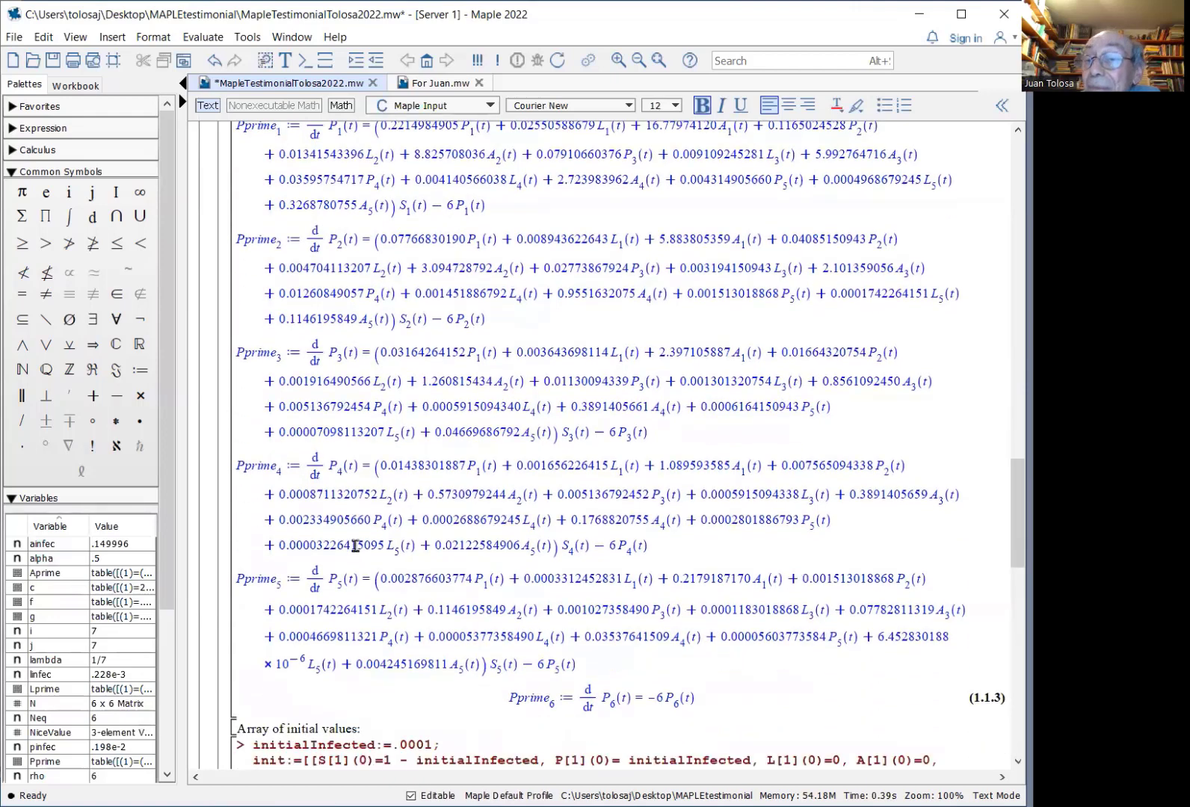
pyautogui.scroll(-2, 397, 643)
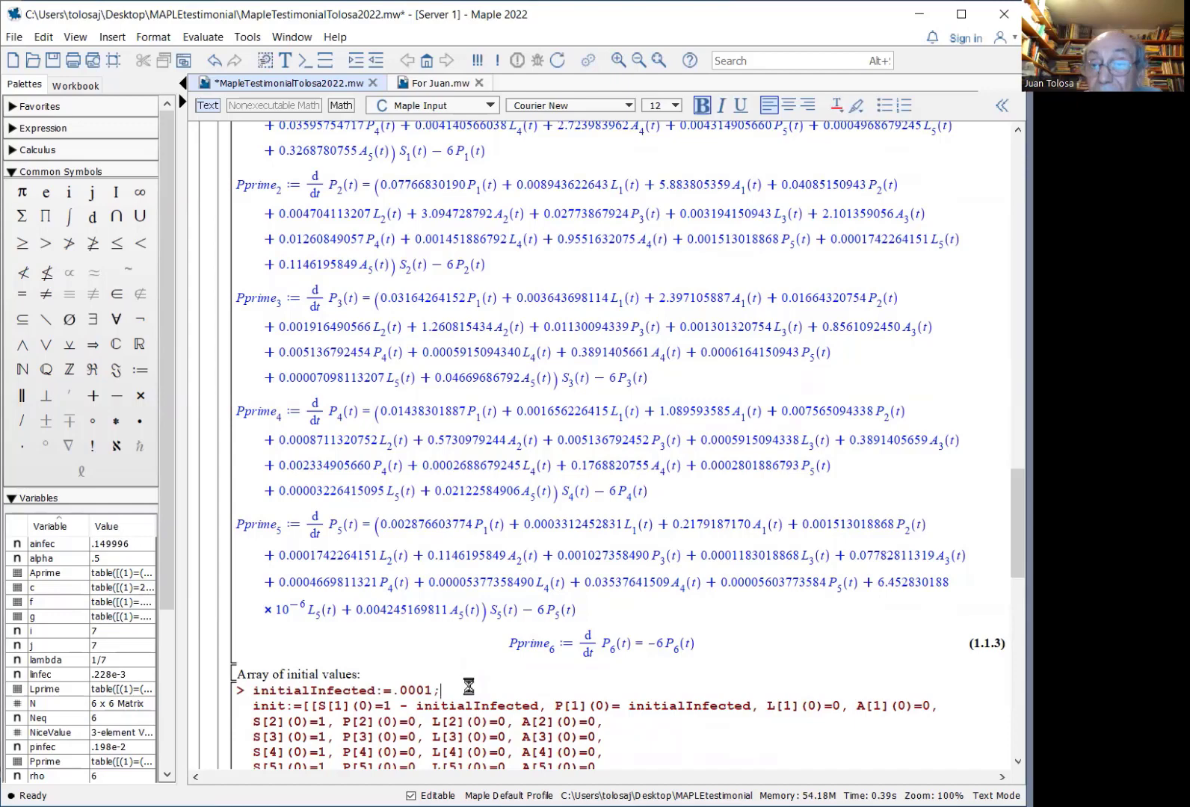
# Step: Set the initial values and plot Susceptibles, Primary Stage, Latent and AIDS curves for six groups
pyautogui.press('Return')
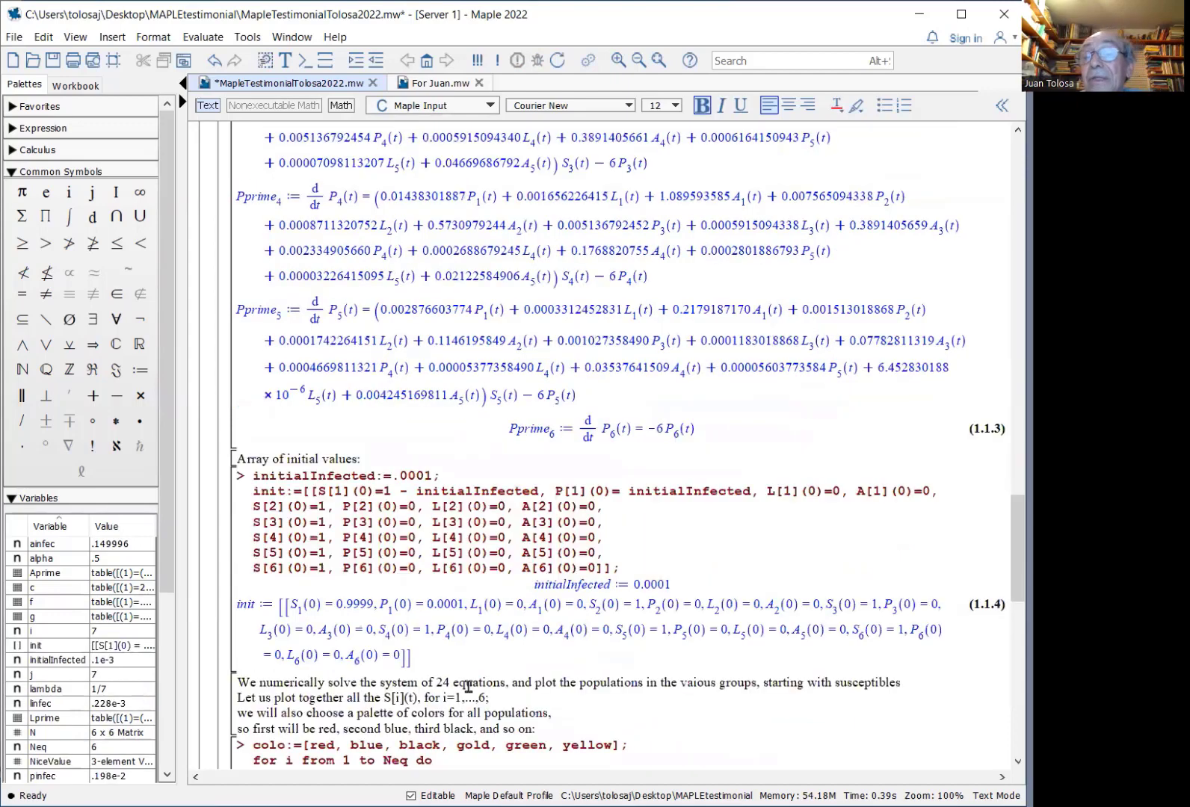
pyautogui.press('Return')
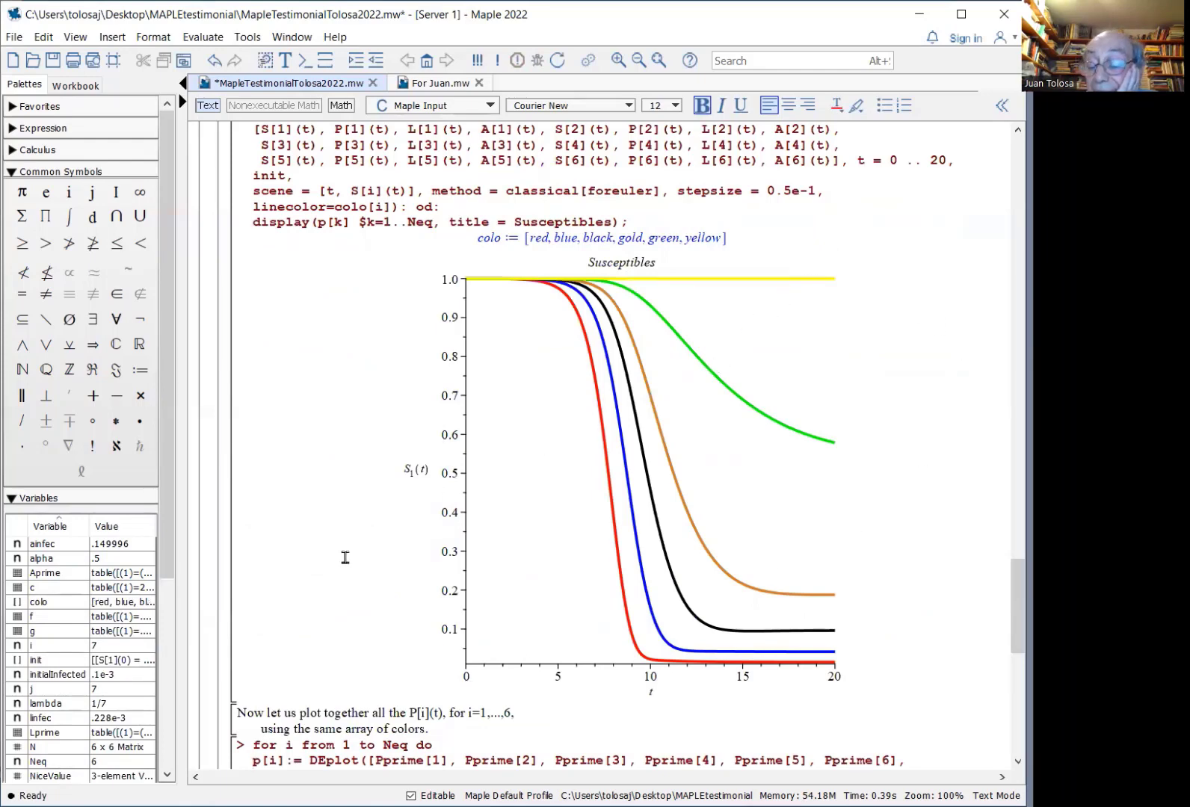
pyautogui.press('Return')
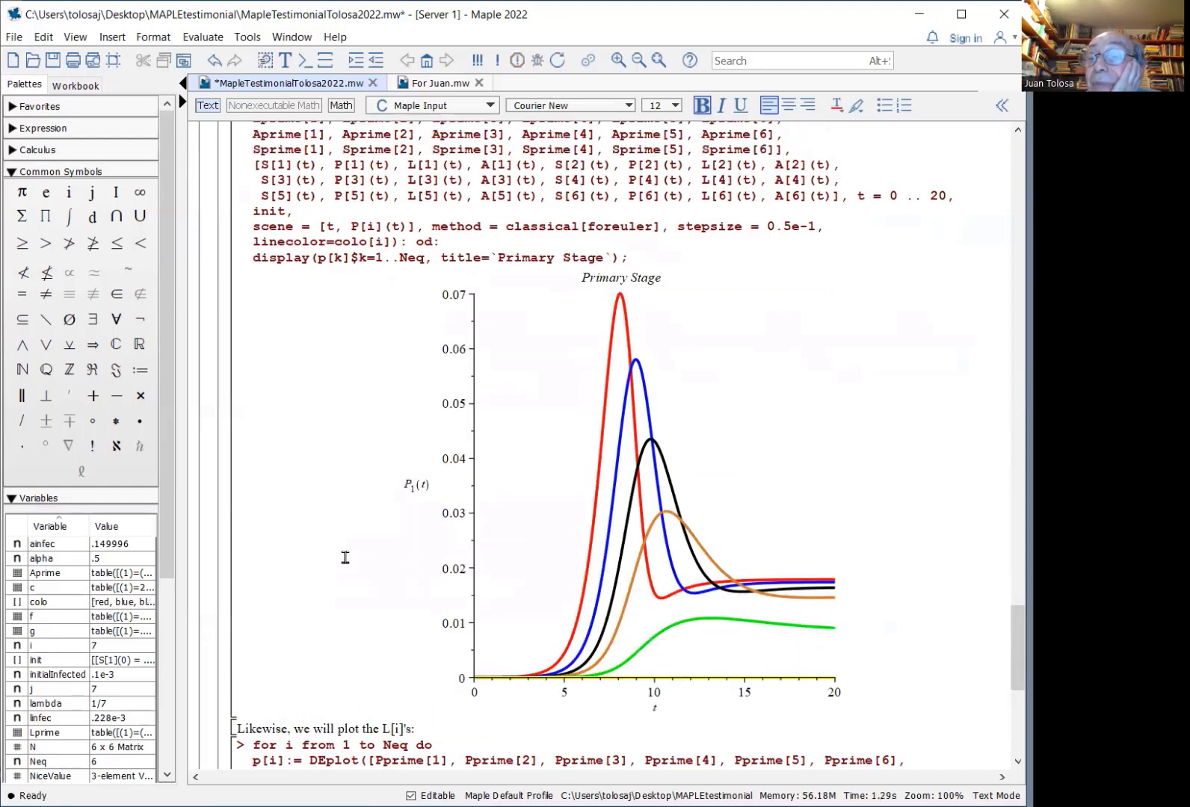
pyautogui.press('Return')
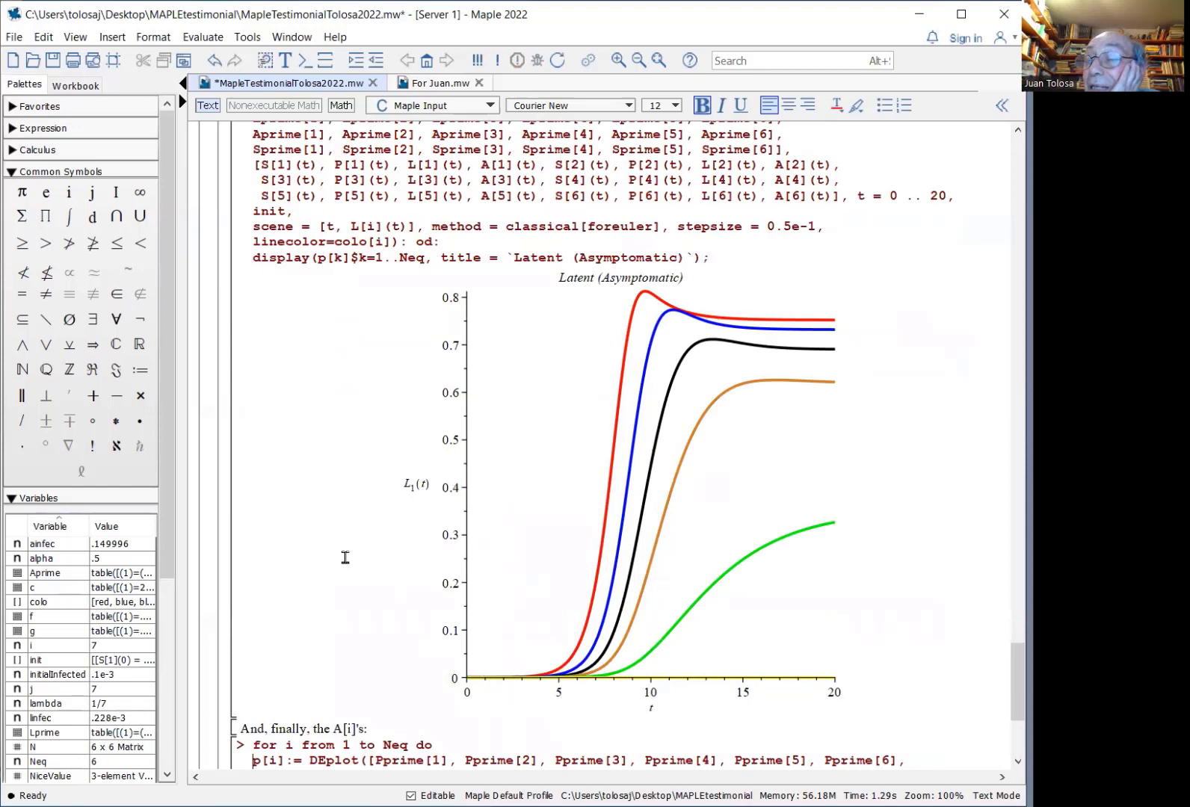
pyautogui.press('Return')
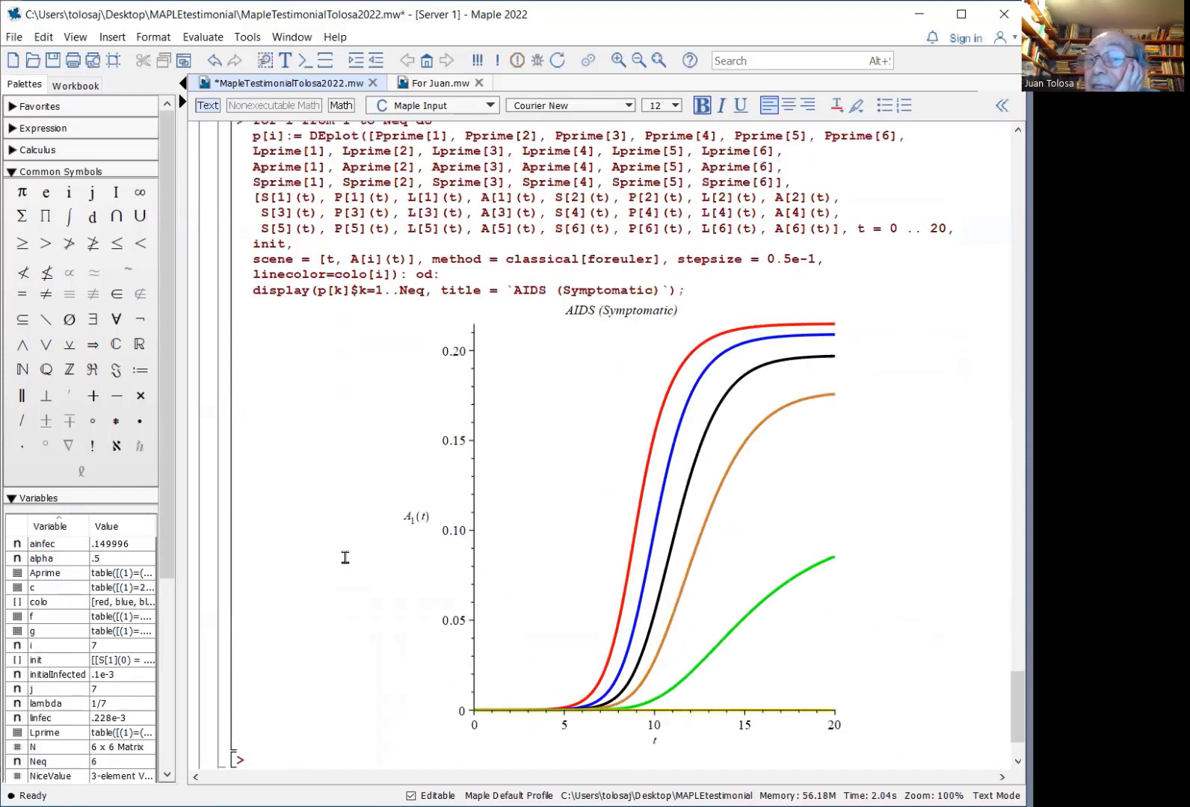
pyautogui.scroll(-3, 389, 562)
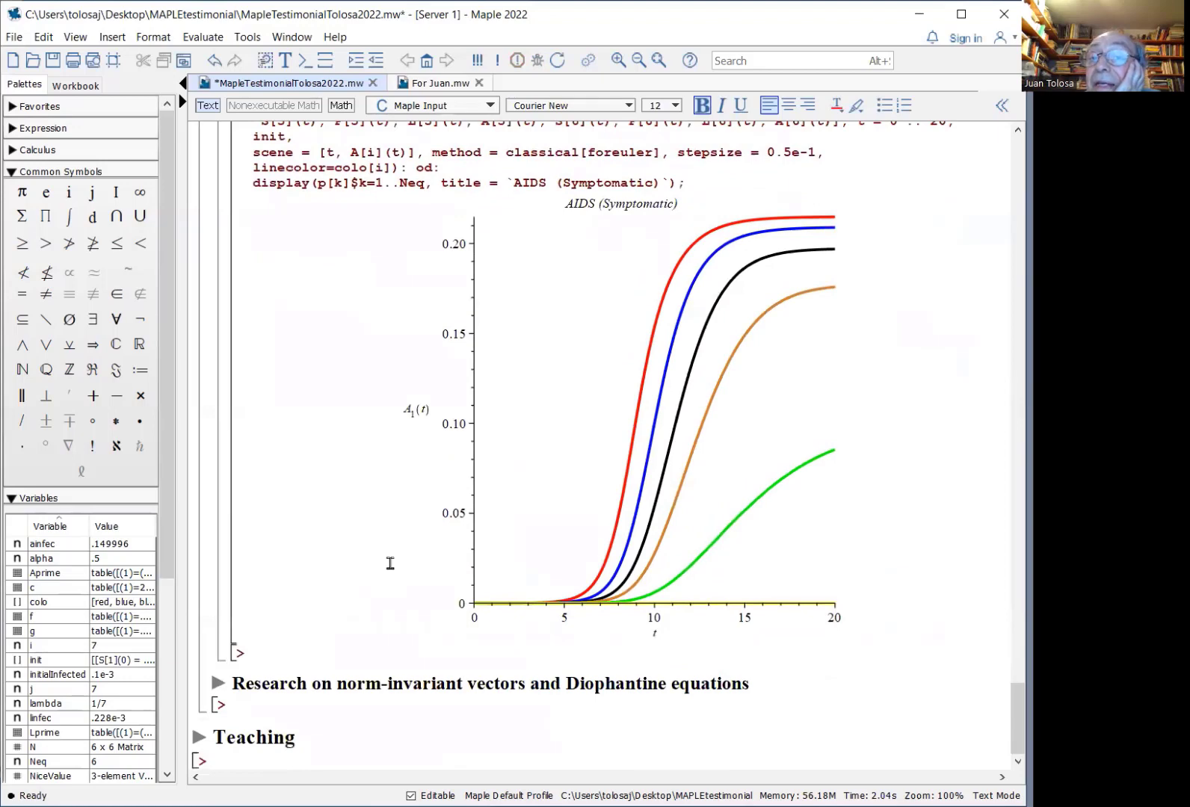
# Step: Expand the norm-invariant vectors and Diophantine equations section and scroll through its explanation and code
pyautogui.click(217, 681)
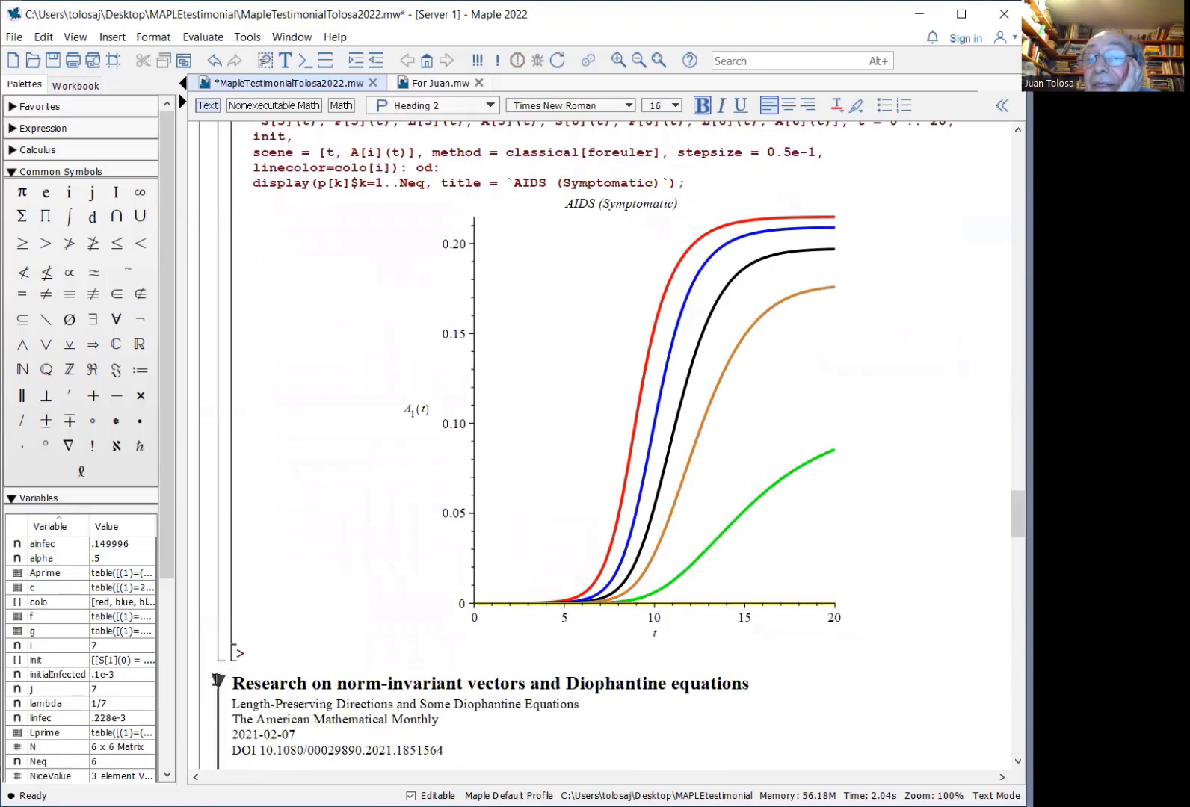
pyautogui.scroll(-4, 317, 732)
pyautogui.scroll(-2, 424, 708)
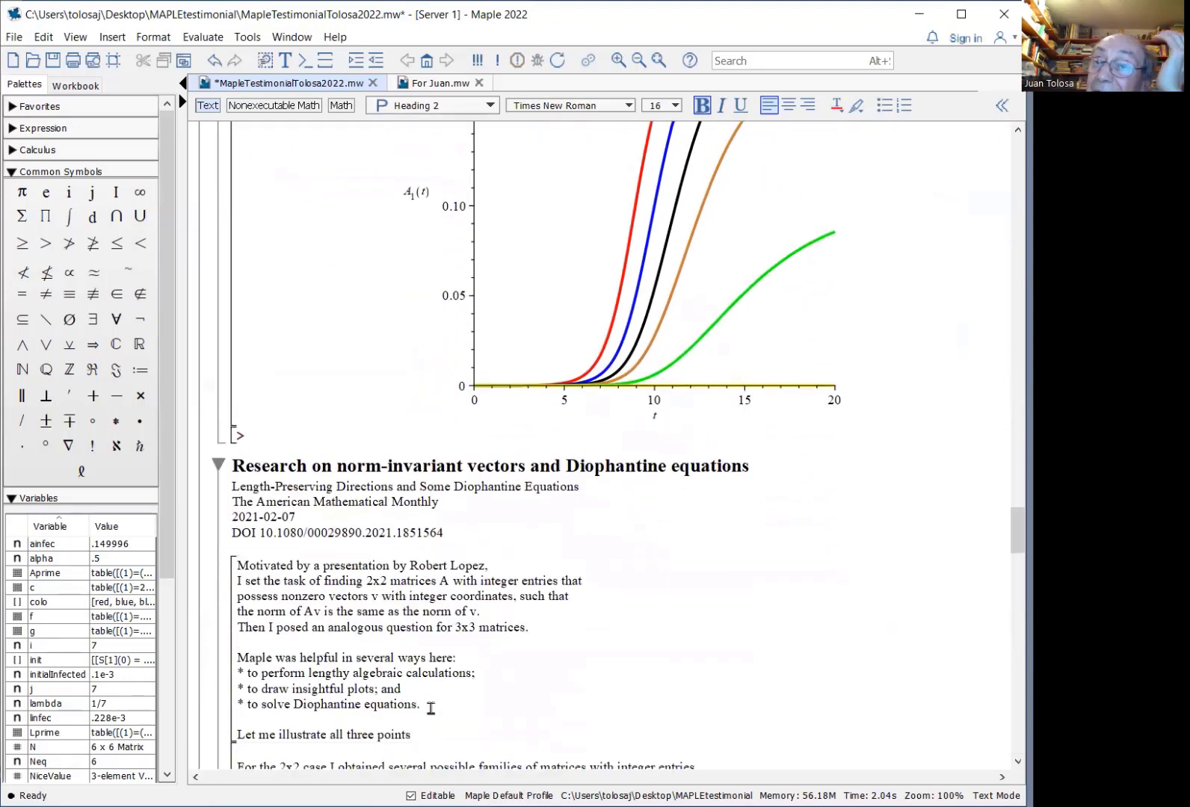
pyautogui.scroll(-2, 430, 709)
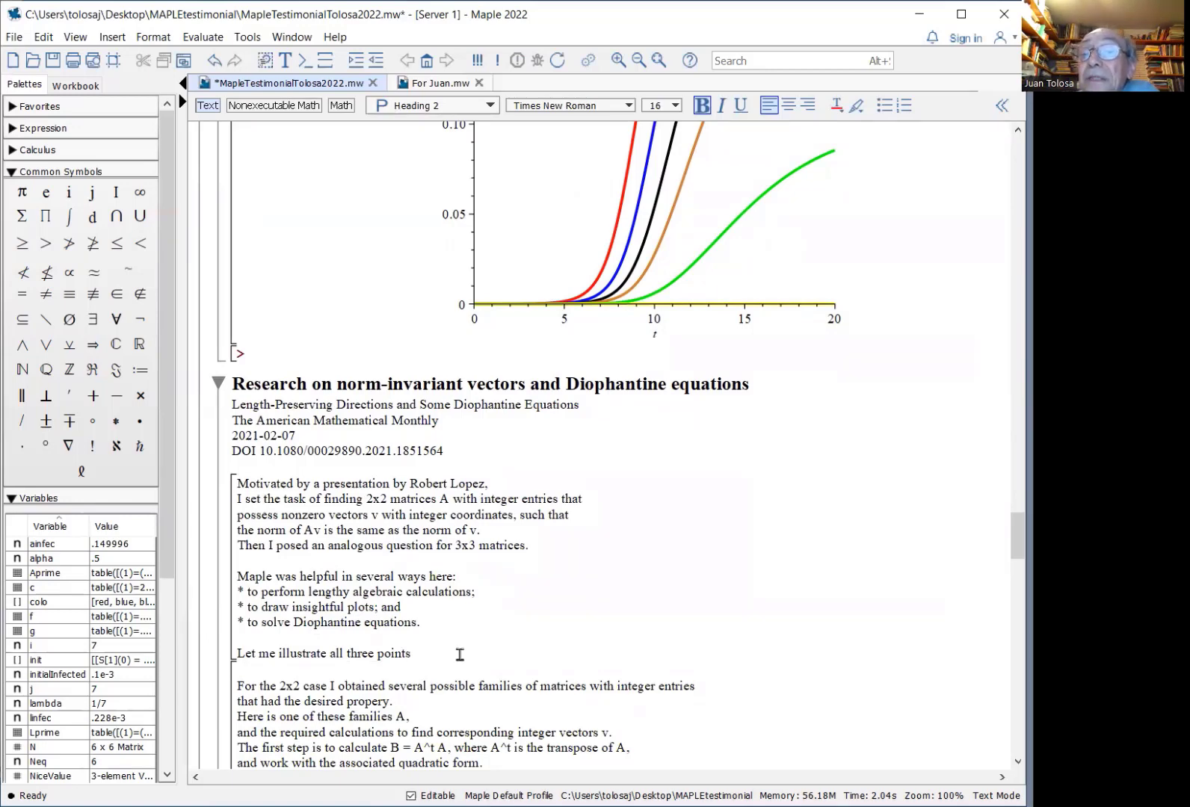
pyautogui.scroll(-5, 460, 654)
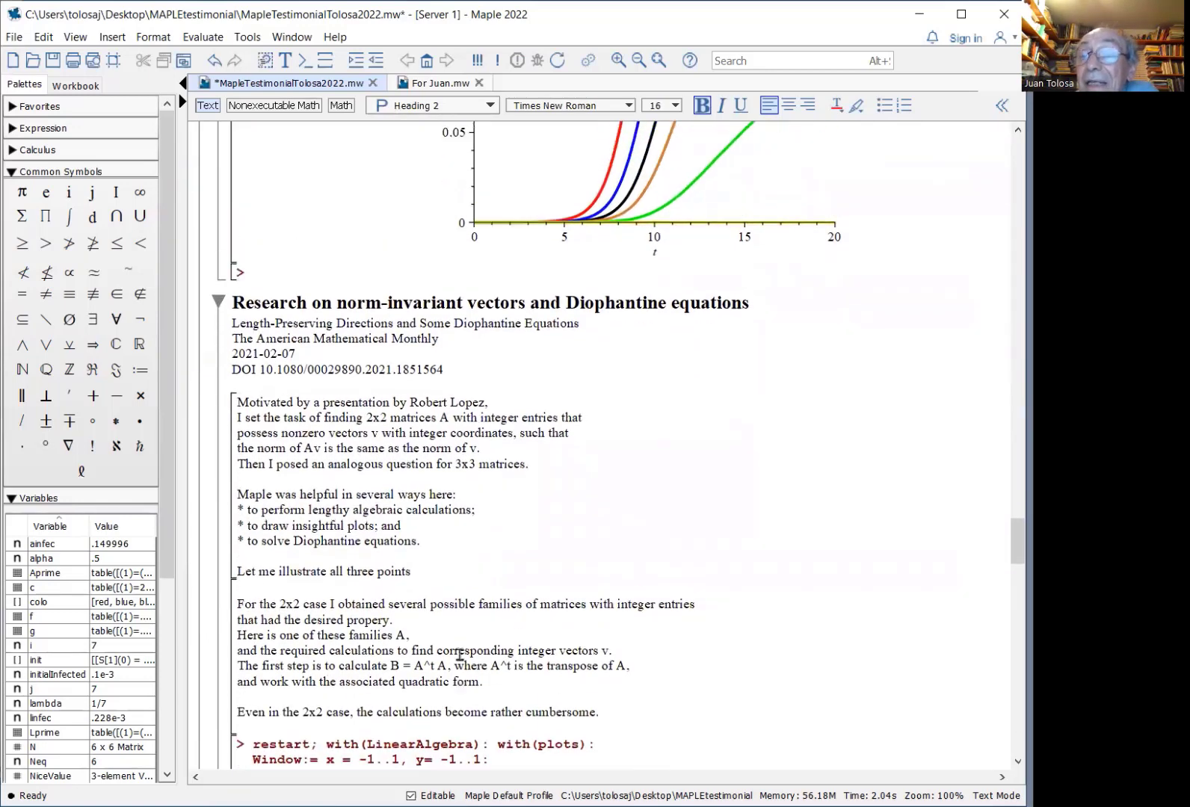
pyautogui.scroll(-2, 460, 655)
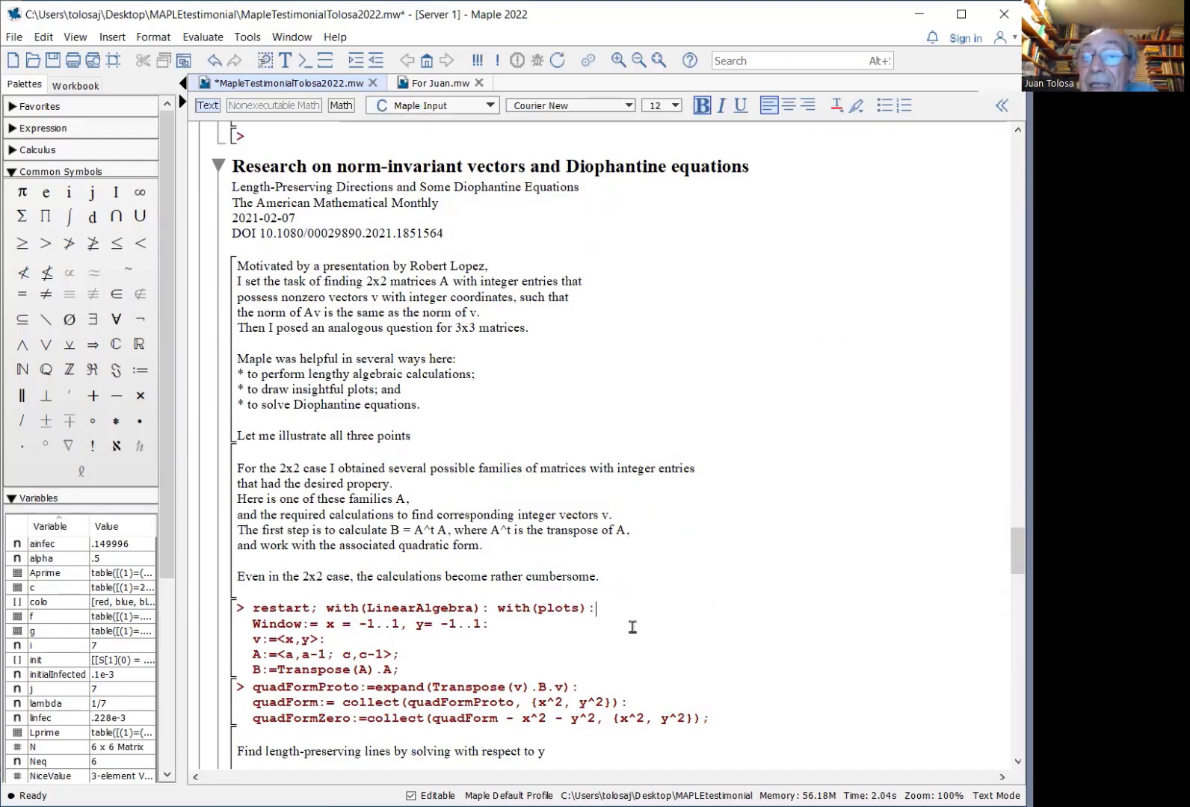
# Step: Compute matrices A and B, quadFormZero, slopes m1 and m2, and plot the particular case
pyautogui.press('Return')
pyautogui.press('Return')
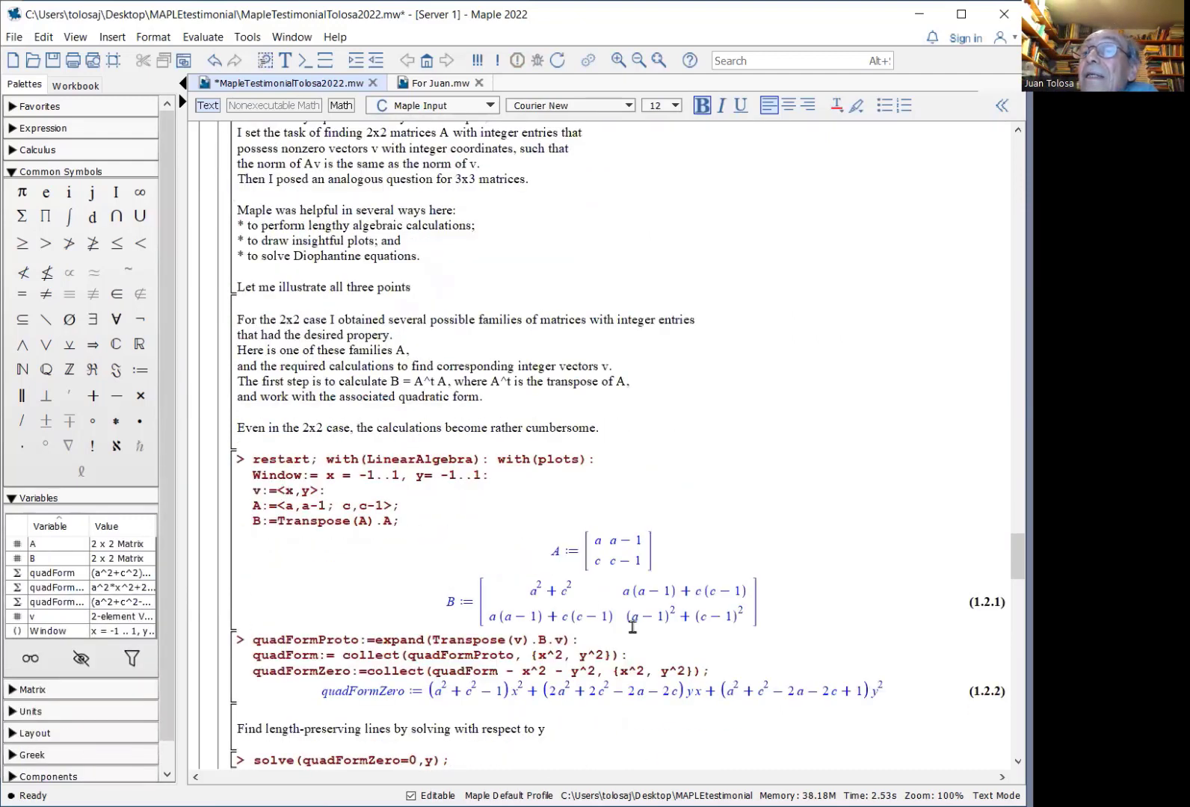
pyautogui.press('Return')
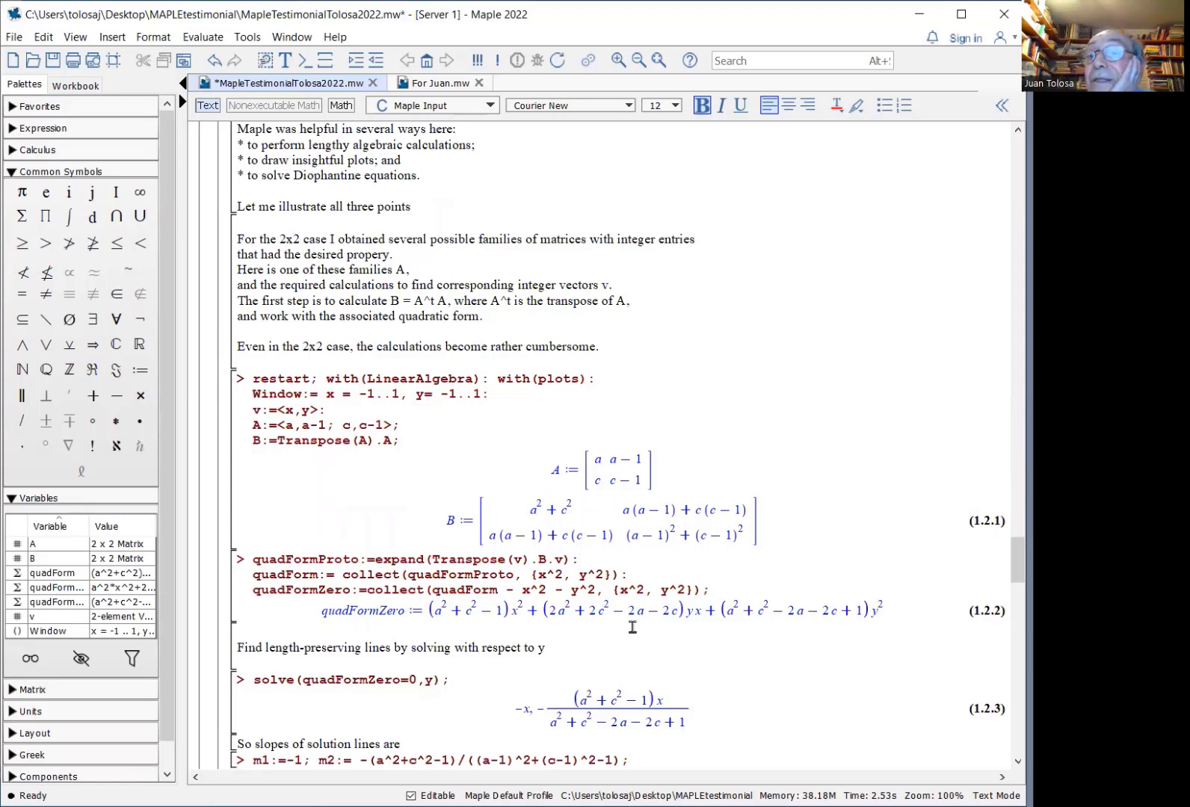
pyautogui.scroll(-2, 633, 627)
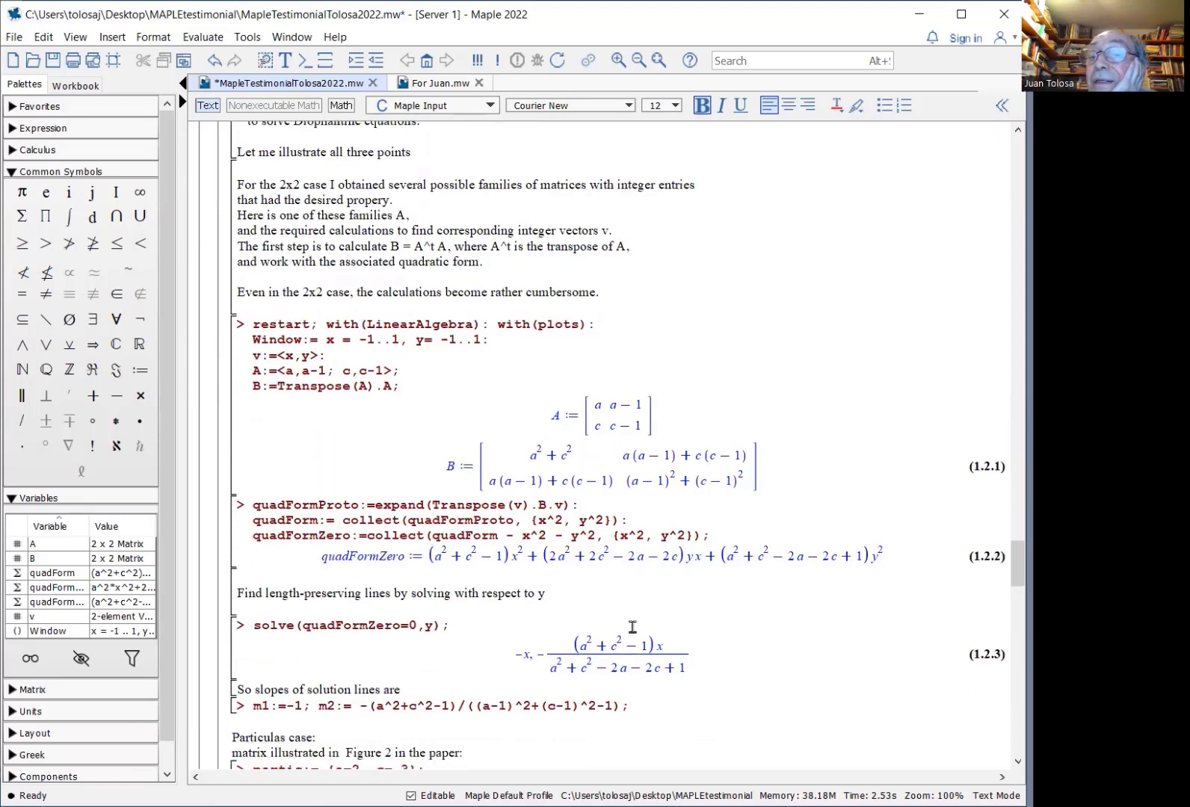
pyautogui.press('Return')
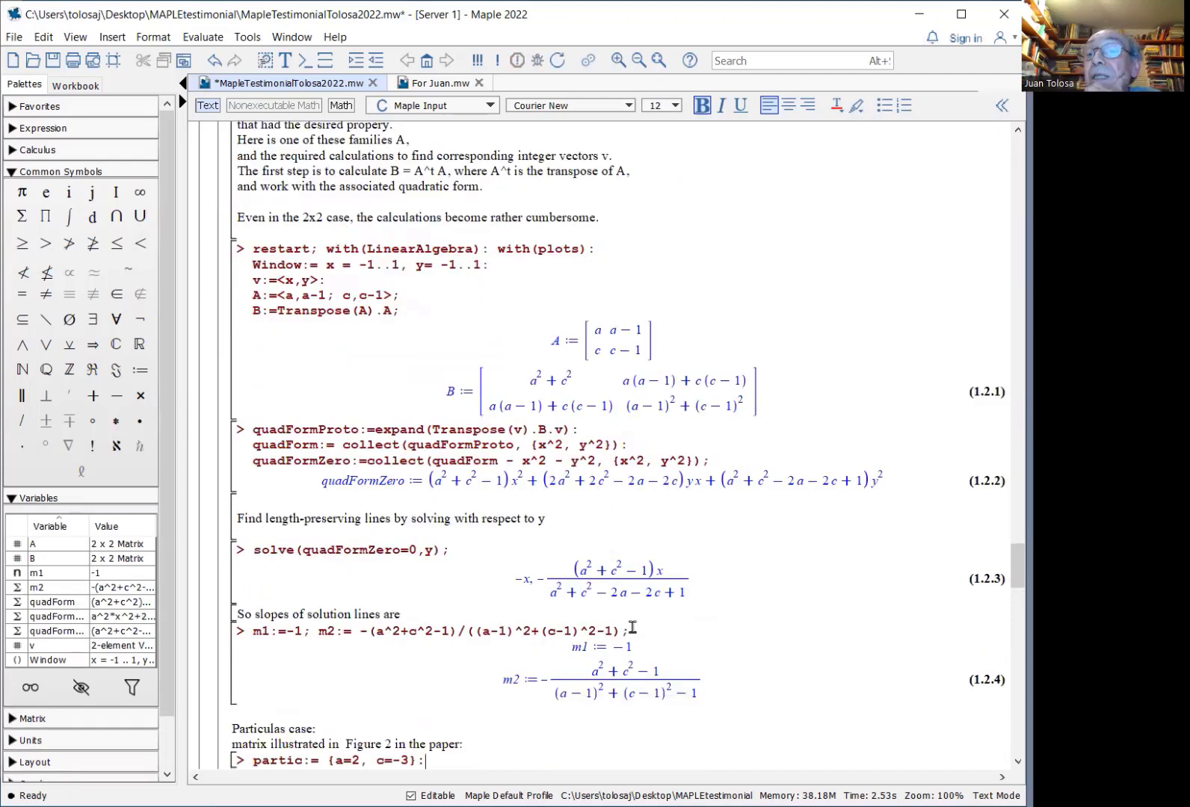
pyautogui.press('Return')
pyautogui.press('Return')
pyautogui.press('Return')
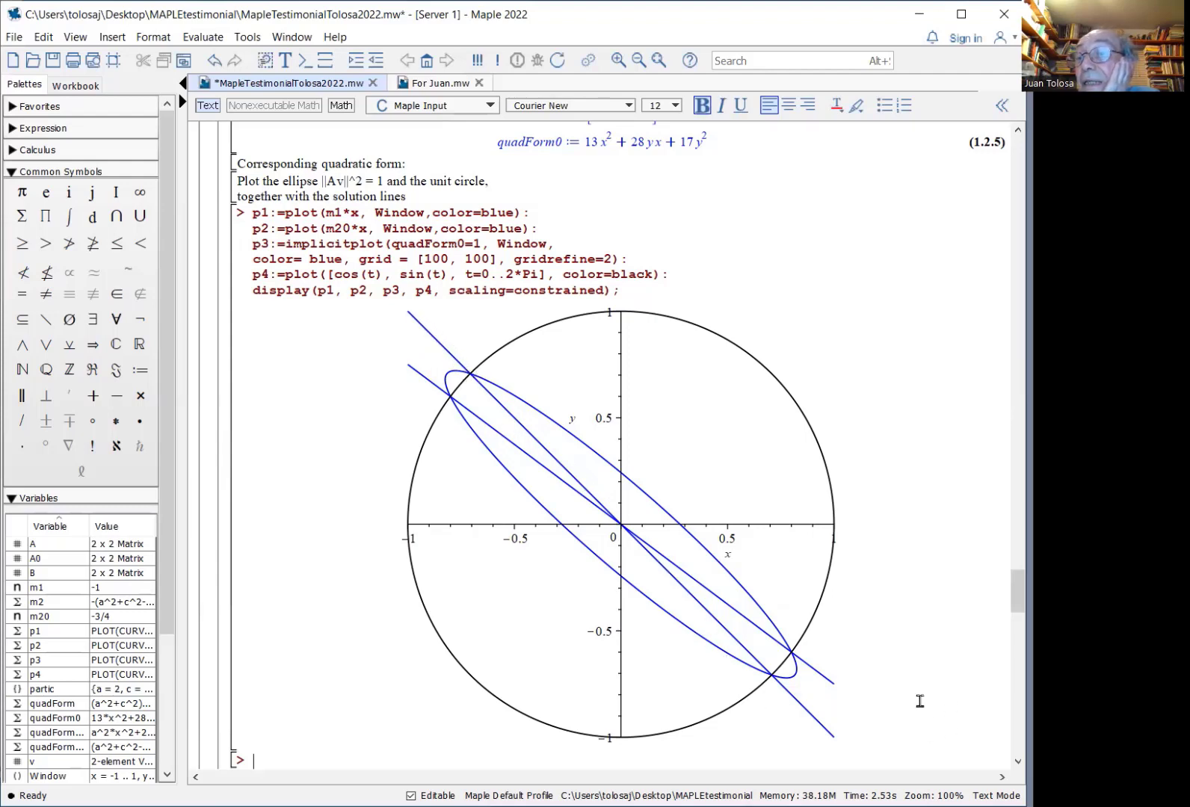
# Step: Build the 3x3 matrix with its determinant, then compute uu, normImage and sols
pyautogui.scroll(-8, 383, 533)
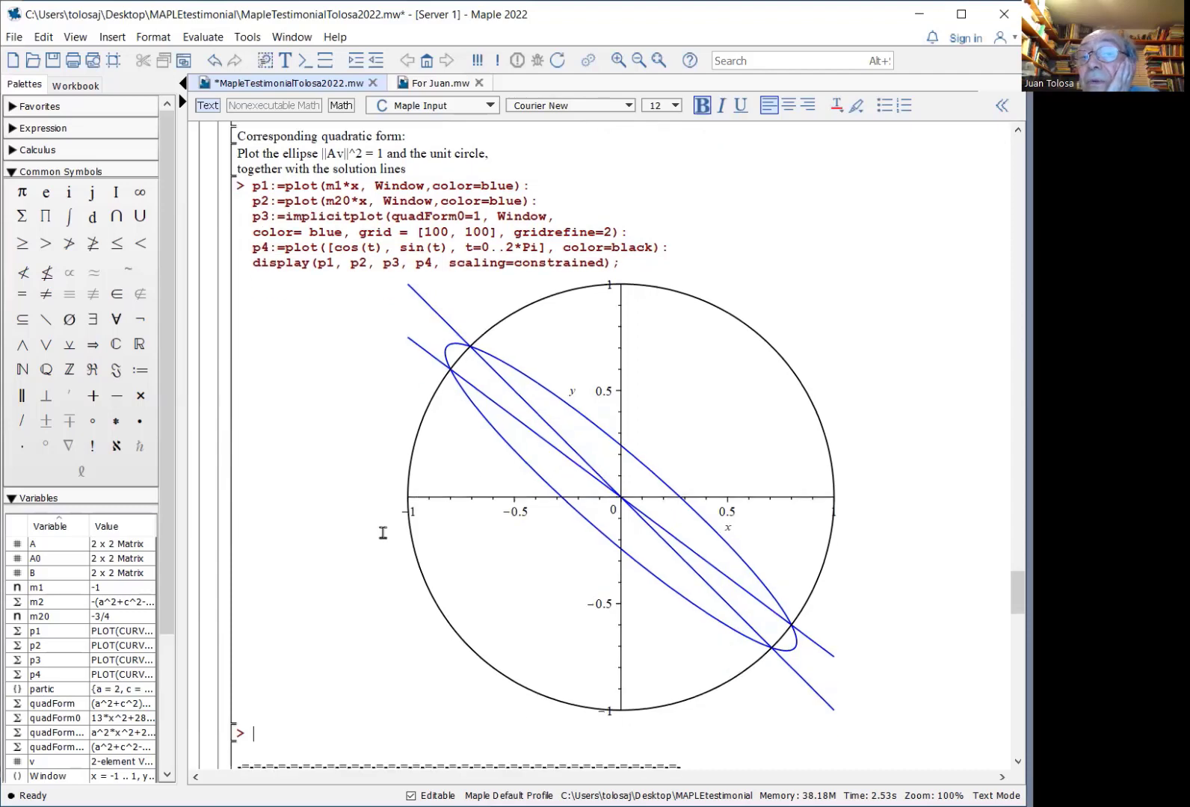
pyautogui.scroll(-2, 383, 533)
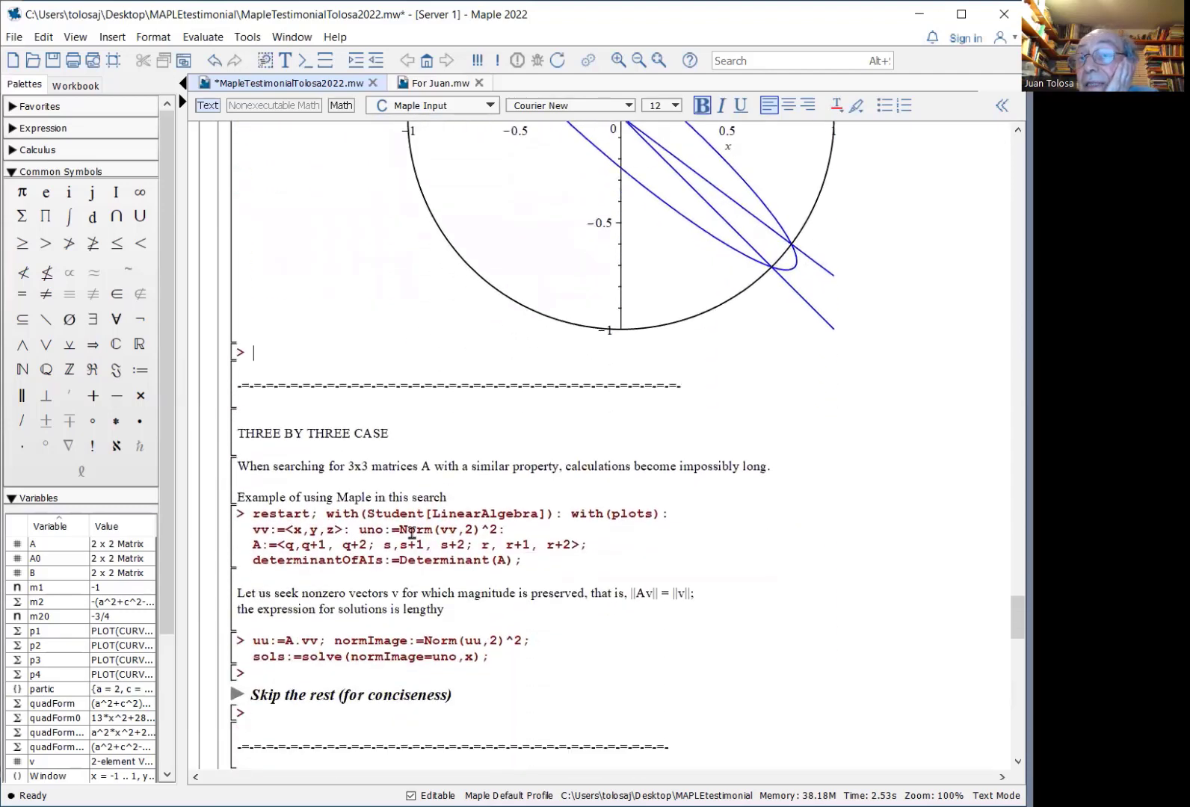
pyautogui.click(684, 516)
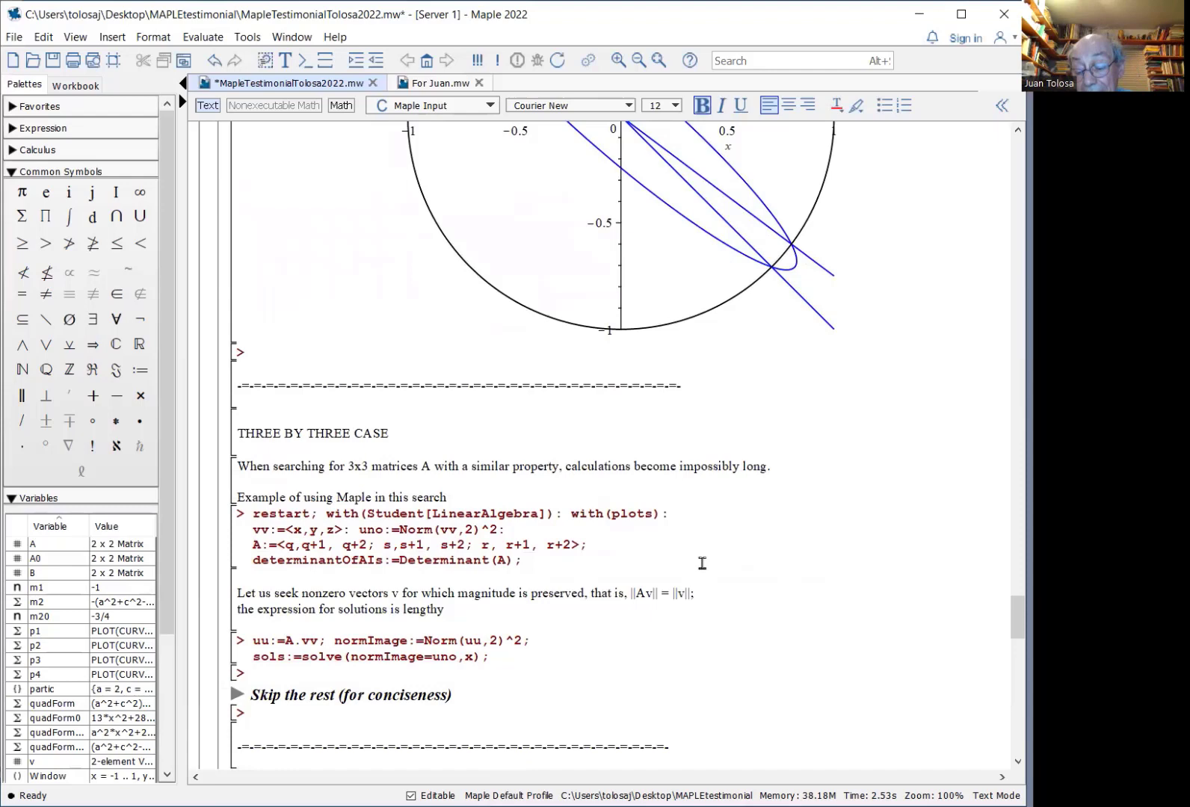
pyautogui.press('Return')
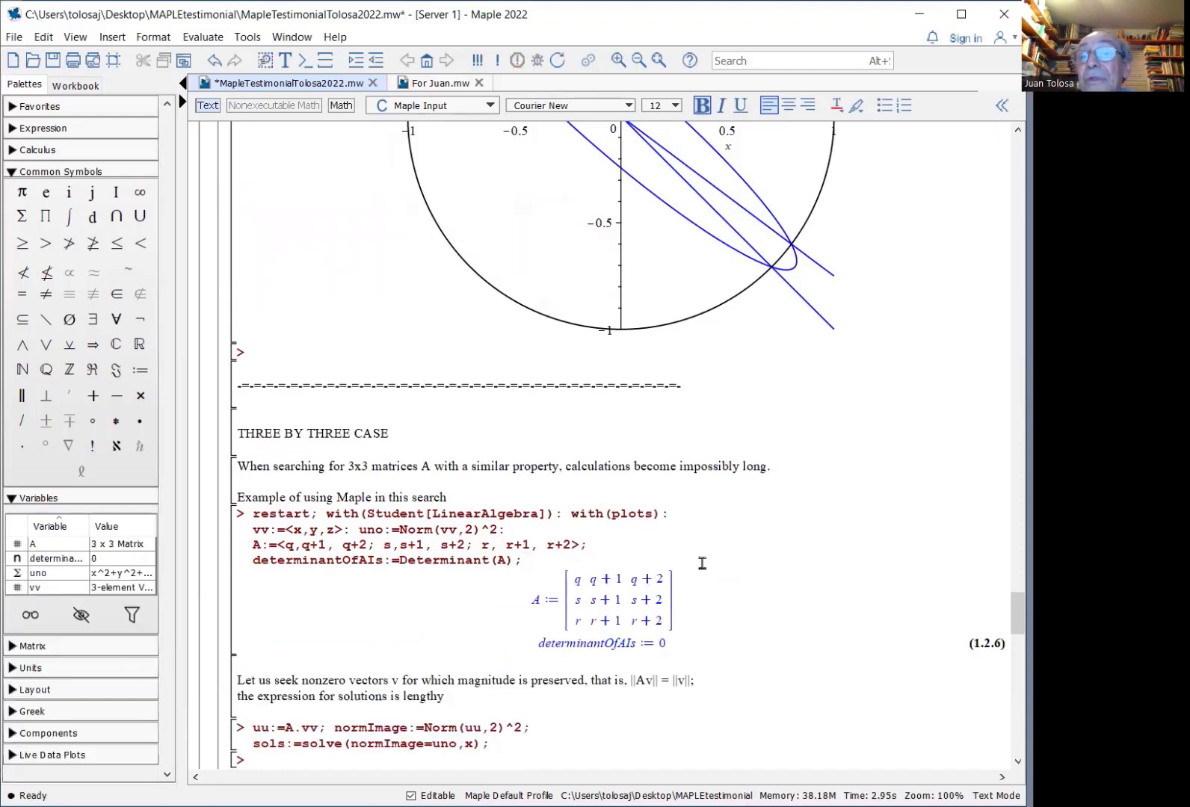
pyautogui.press('Return')
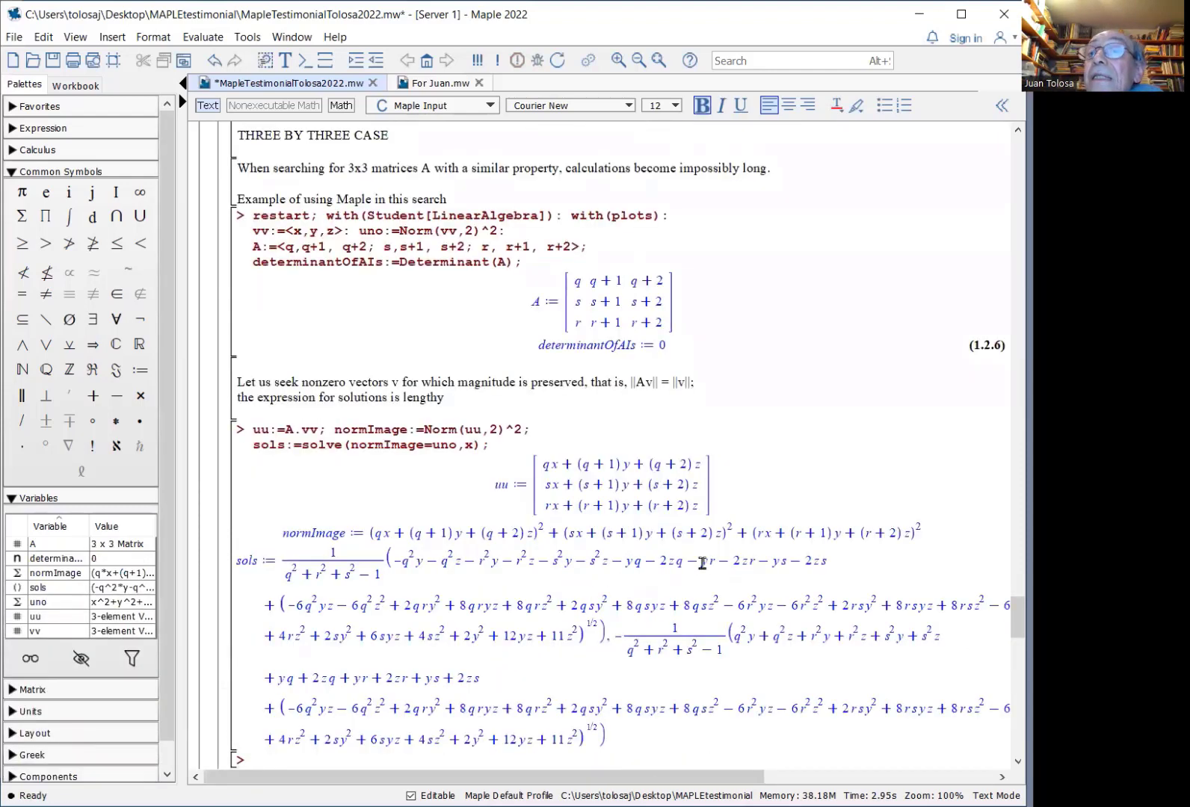
pyautogui.scroll(-2, 702, 562)
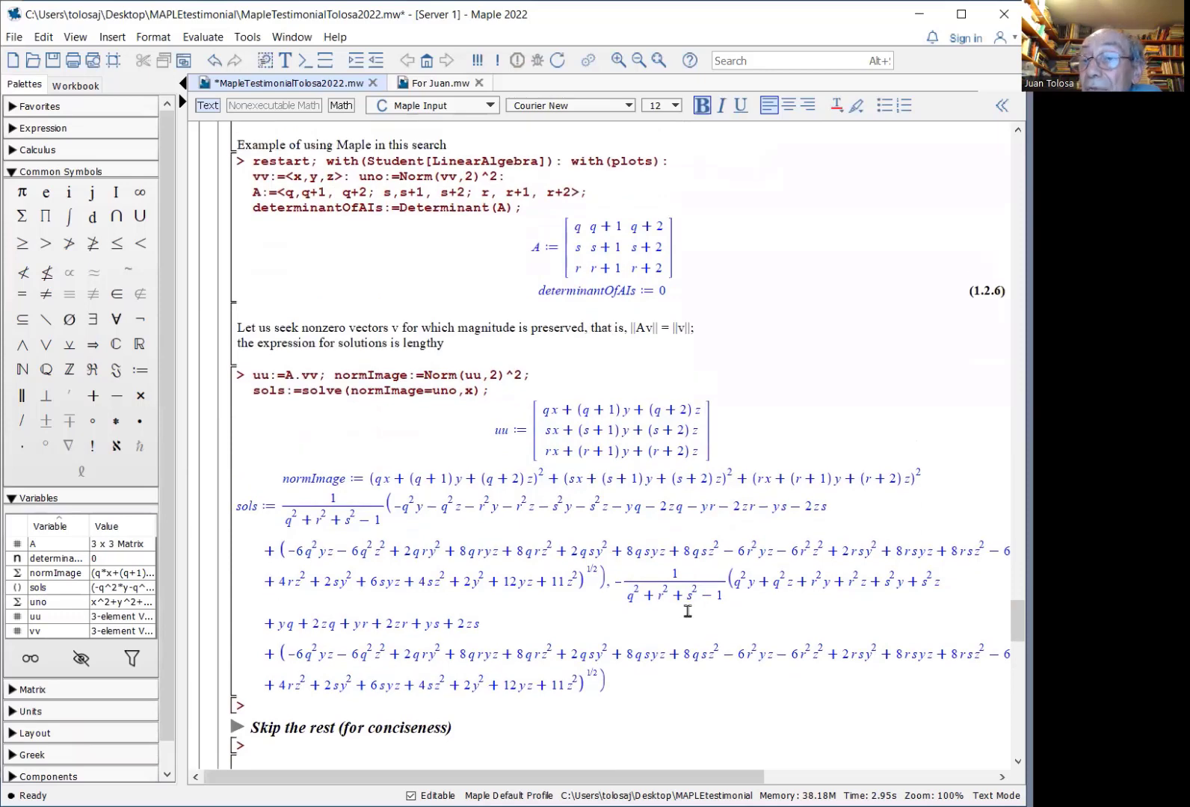
pyautogui.scroll(-1, 681, 620)
pyautogui.scroll(1, 676, 628)
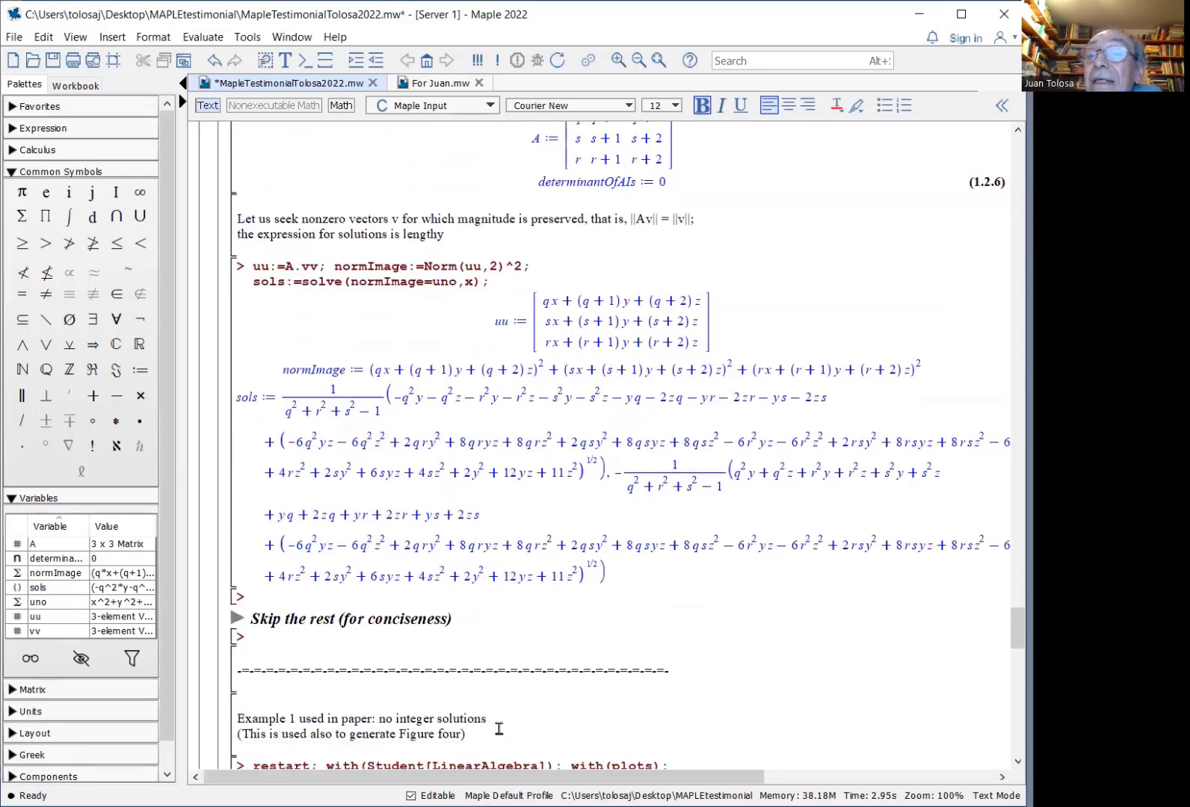
pyautogui.scroll(-3, 499, 729)
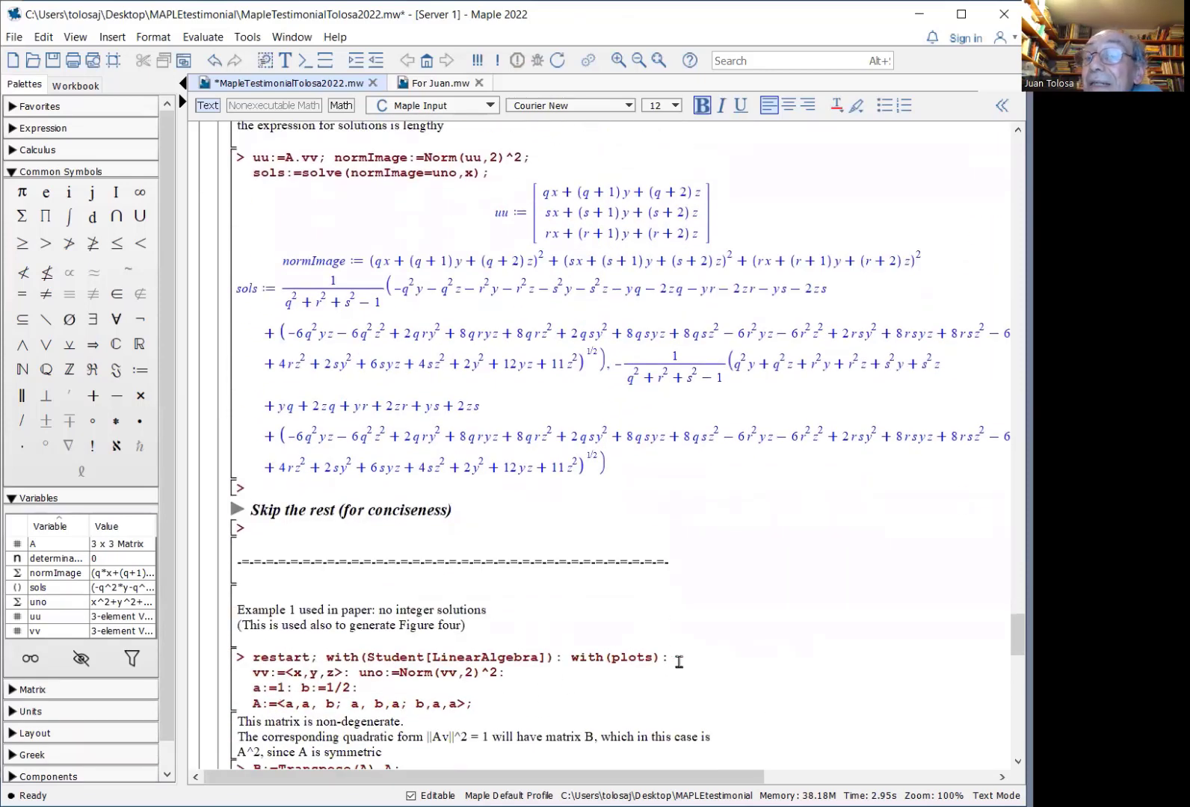
# Step: Run Example 1 through the explicit solution and rotate the sphere-and-surface 3-D plot
pyautogui.press('Return')
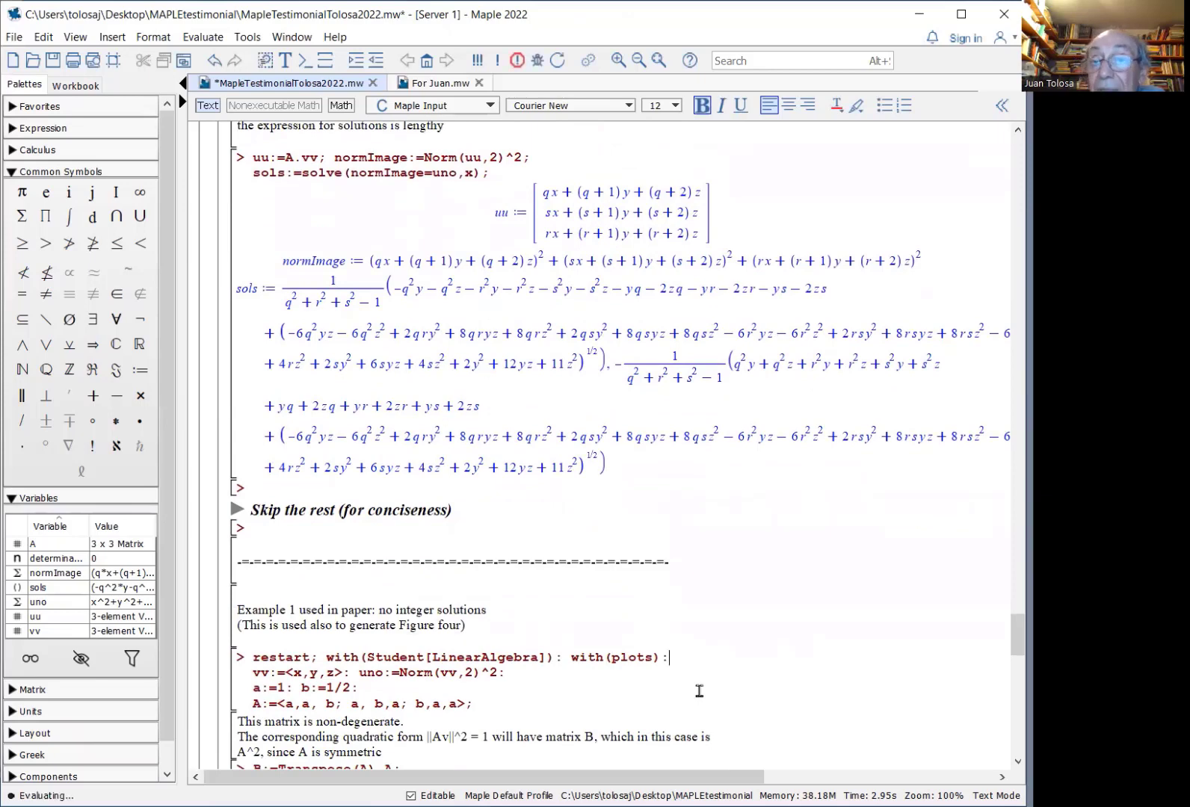
pyautogui.press('Return')
pyautogui.press('Return')
pyautogui.press('Return')
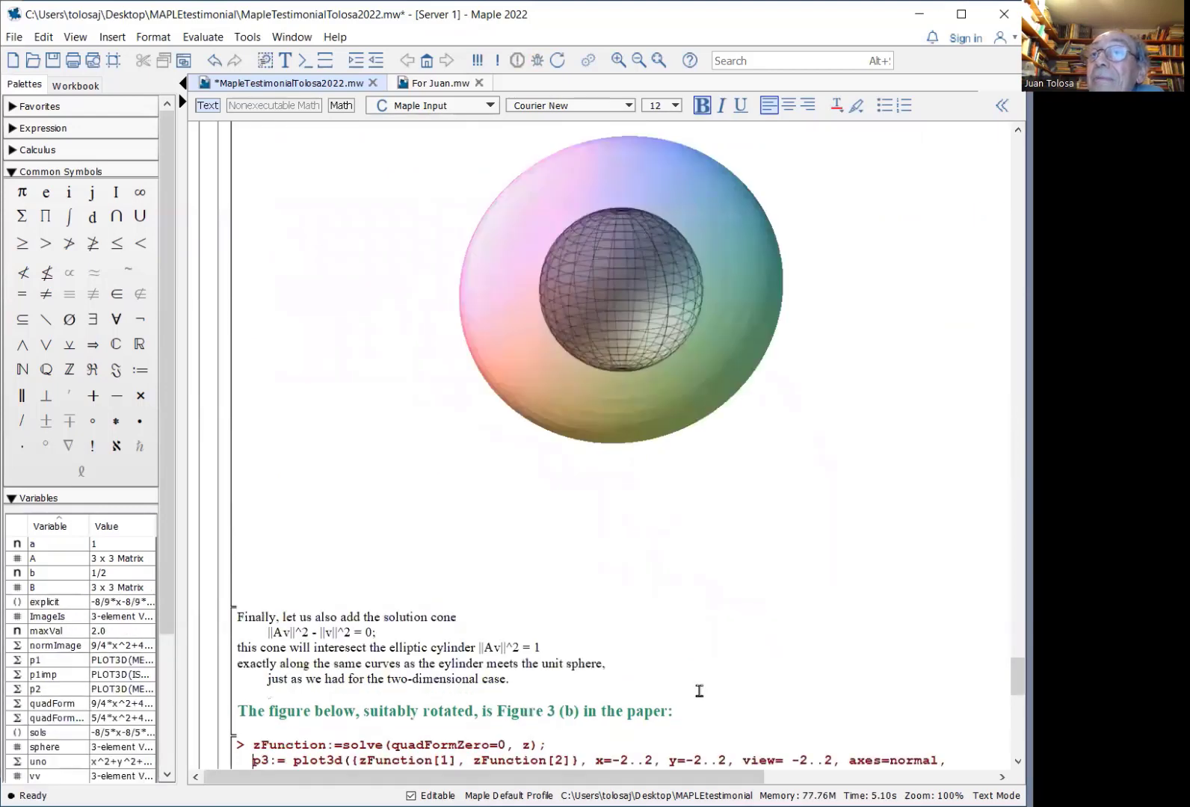
pyautogui.click(706, 401)
pyautogui.moveTo(706, 400); pyautogui.dragTo(562, 180)
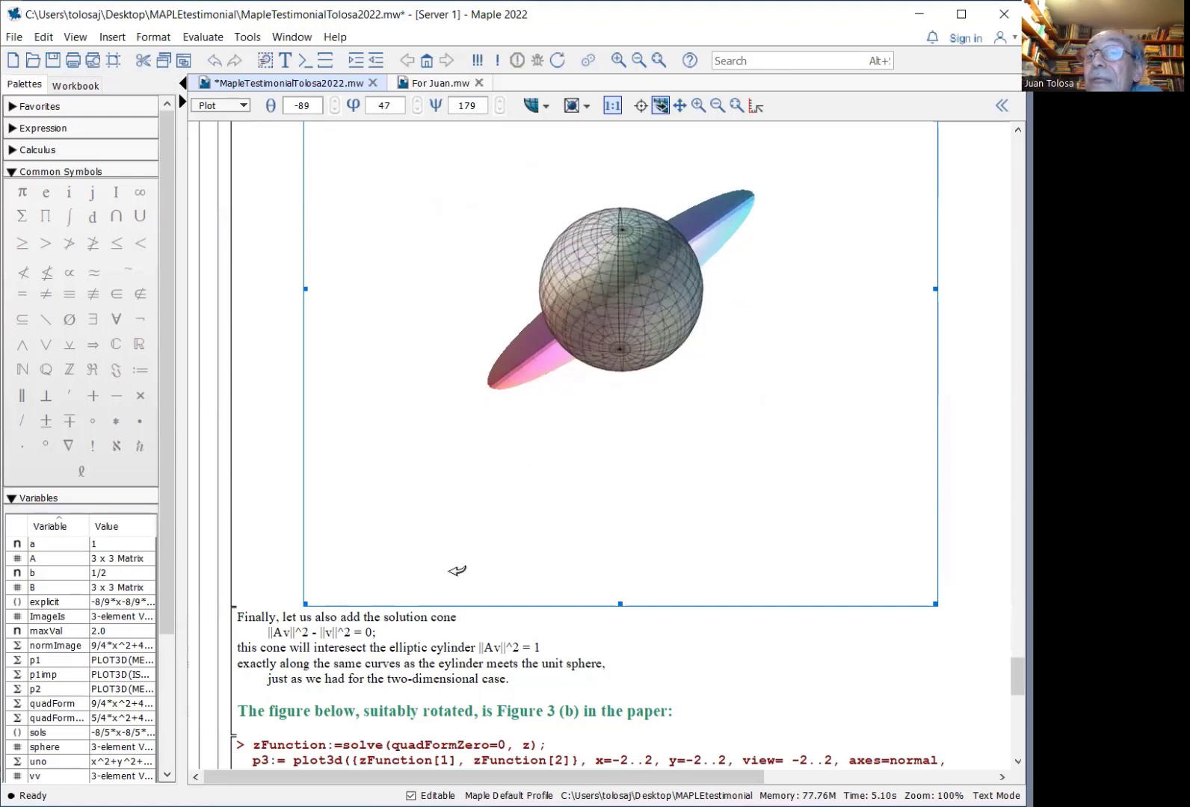
# Step: Plot the zFunction solution cone with the unit sphere and elliptic cylinder, and rotate it
pyautogui.scroll(-2, 554, 672)
pyautogui.click(590, 664)
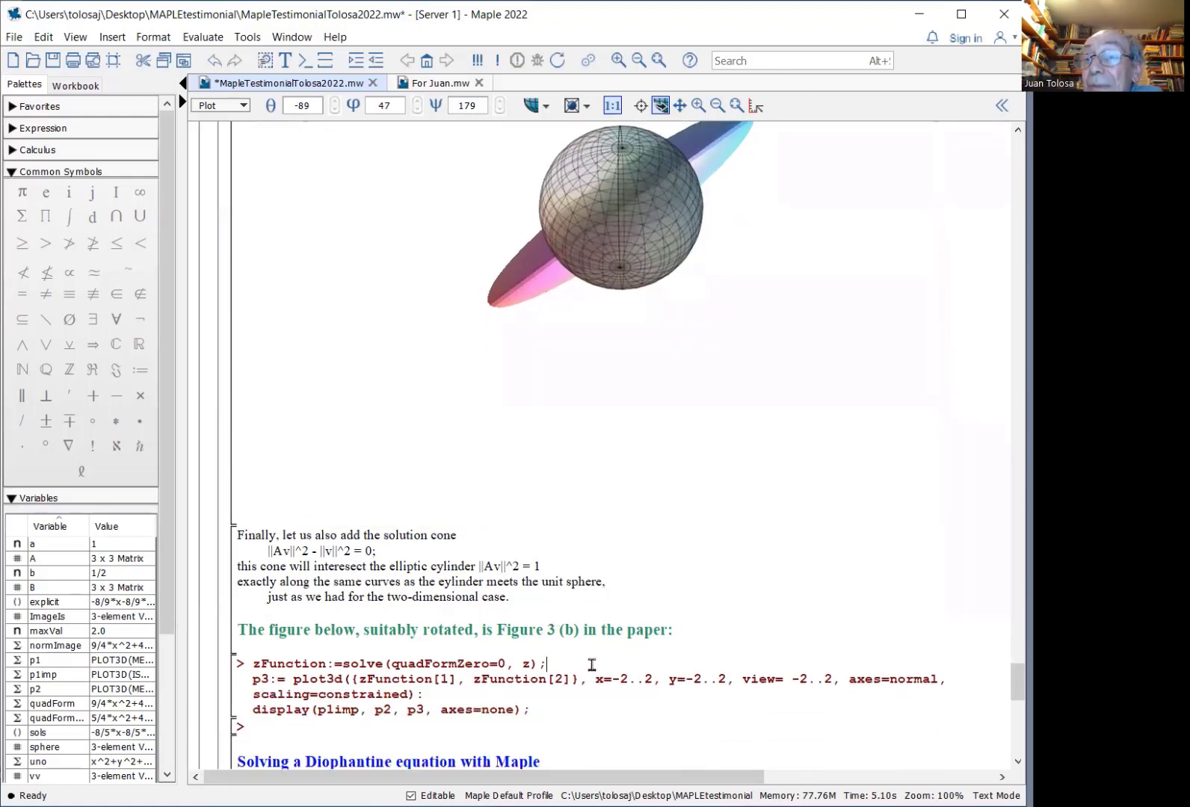
pyautogui.press('Return')
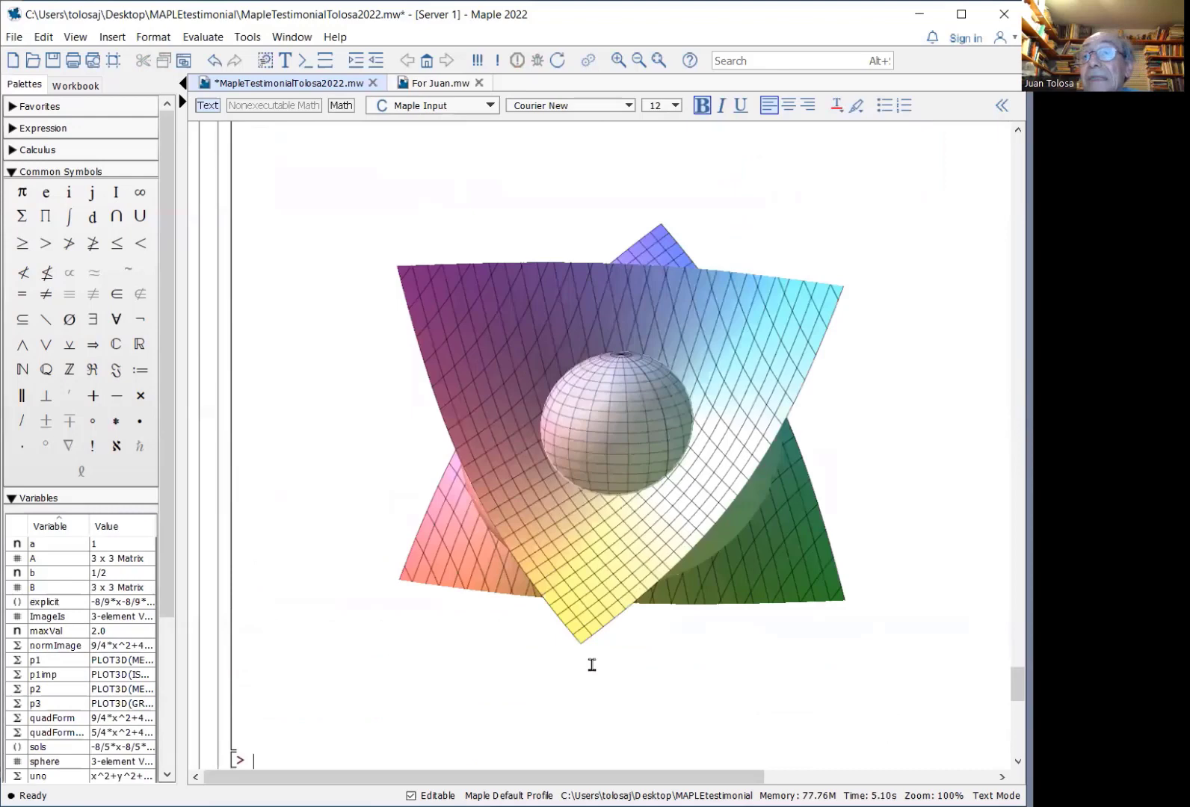
pyautogui.moveTo(595, 556); pyautogui.dragTo(491, 343)
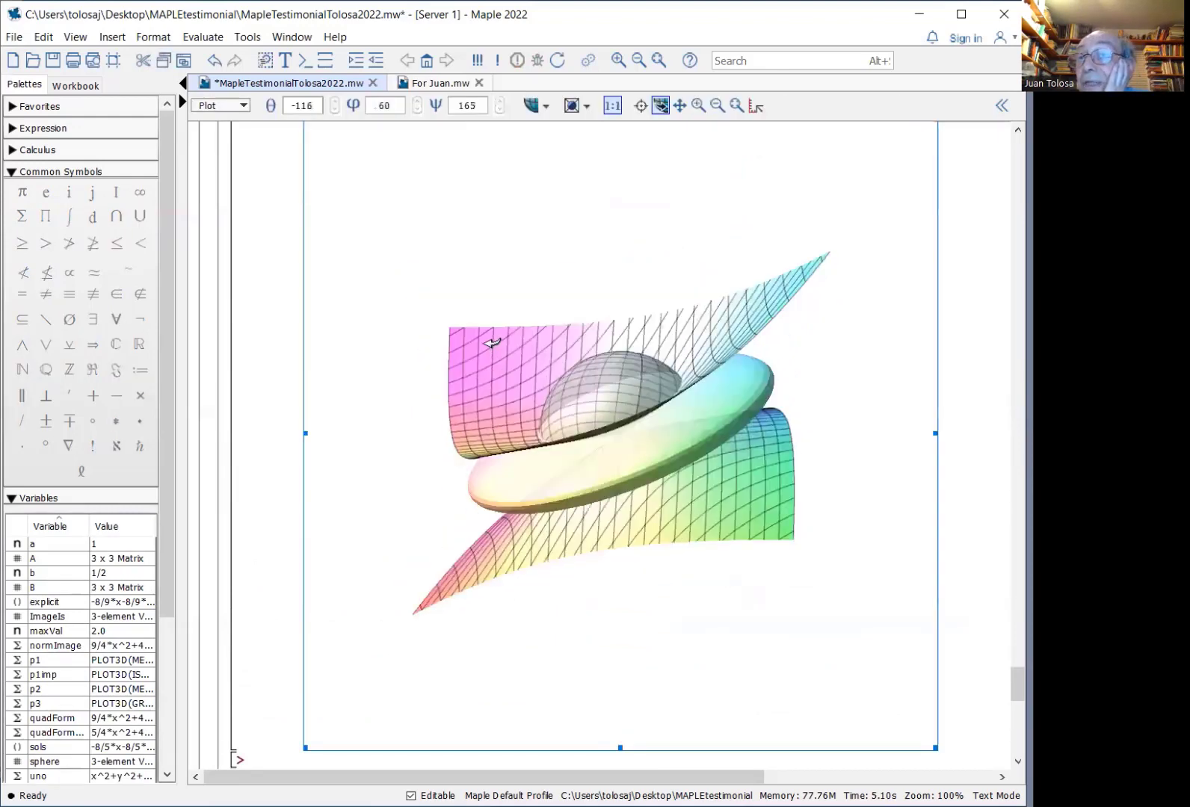
# Step: Define the Diophantine equation DiophEq and solve it for integer solutions with isolve
pyautogui.scroll(-3, 409, 581)
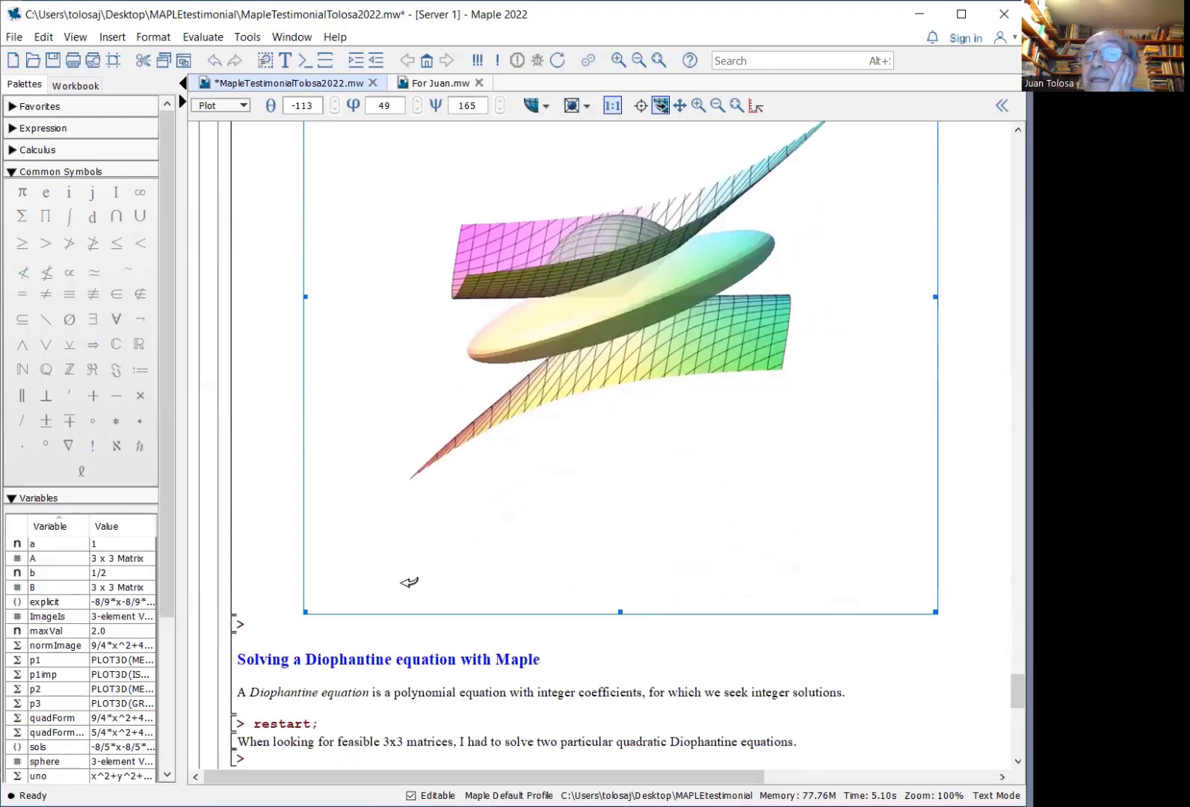
pyautogui.scroll(-3, 409, 582)
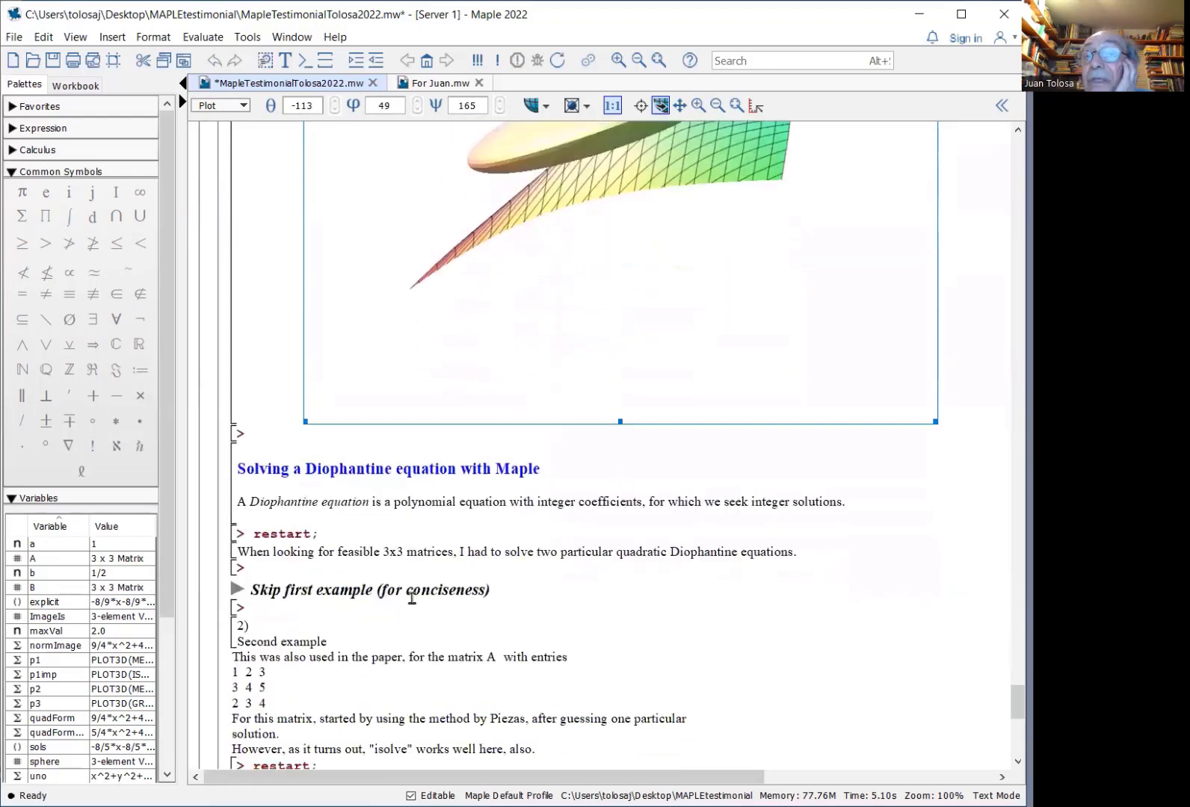
pyautogui.scroll(-2, 412, 598)
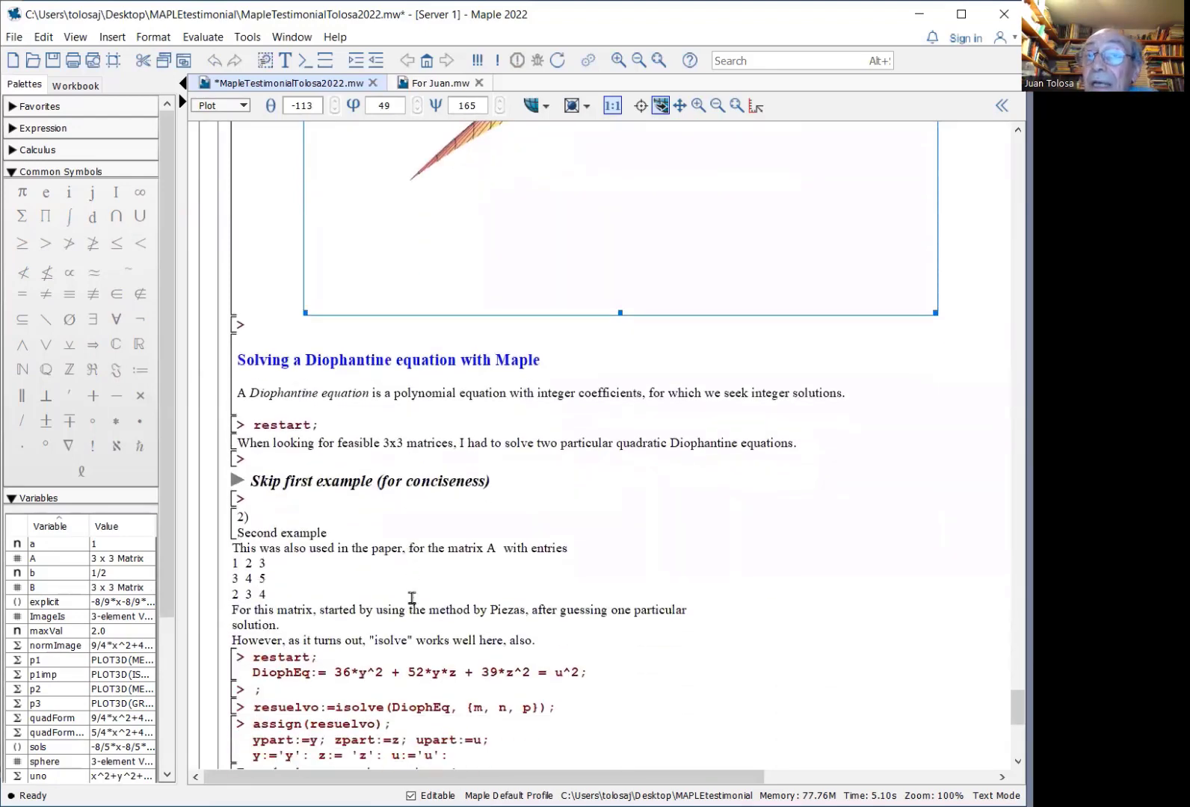
pyautogui.scroll(-1, 412, 598)
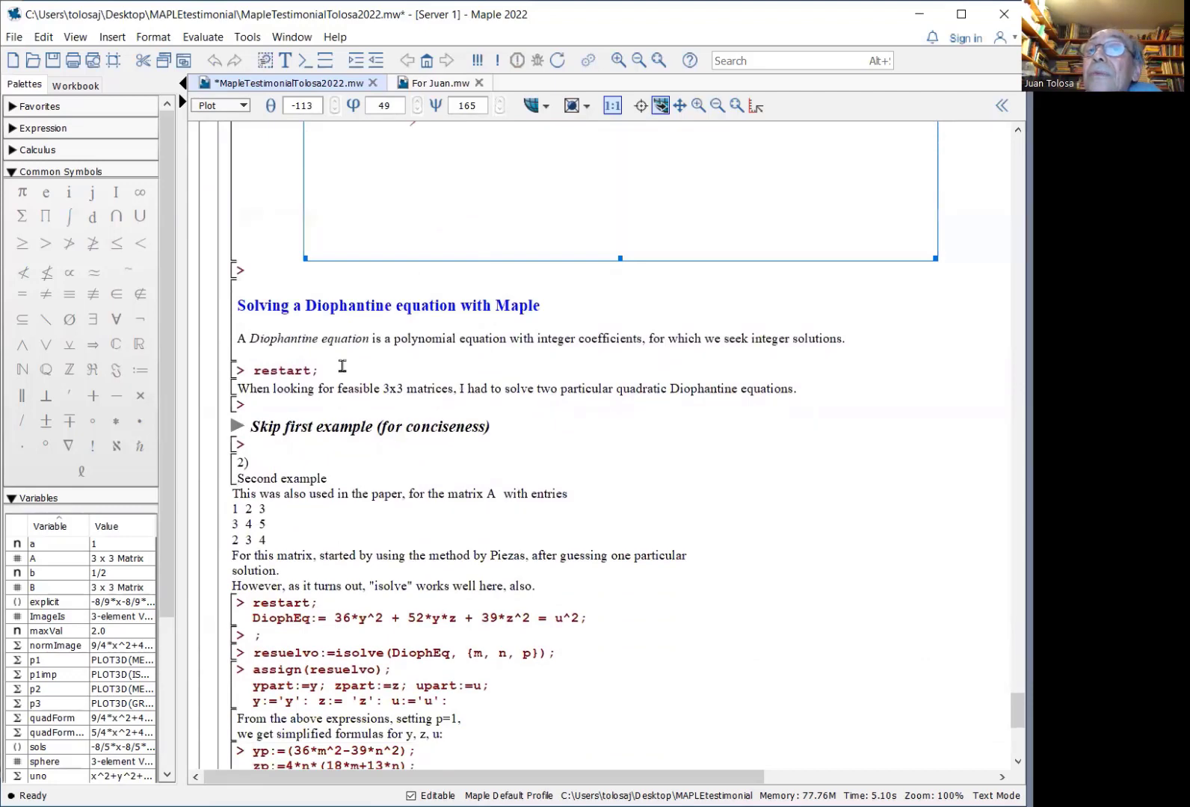
pyautogui.click(341, 367)
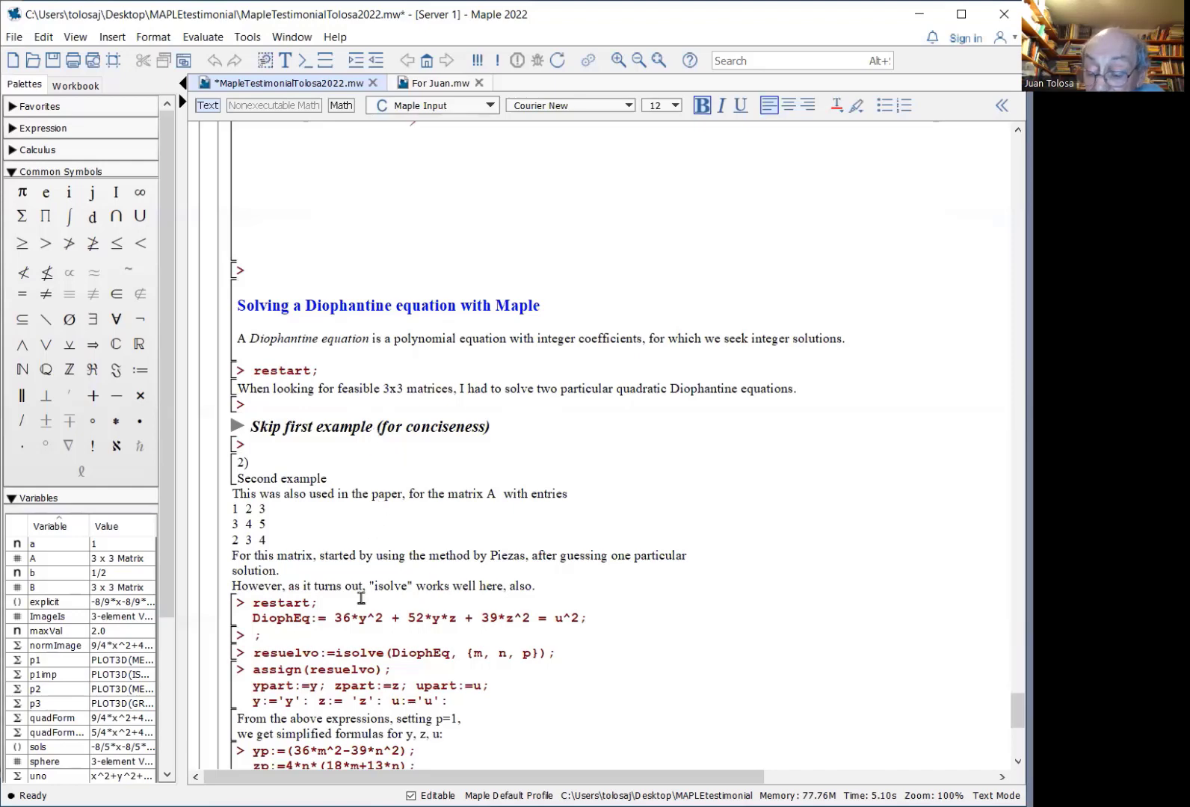
pyautogui.press('Return')
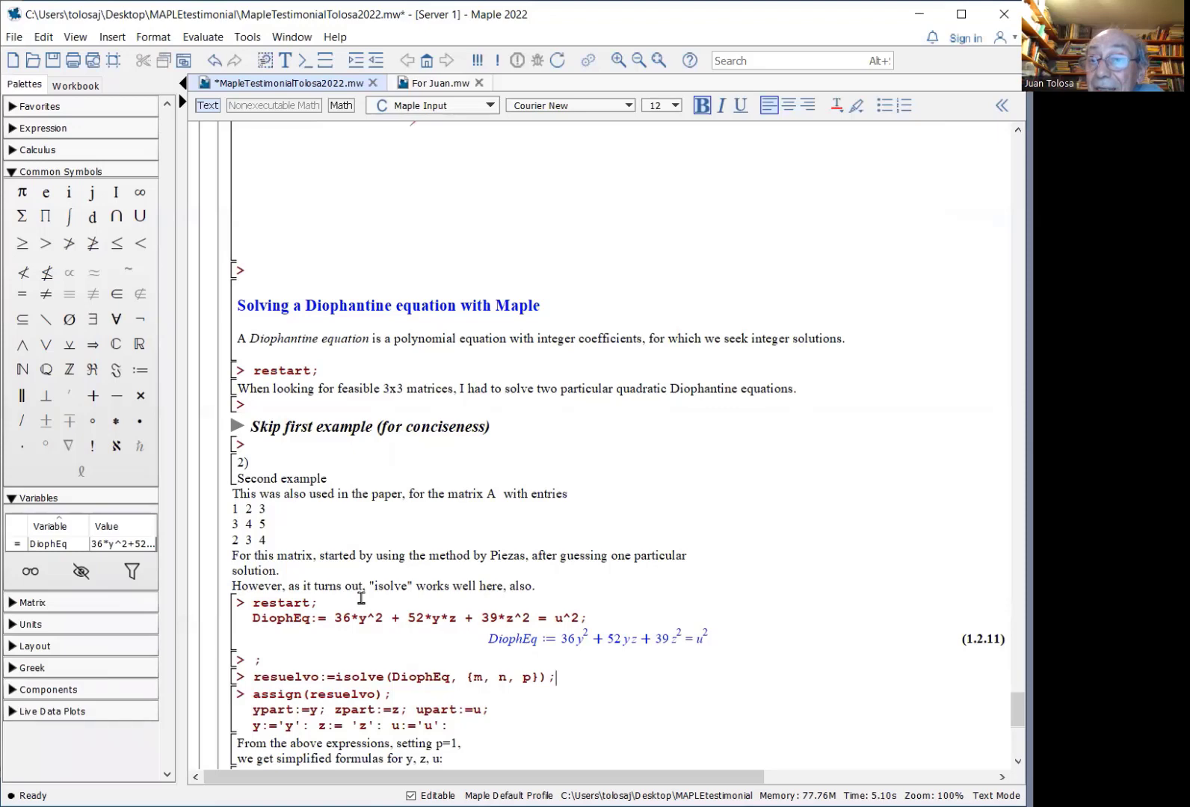
pyautogui.press('Return')
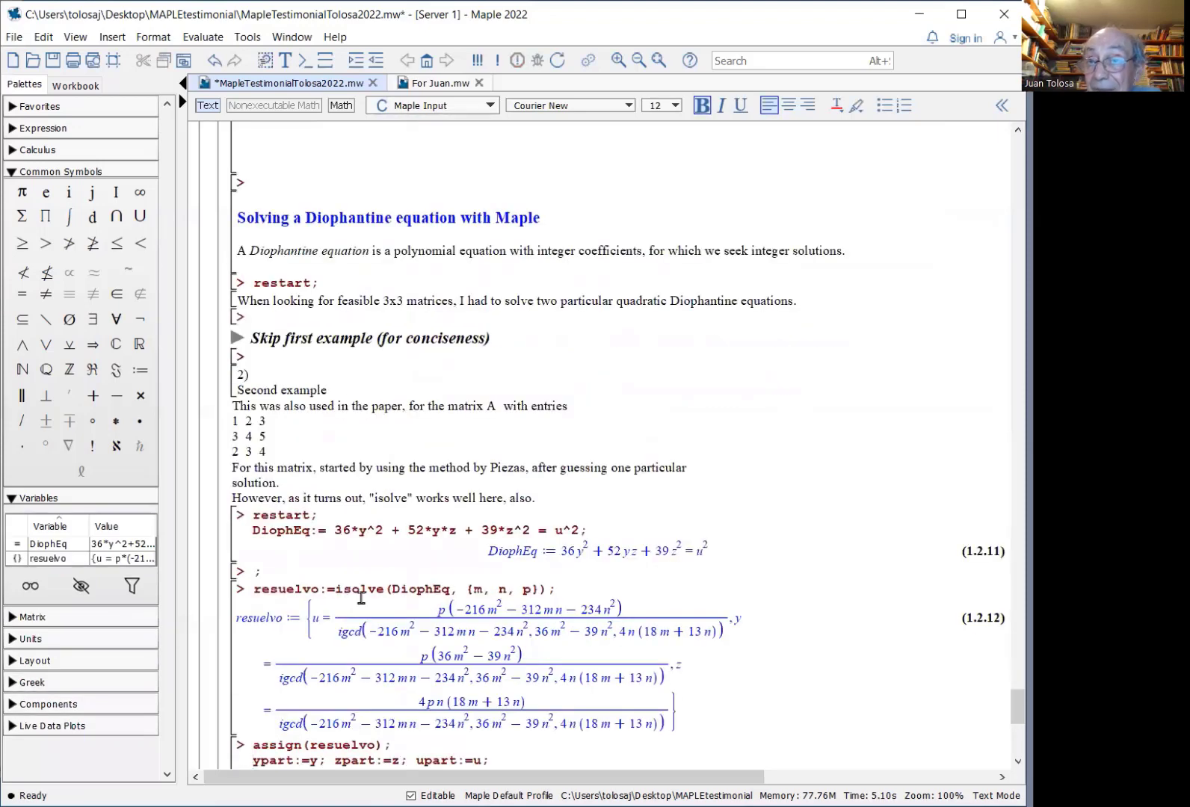
# Step: Assign ypart, zpart, upart, simplify them to yp, zp, up, and evaluate at m=1, n=1
pyautogui.scroll(-3, 361, 598)
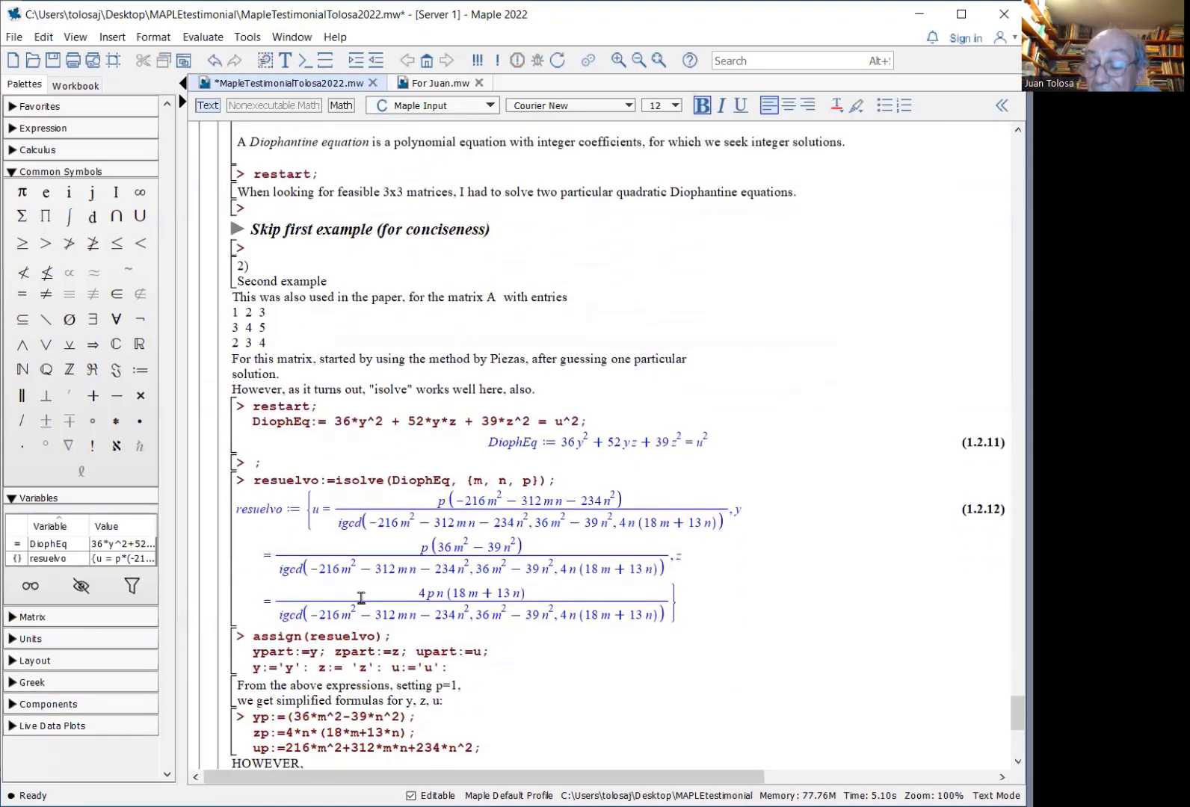
pyautogui.press('Return')
pyautogui.press('Return')
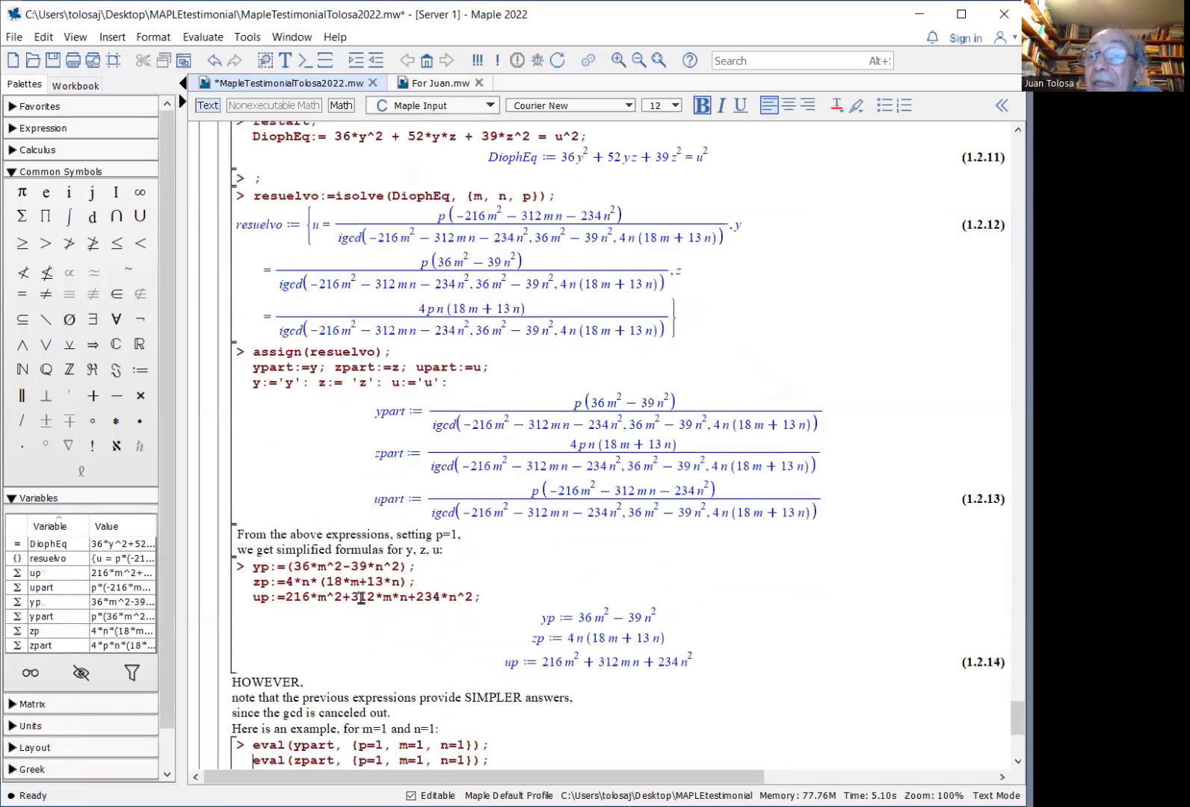
pyautogui.press('Return')
pyautogui.press('Return')
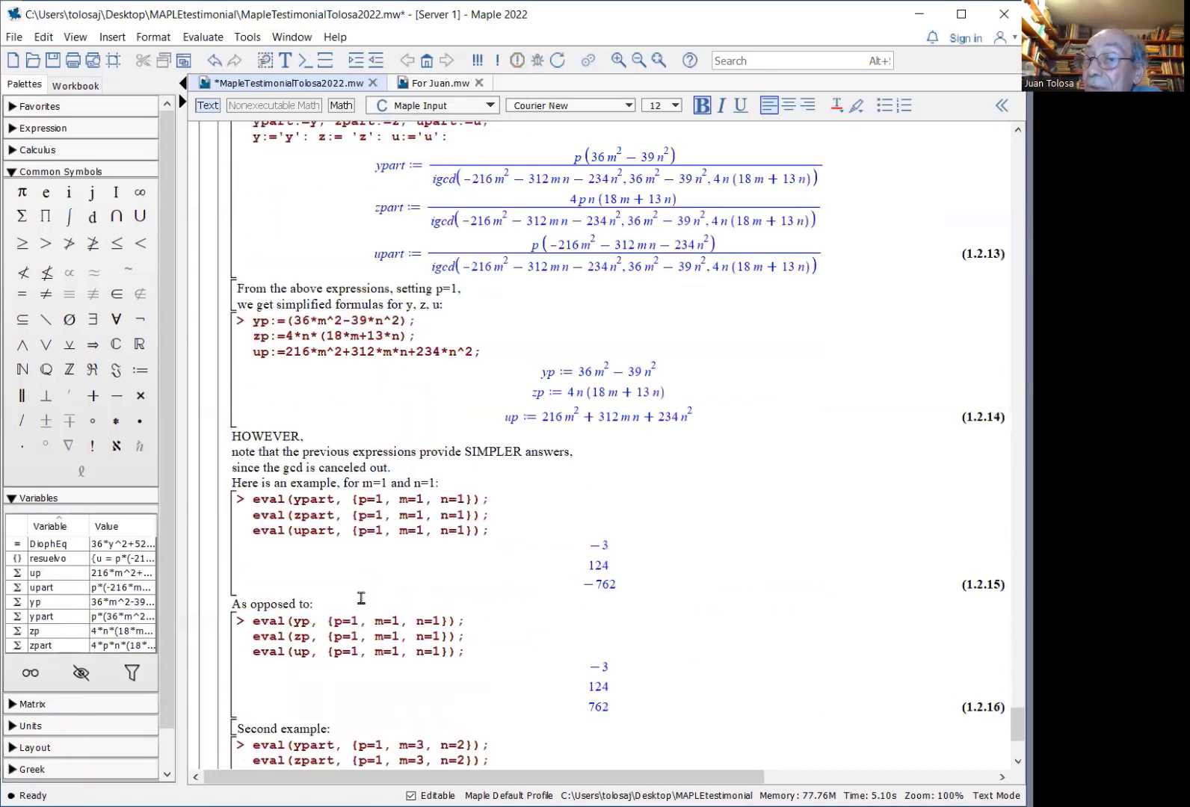
pyautogui.press('Return')
pyautogui.scroll(-4, 361, 598)
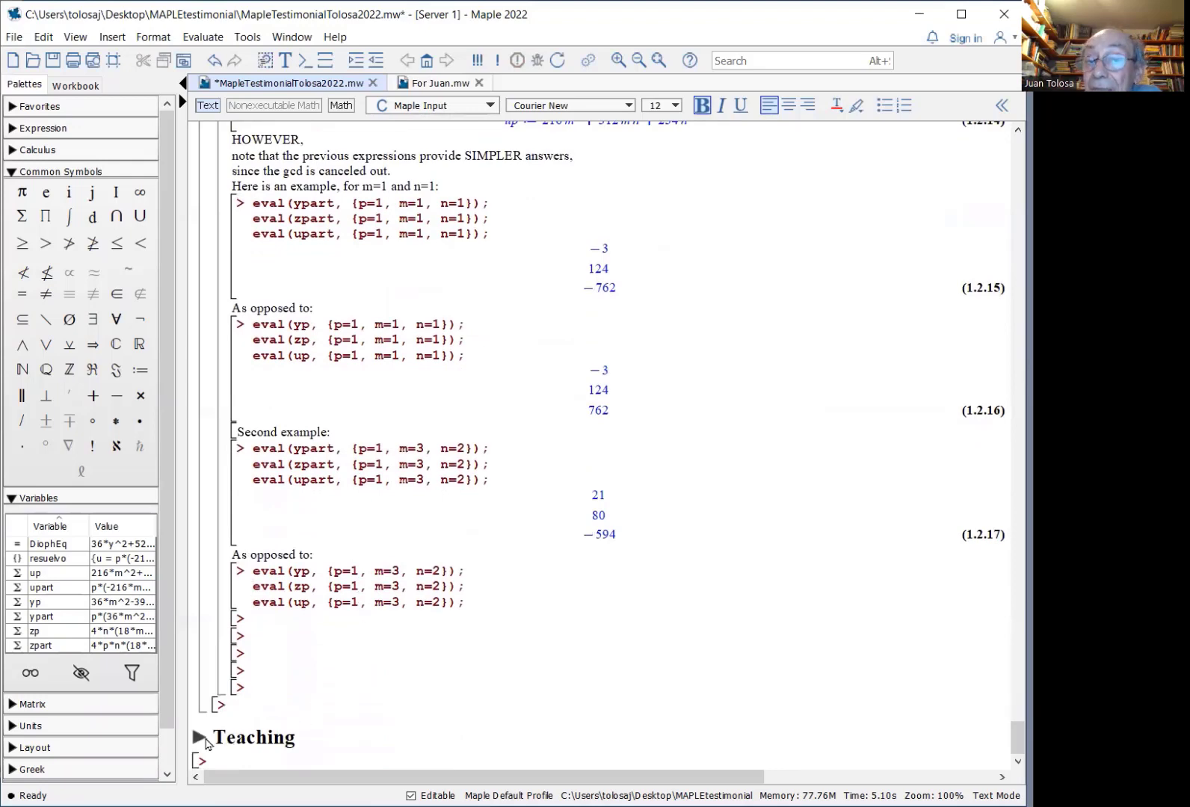
# Step: Expand the Teaching section and its Animating secant approaching tangent example
pyautogui.click(201, 736)
pyautogui.scroll(-5, 213, 710)
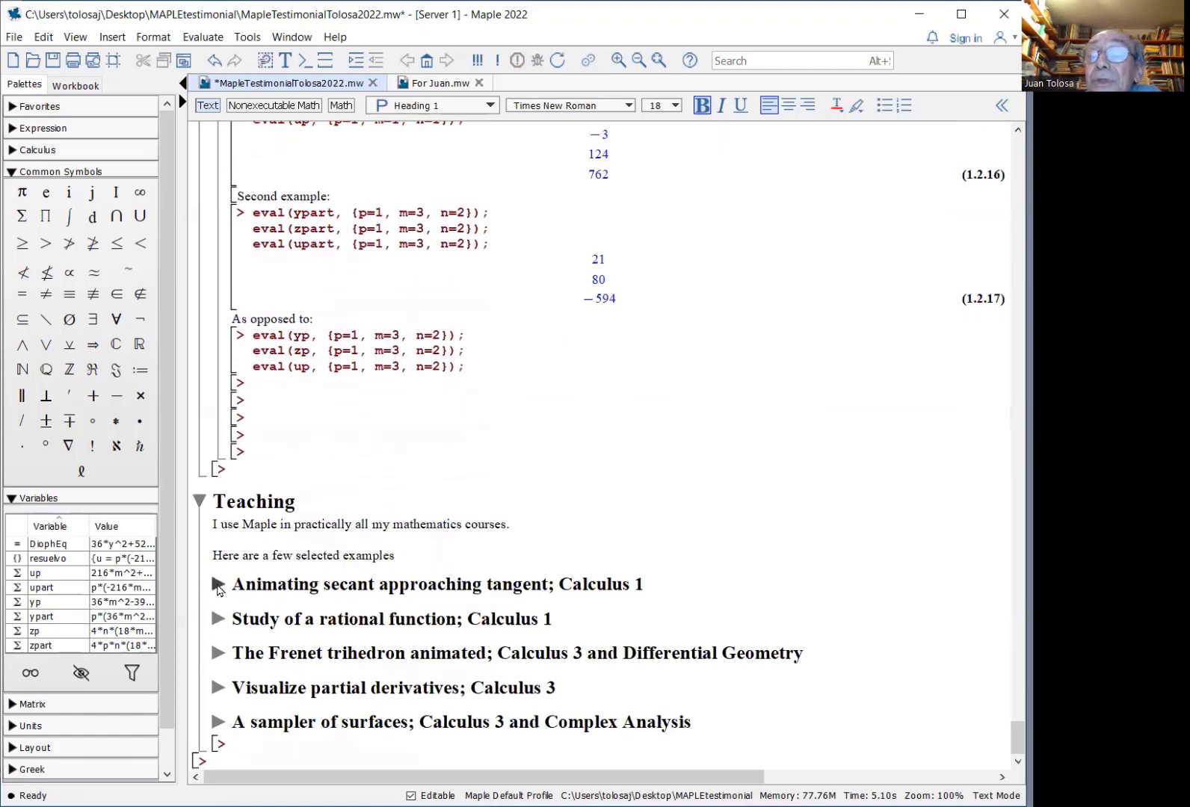
pyautogui.click(233, 609)
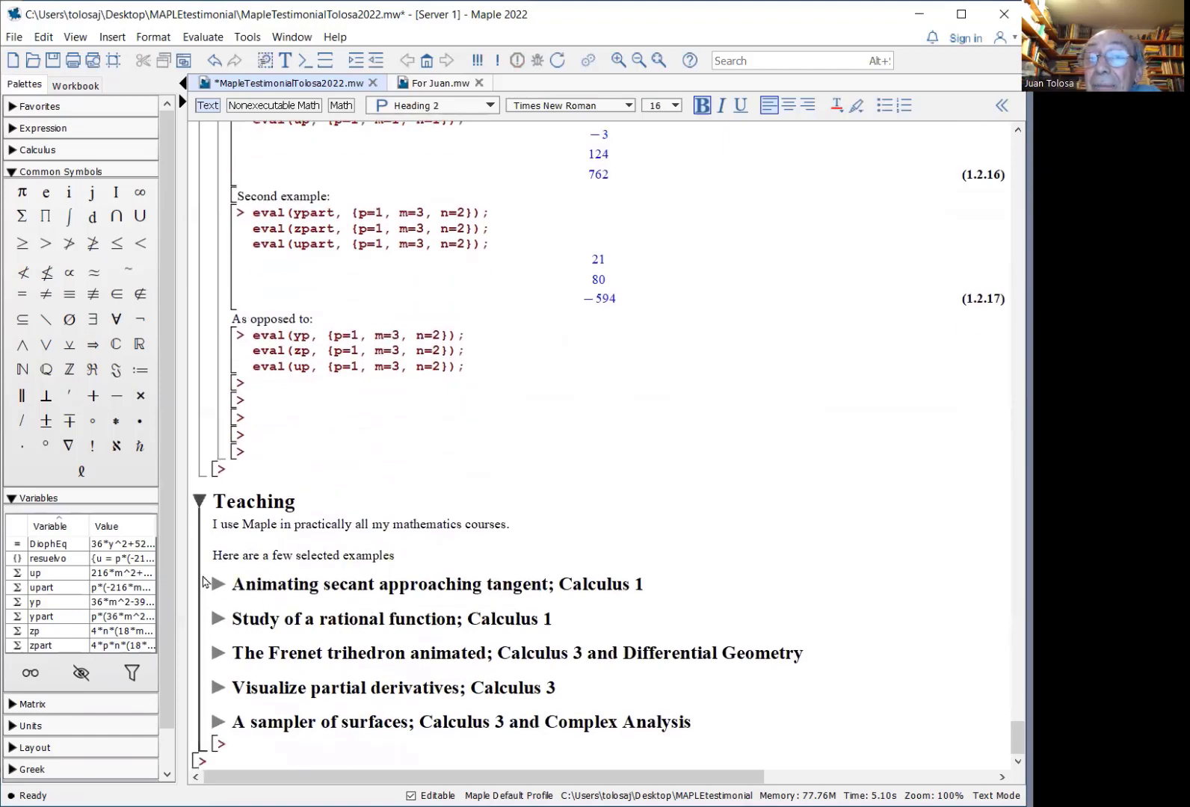
pyautogui.click(218, 583)
pyautogui.scroll(-2, 263, 596)
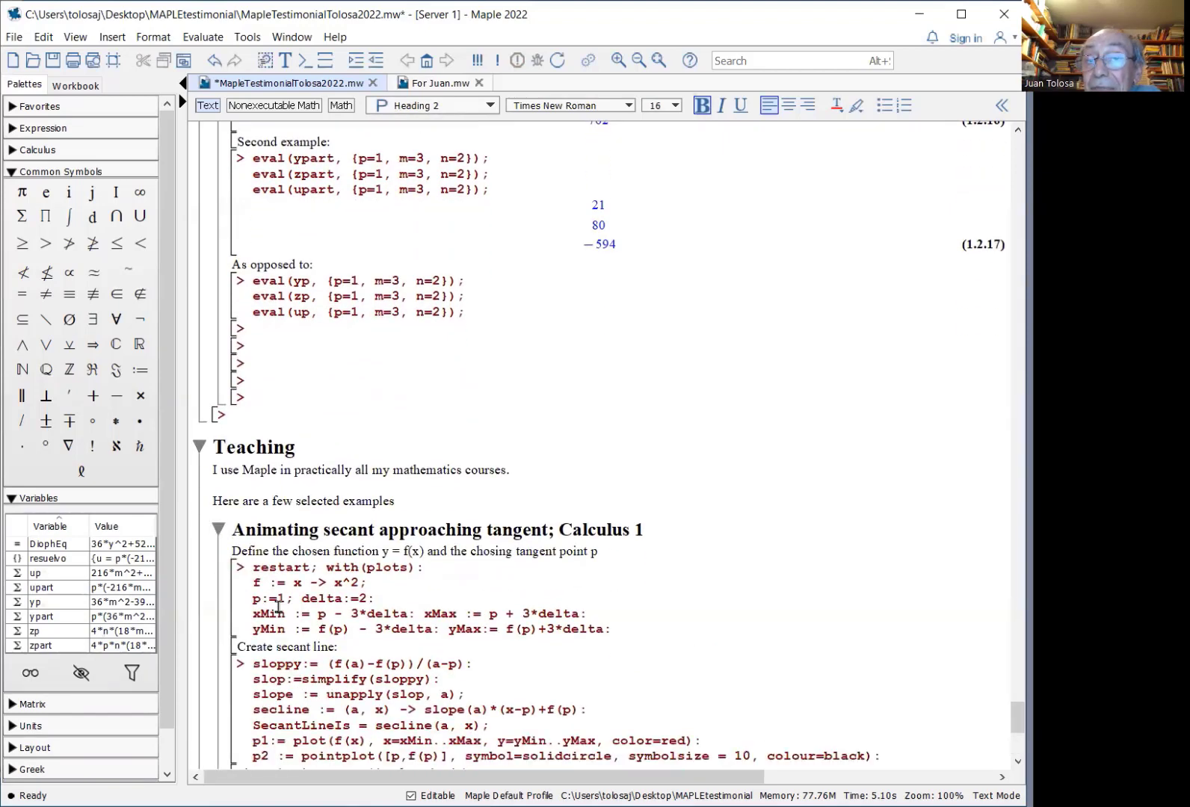
# Step: Define f, p and plot limits, build the secant plots, and play the first secant animation
pyautogui.click(478, 488)
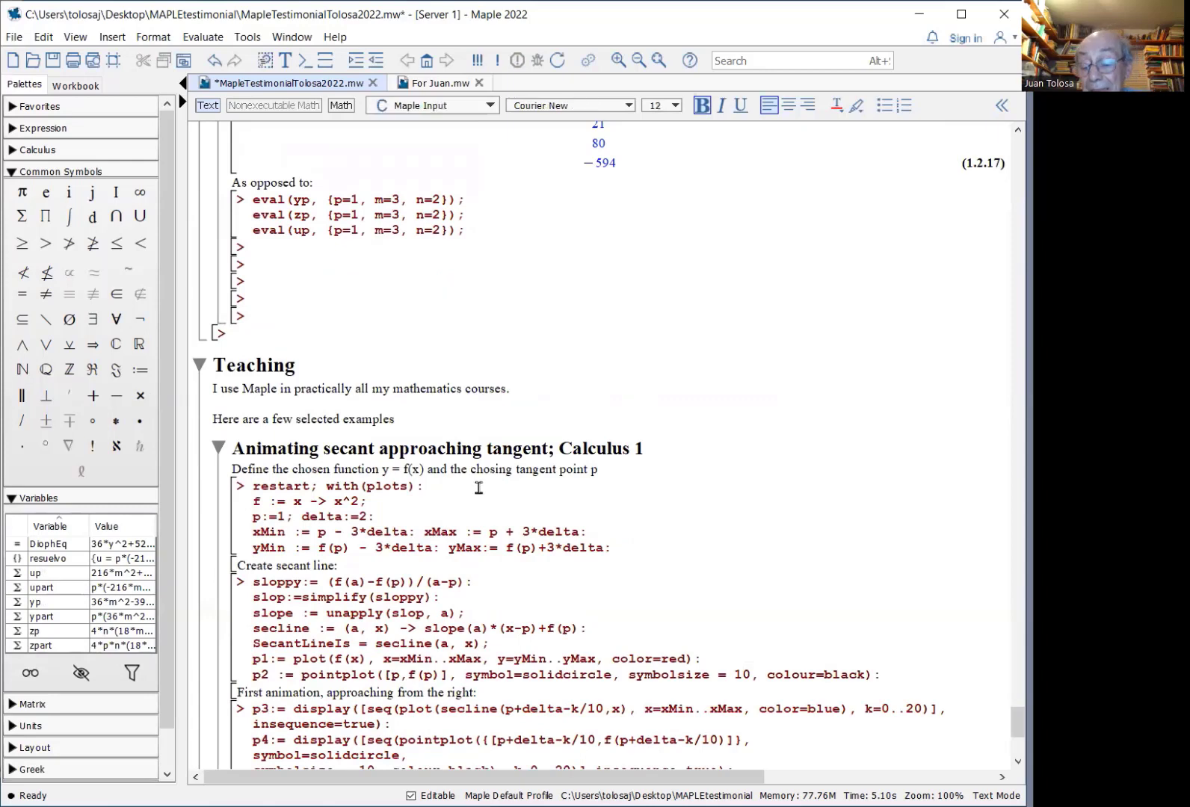
pyautogui.press('Return')
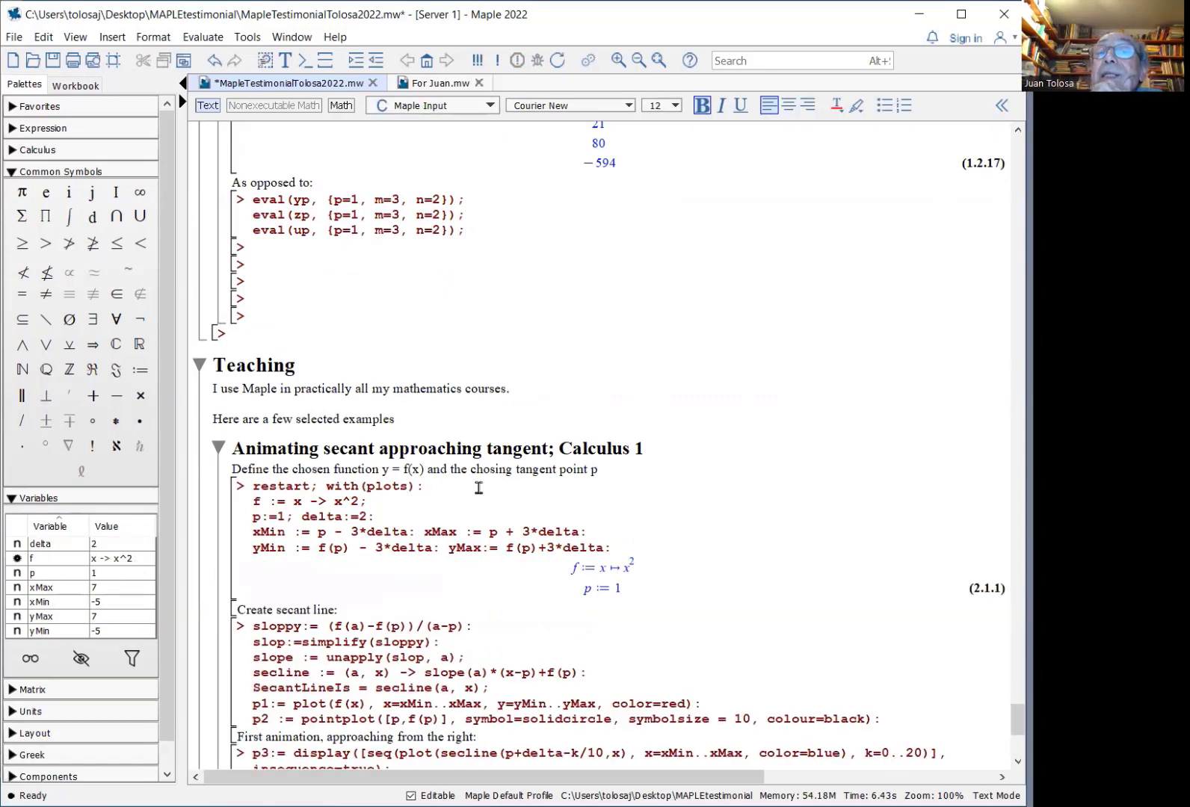
pyautogui.press('Return')
pyautogui.press('Return')
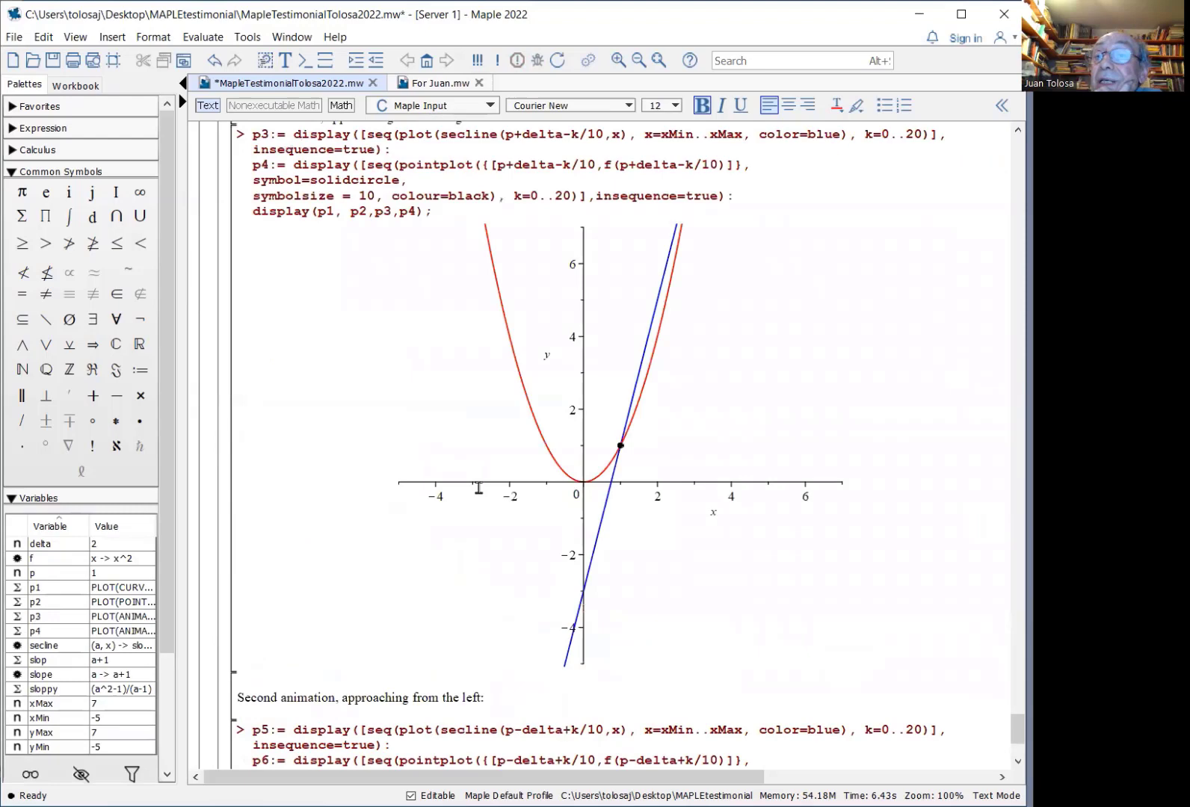
pyautogui.scroll(-1, 533, 481)
pyautogui.click(685, 406)
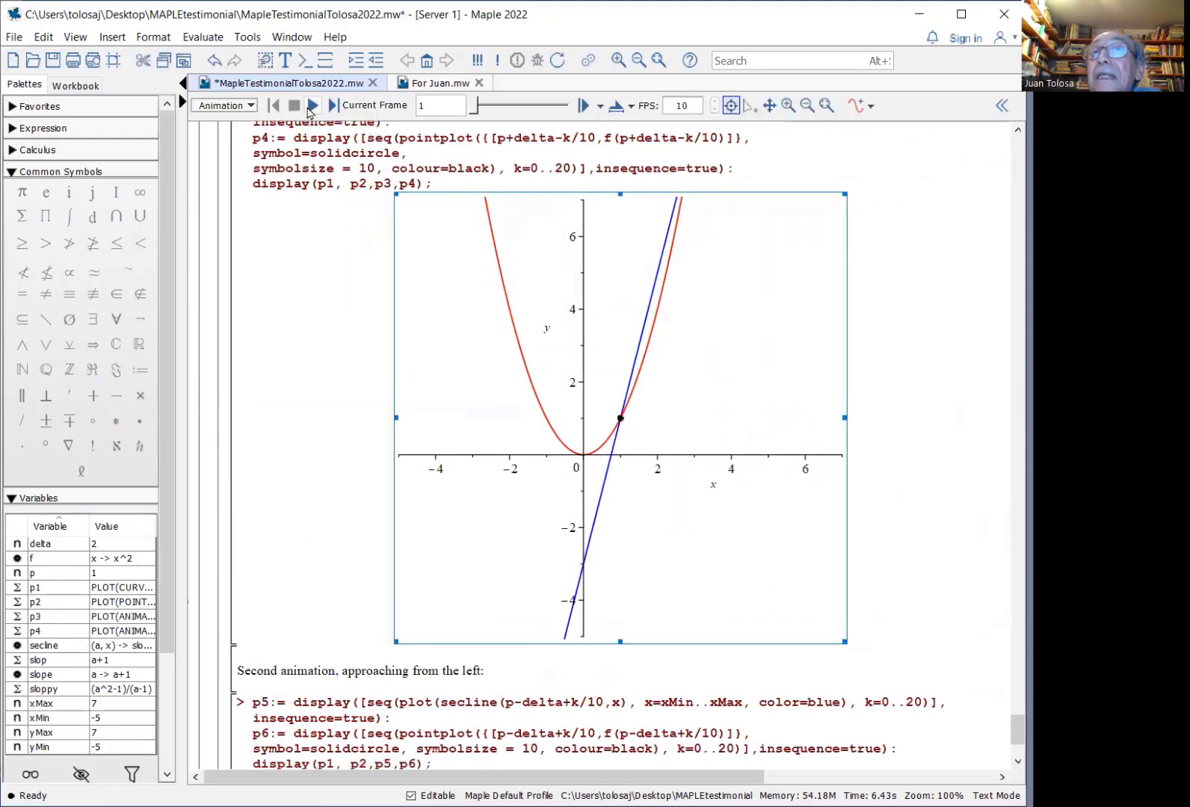
pyautogui.click(310, 107)
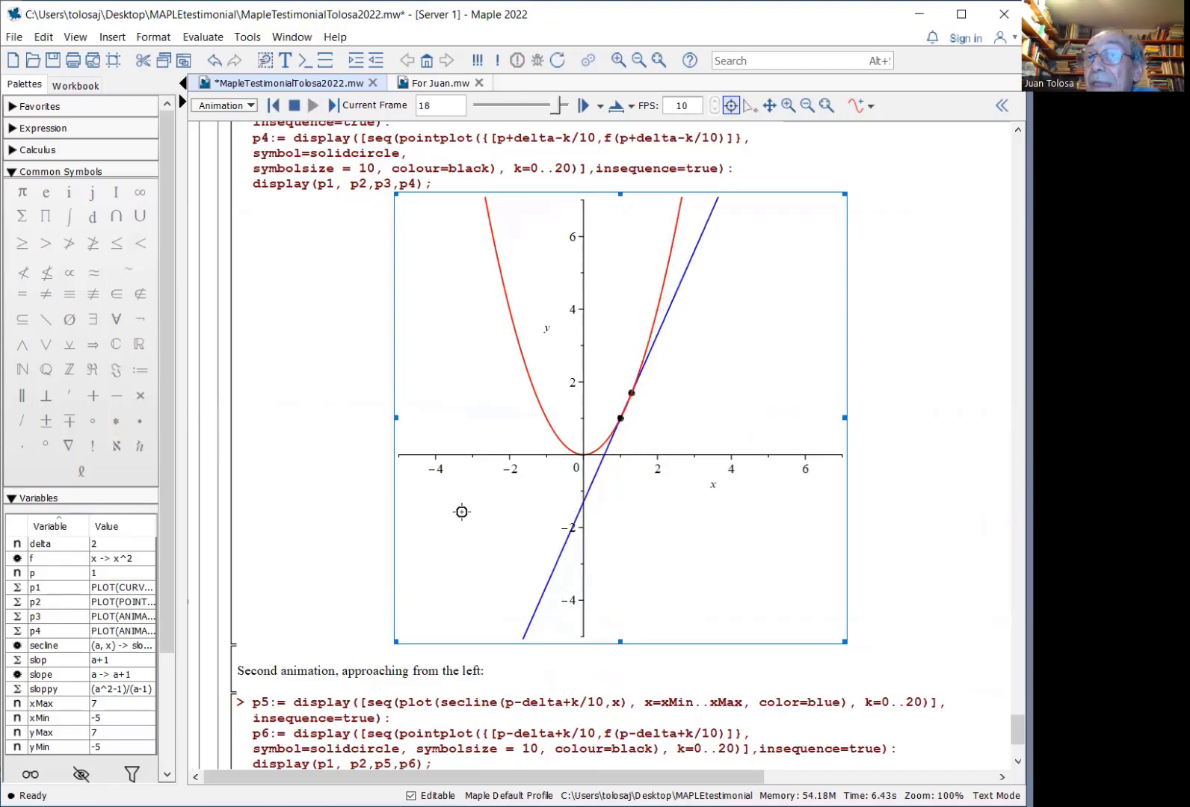
pyautogui.scroll(-4, 466, 529)
pyautogui.scroll(1, 466, 529)
# Step: Display and play the secant animation approaching the tangent from the left
pyautogui.click(479, 684)
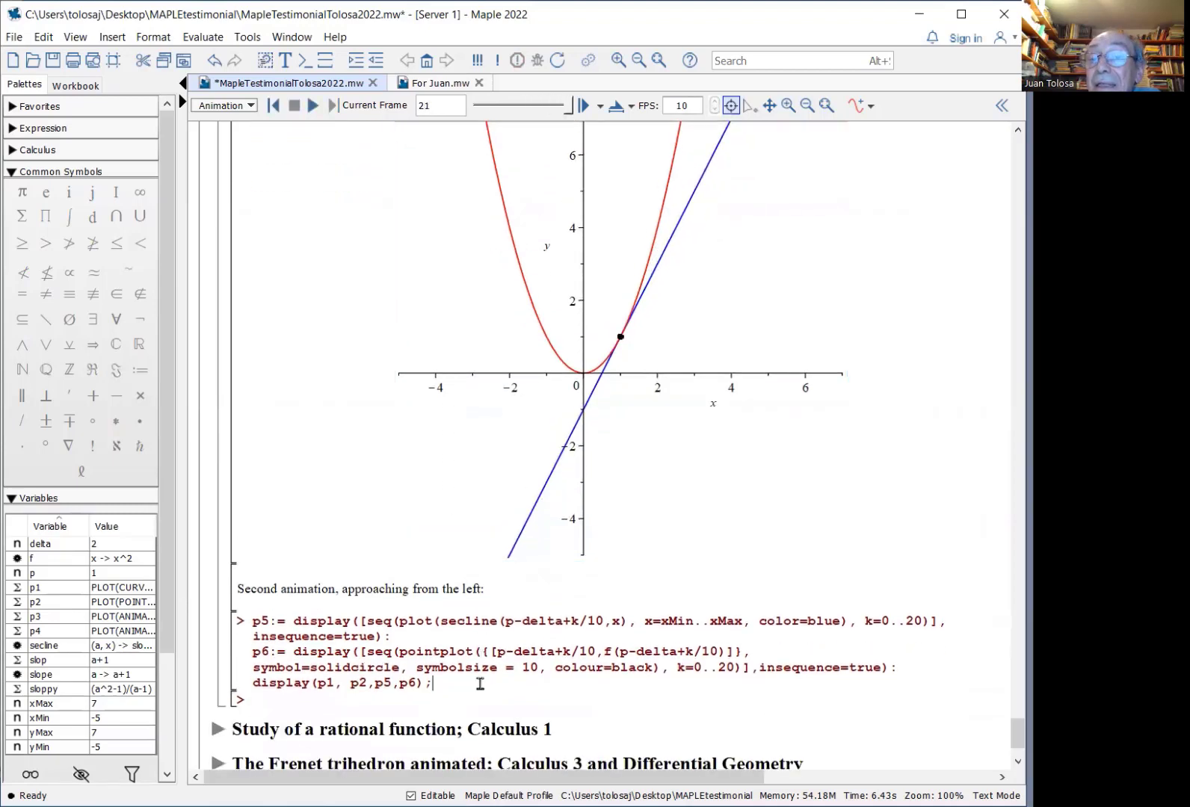
pyautogui.press('Return')
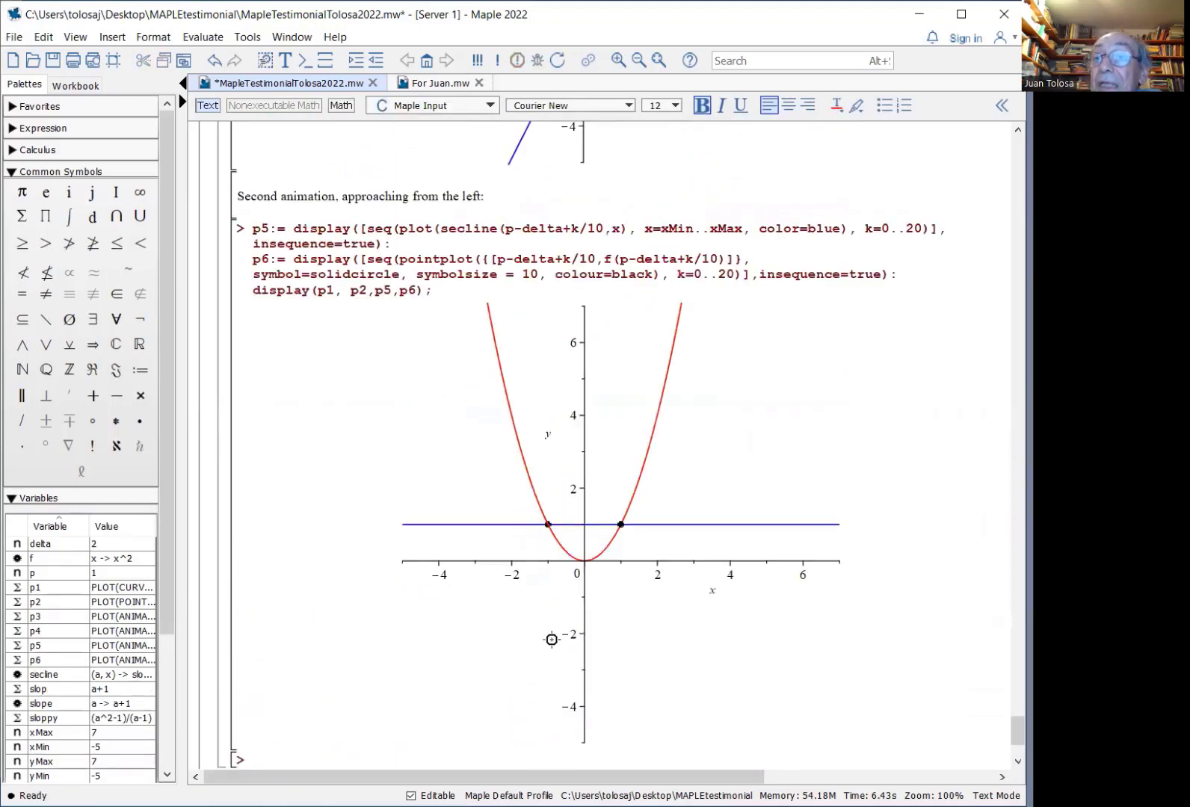
pyautogui.click(639, 512)
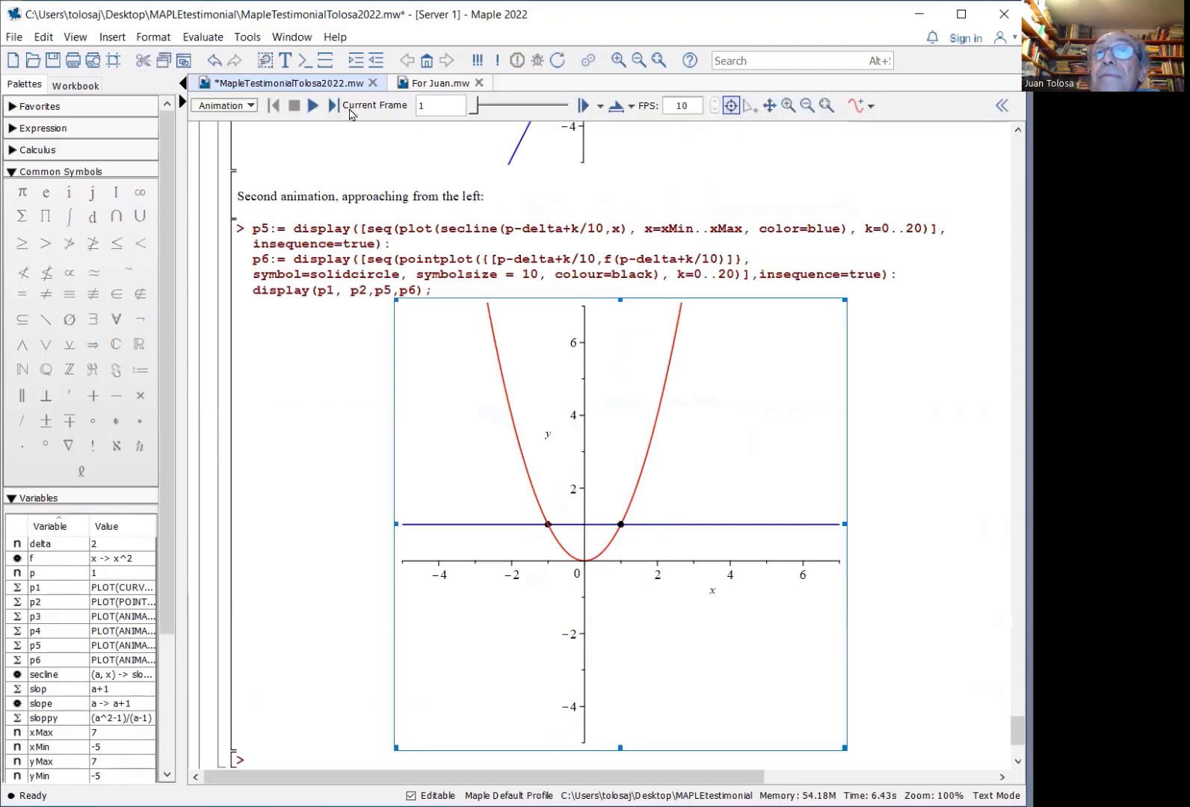
pyautogui.click(317, 107)
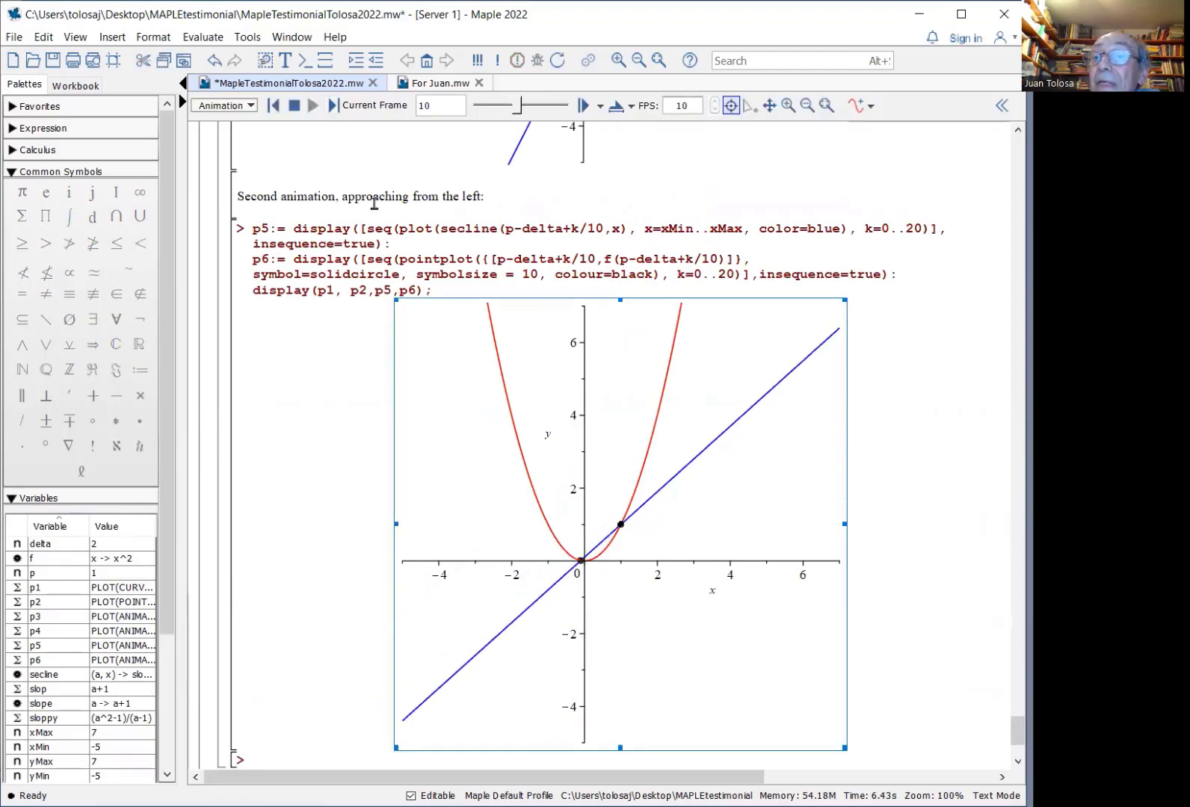
pyautogui.scroll(-3, 474, 443)
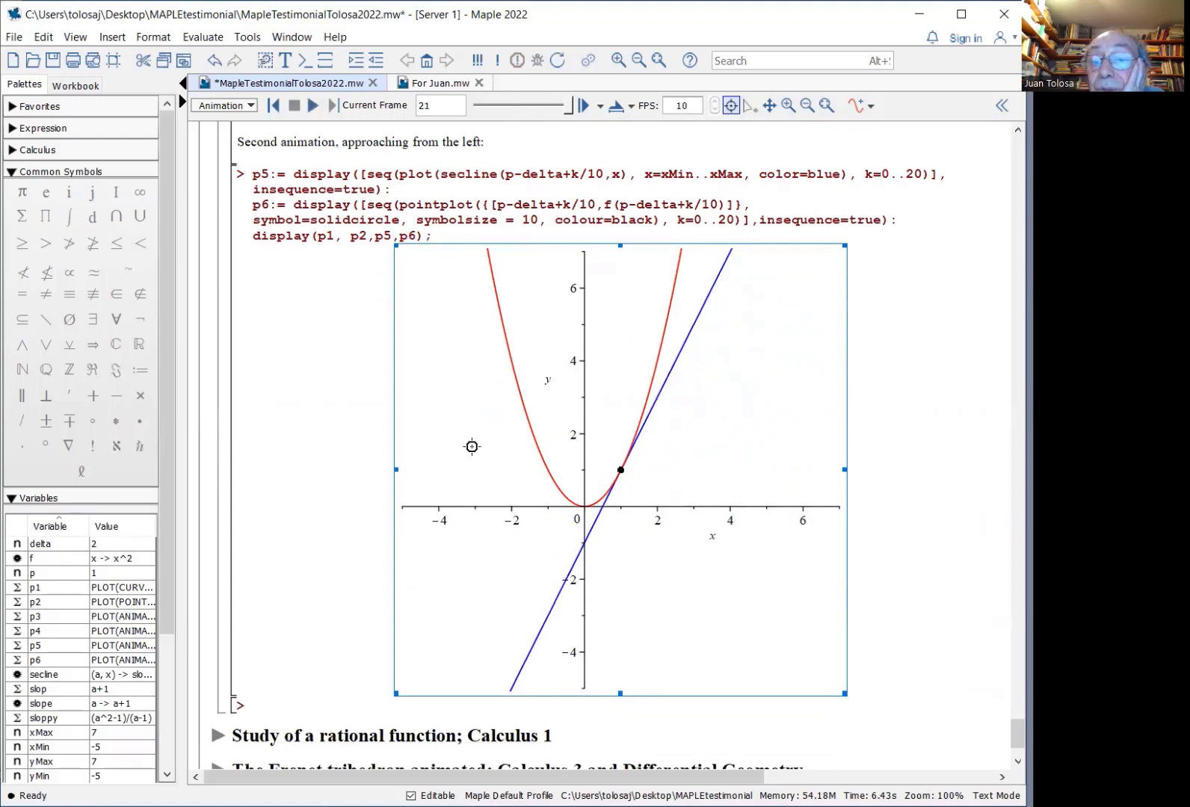
pyautogui.scroll(-1, 472, 447)
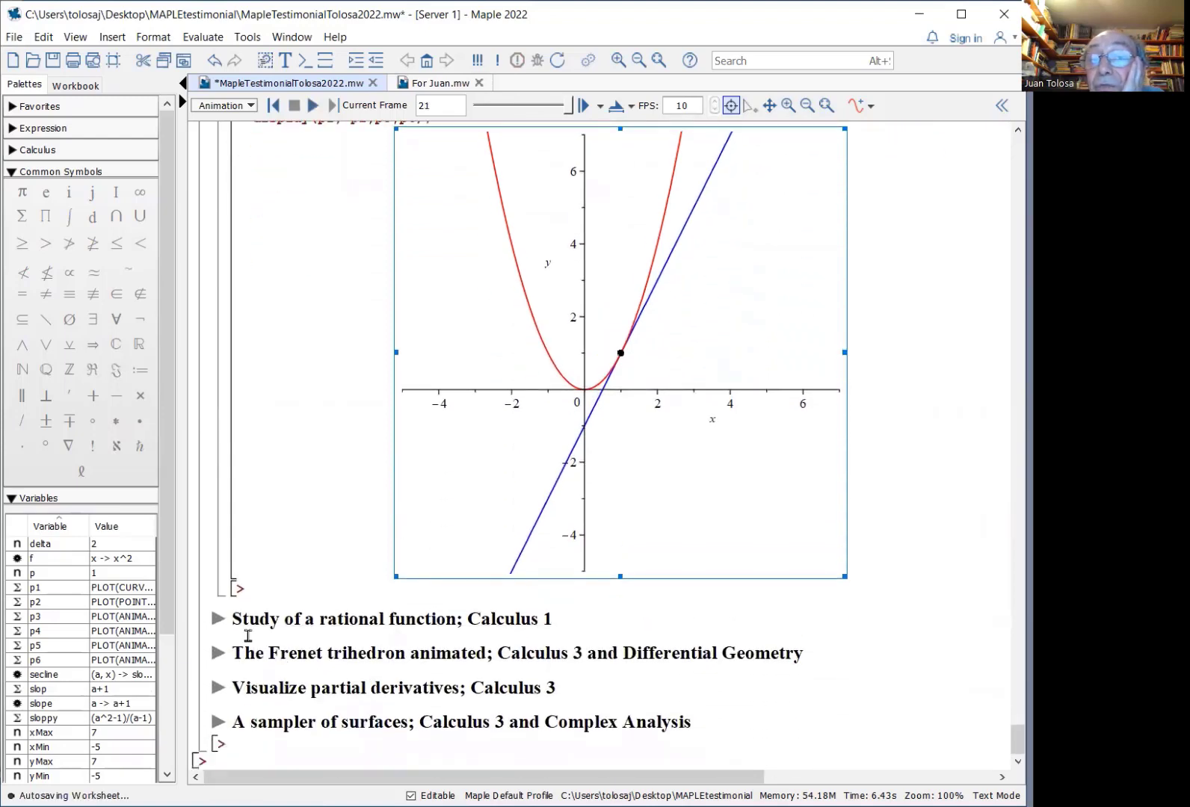
# Step: Expand the Study of a rational function; Calculus 1 section
pyautogui.click(219, 619)
pyautogui.scroll(-2, 219, 619)
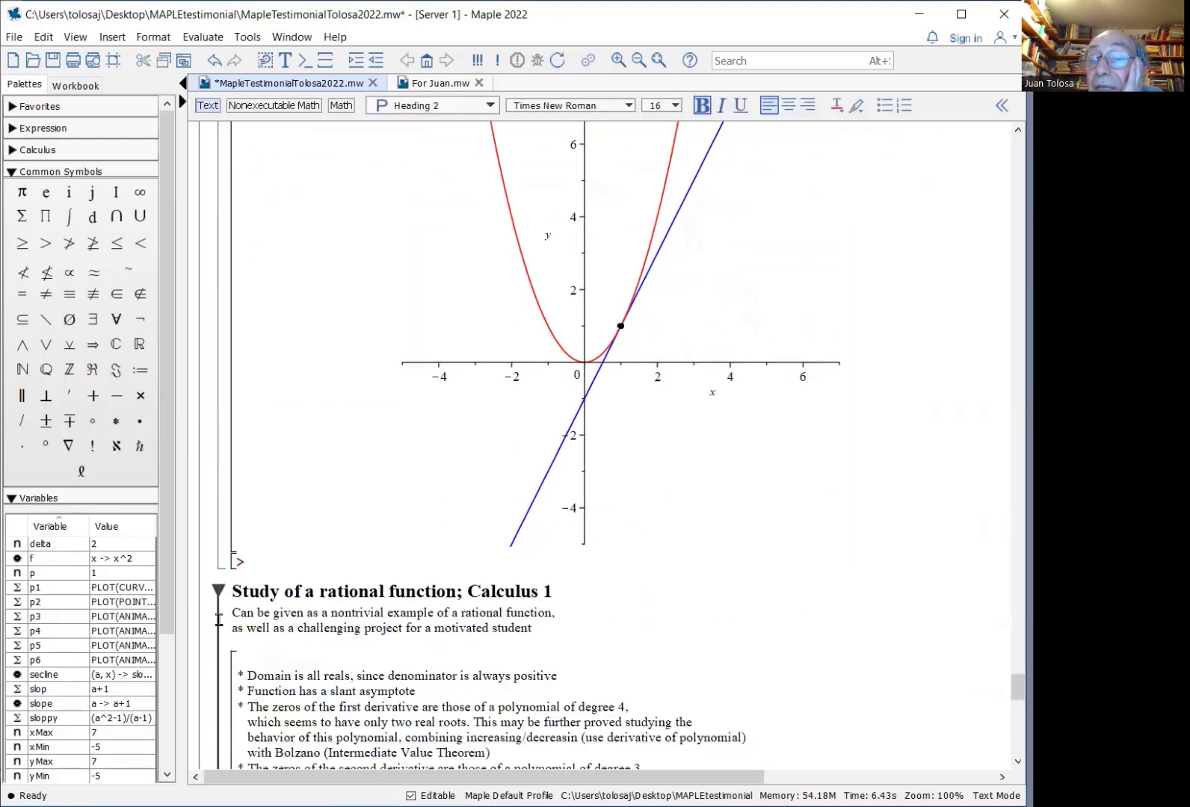
pyautogui.scroll(-4, 219, 619)
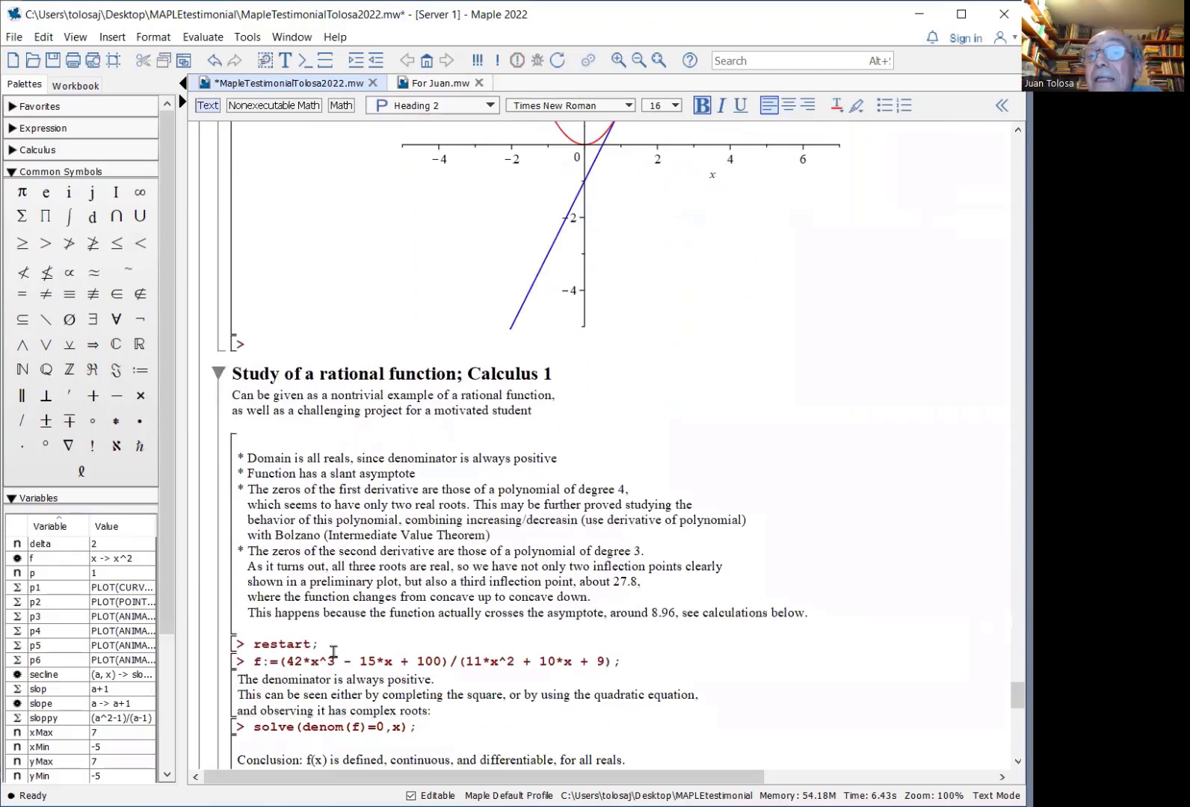
# Step: Restart, define f, solve the denominator's roots, and compute top, bottom, quotient and remainder
pyautogui.click(336, 645)
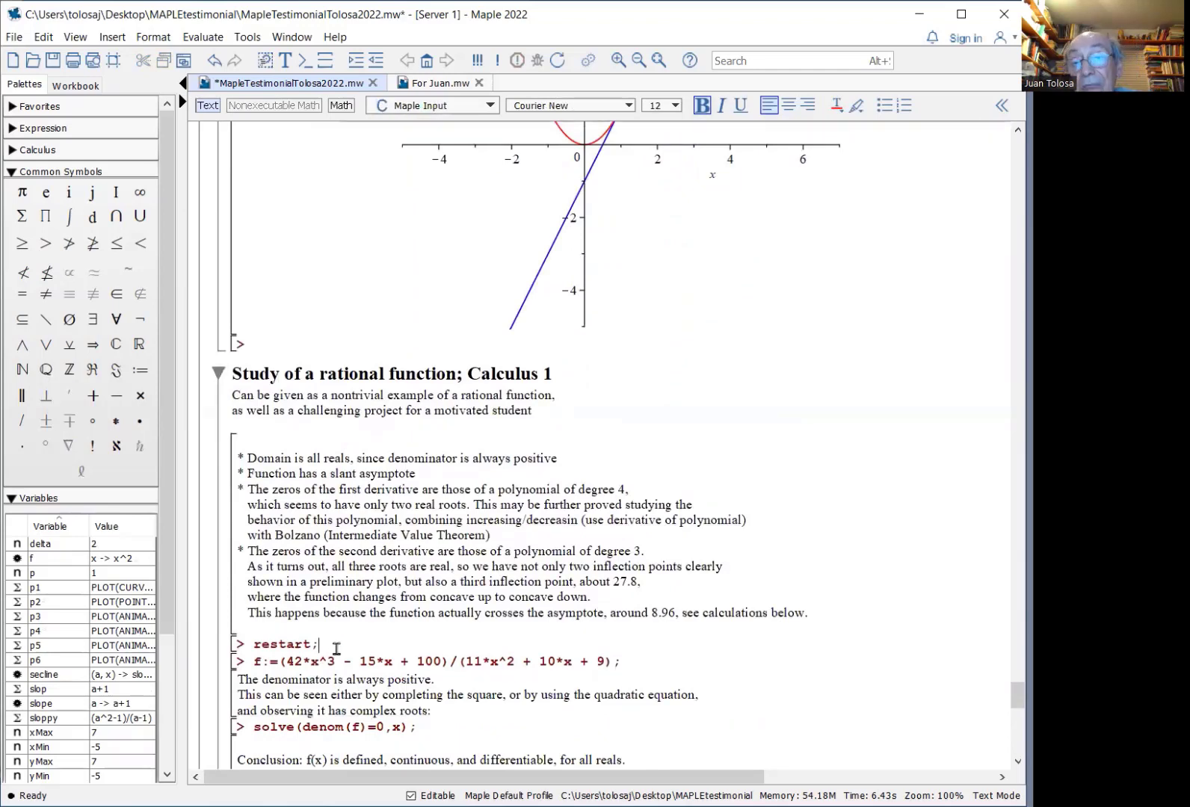
pyautogui.press('Return')
pyautogui.press('Return')
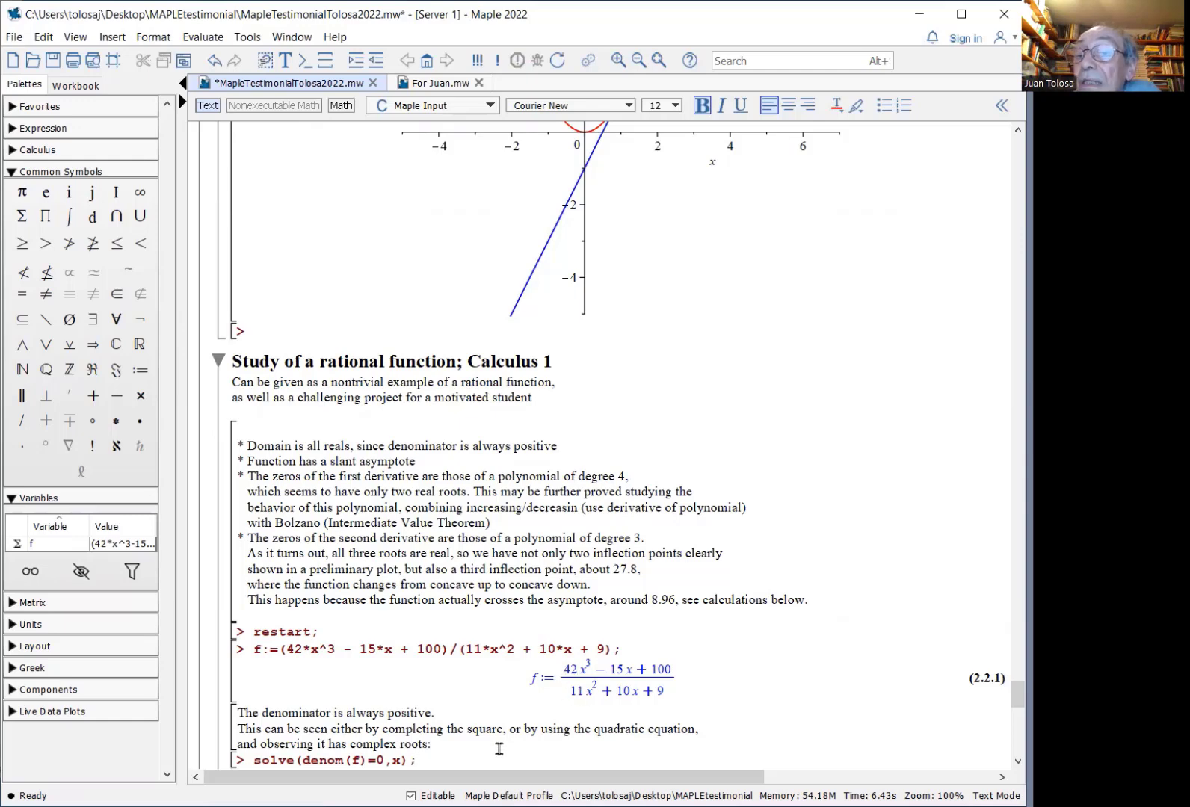
pyautogui.press('Return')
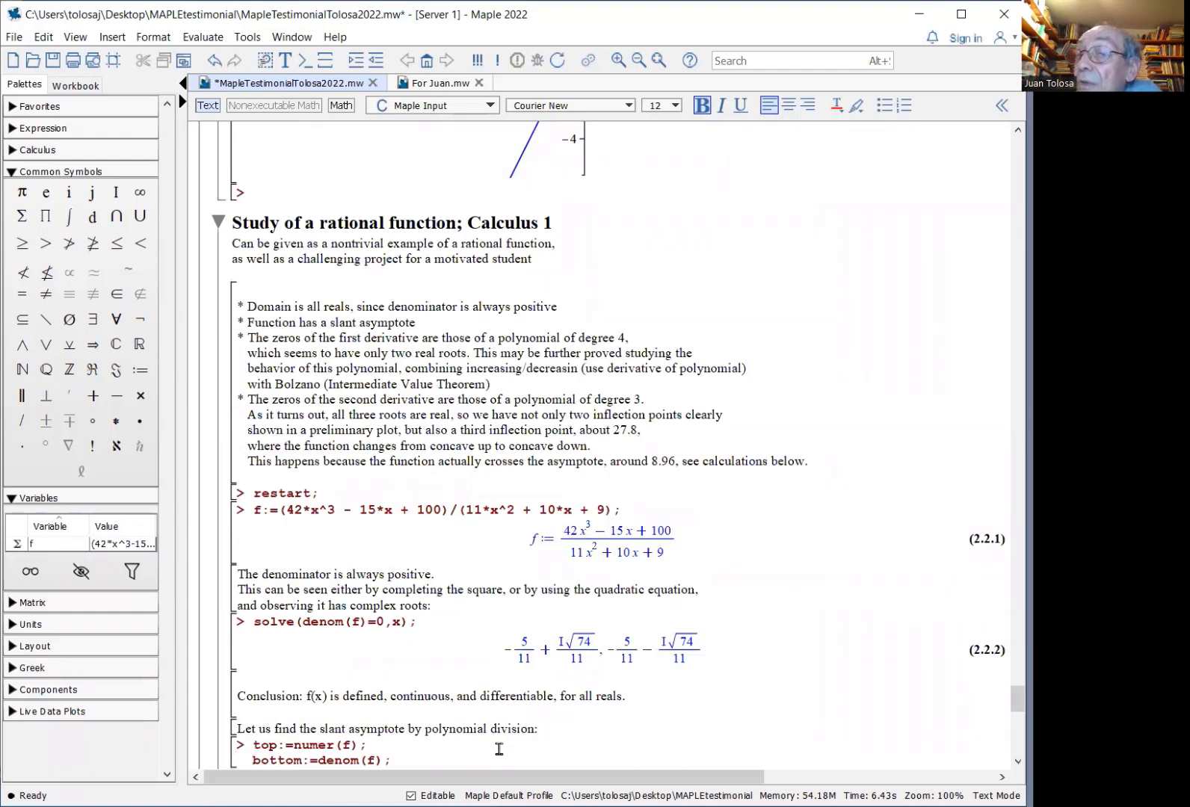
pyautogui.press('Return')
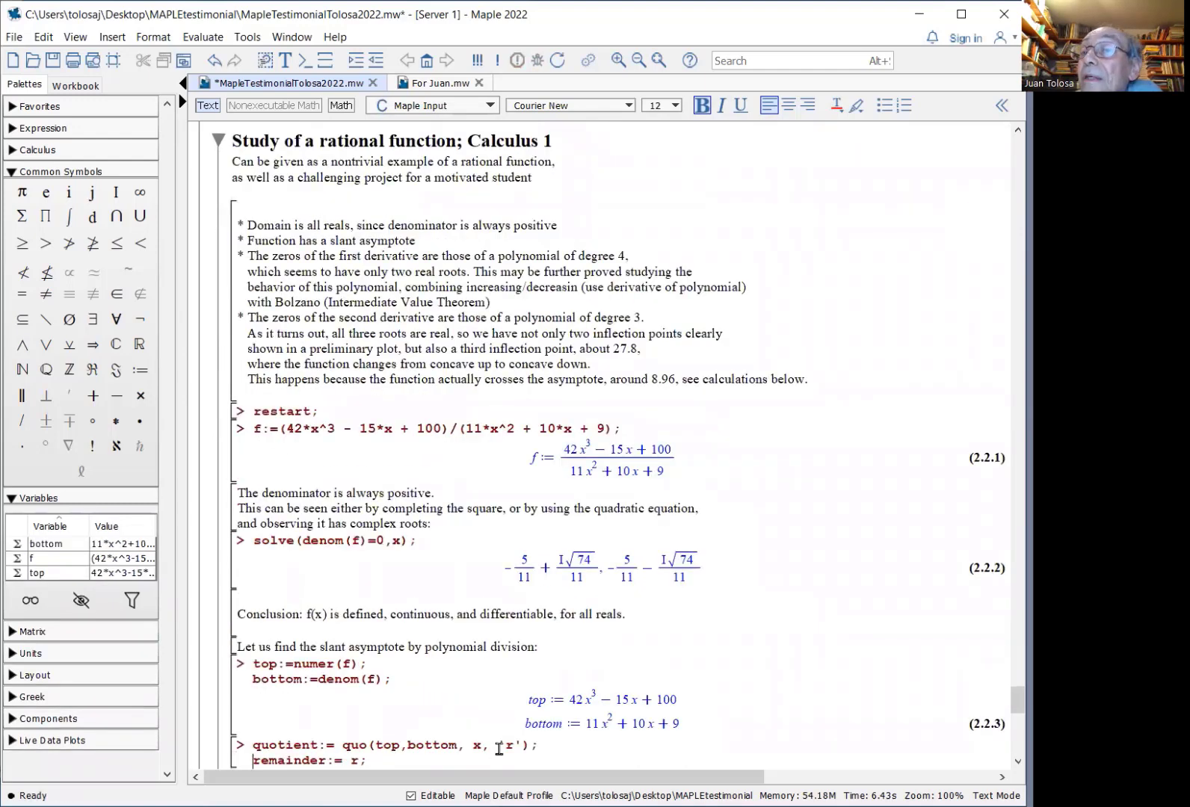
pyautogui.press('Return')
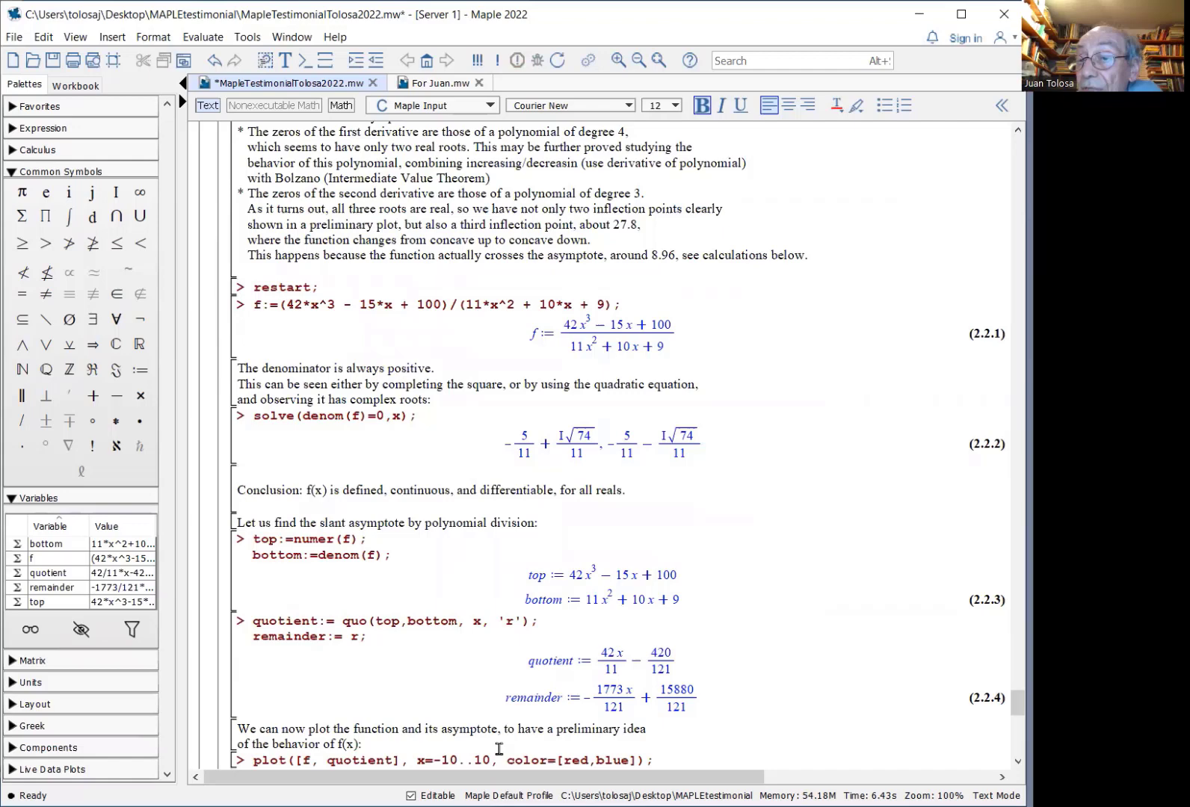
# Step: Plot f in red and its slant asymptote quotient in blue over x=-10..10, then select the plot
pyautogui.press('Return')
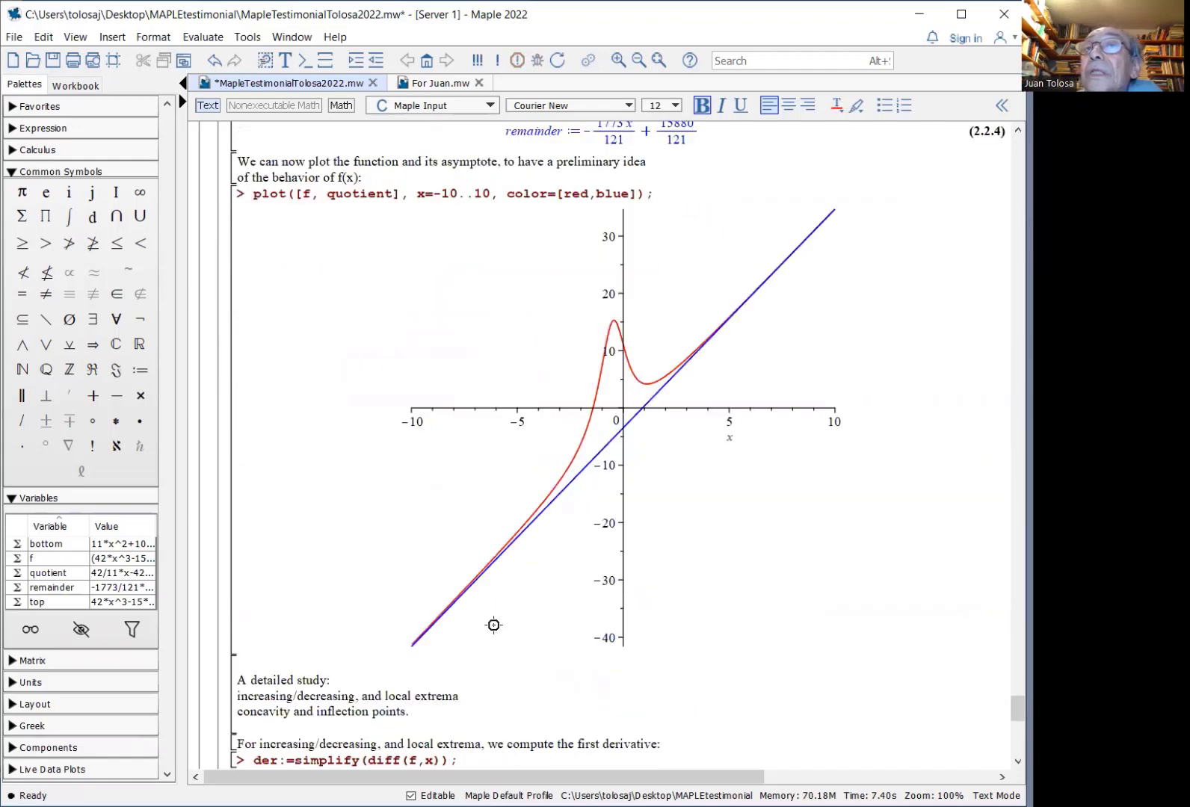
pyautogui.scroll(4, 494, 626)
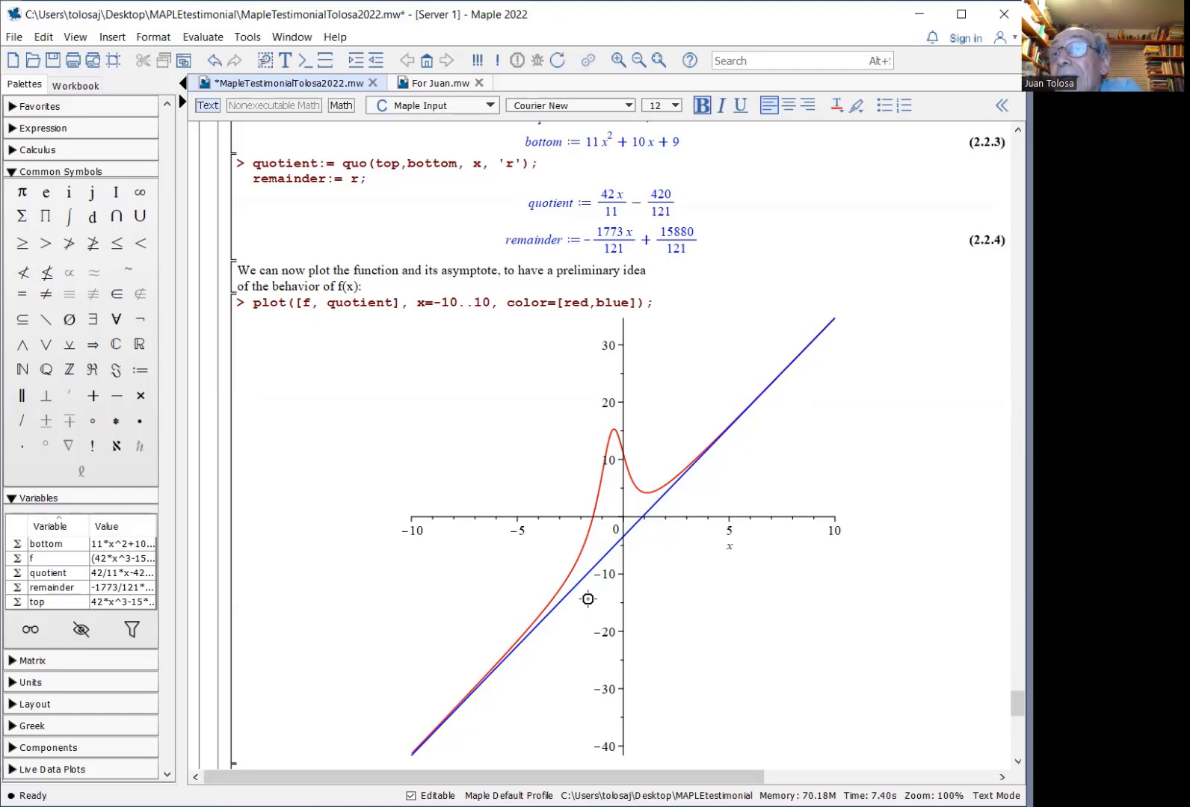
pyautogui.scroll(-1, 571, 665)
pyautogui.scroll(1, 571, 665)
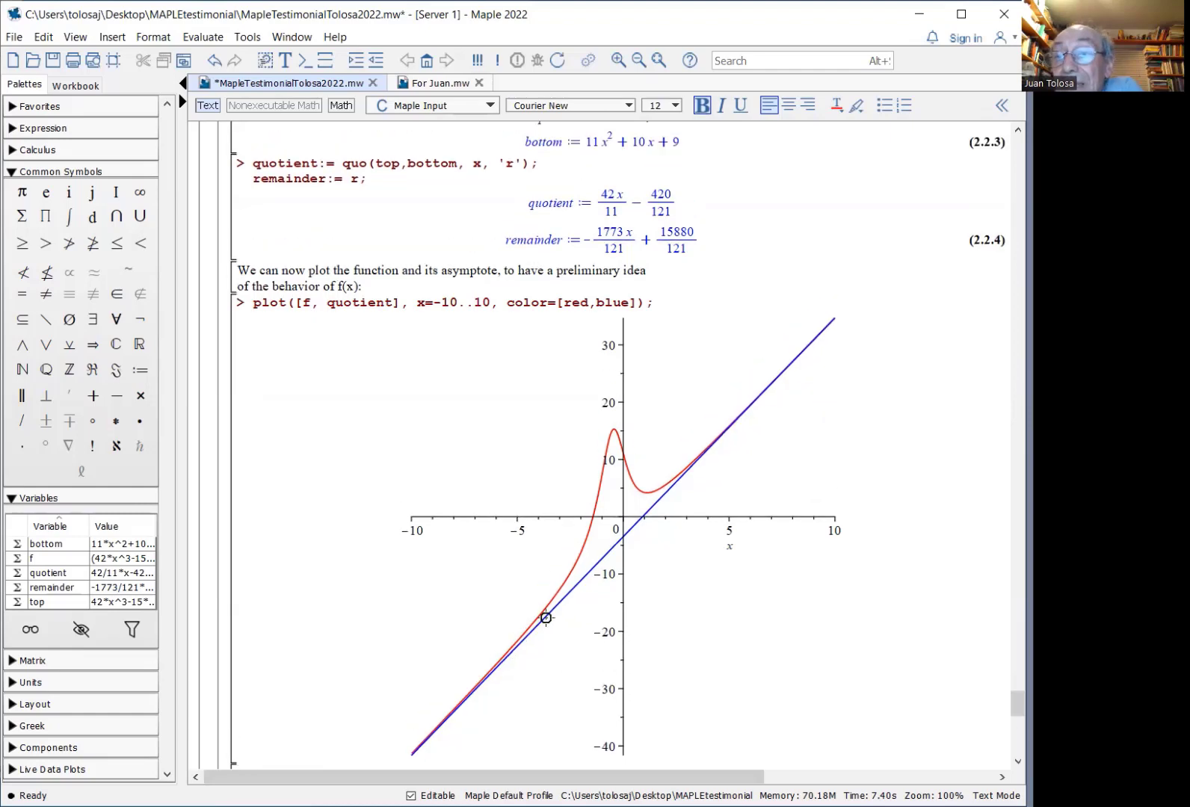
pyautogui.click(661, 606)
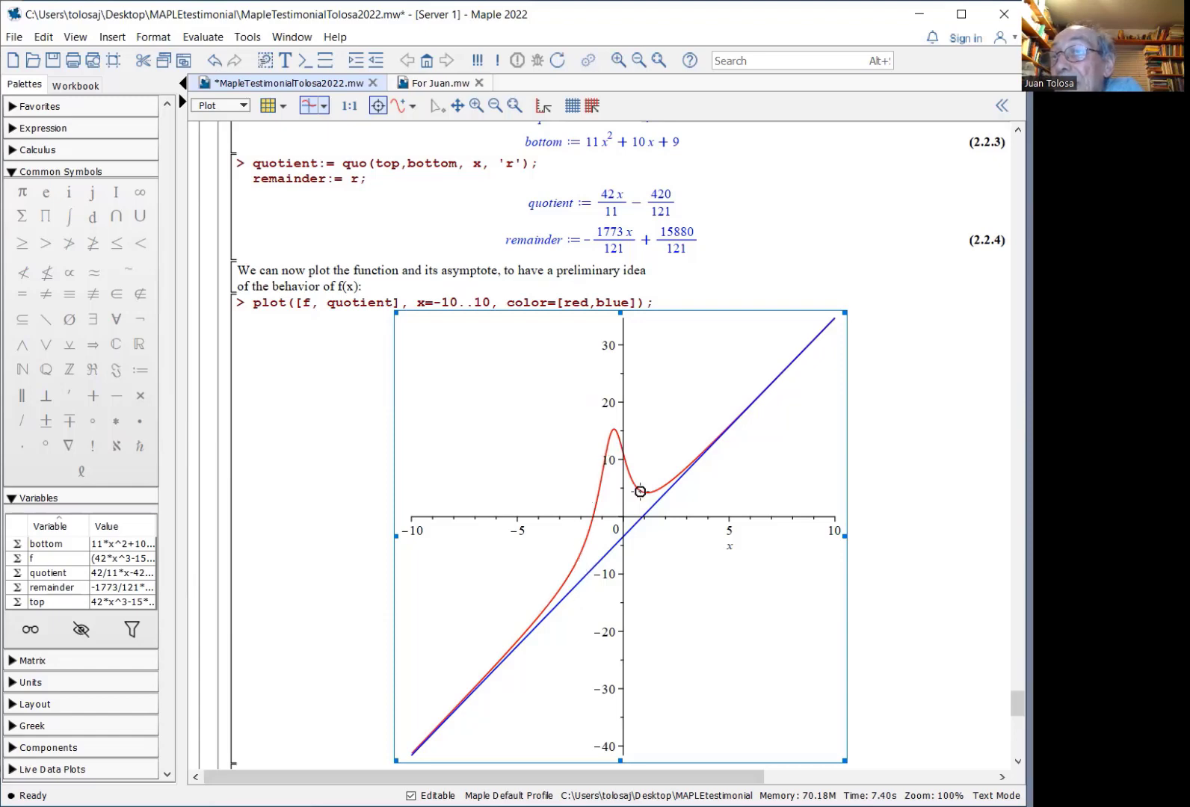
pyautogui.scroll(-7, 709, 600)
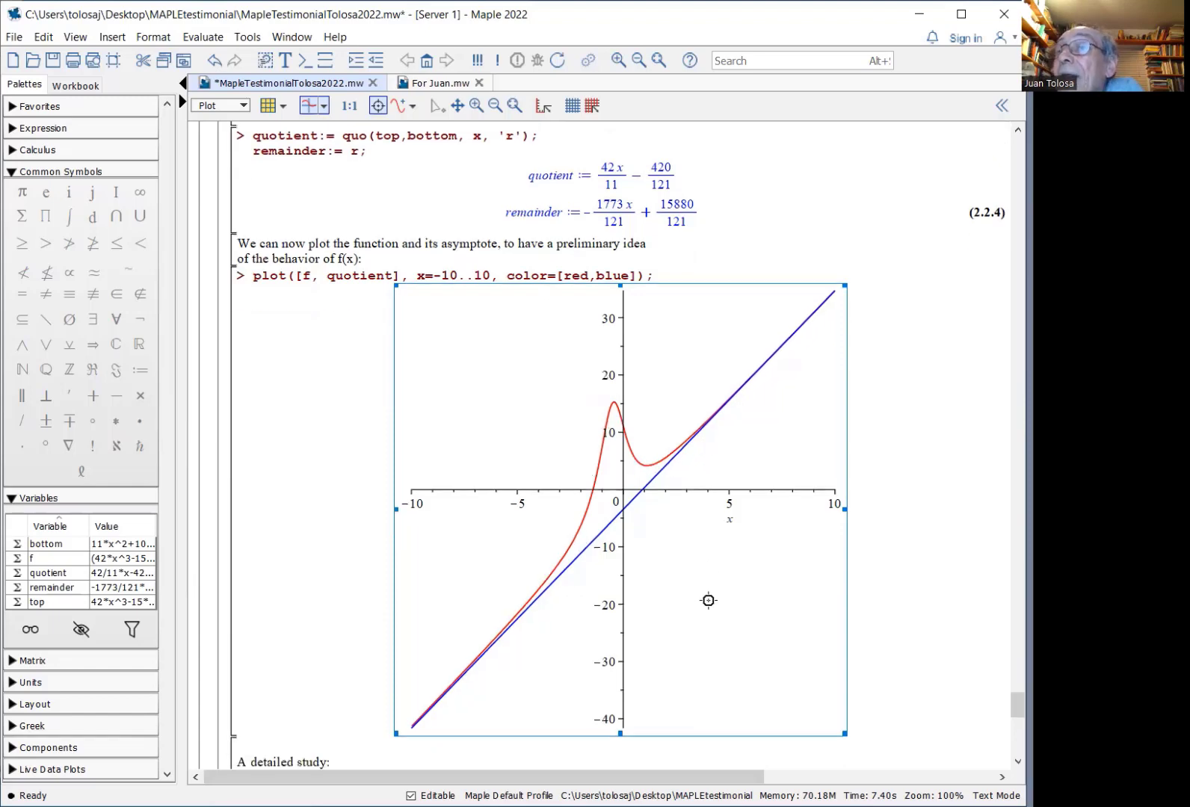
pyautogui.scroll(-4, 682, 609)
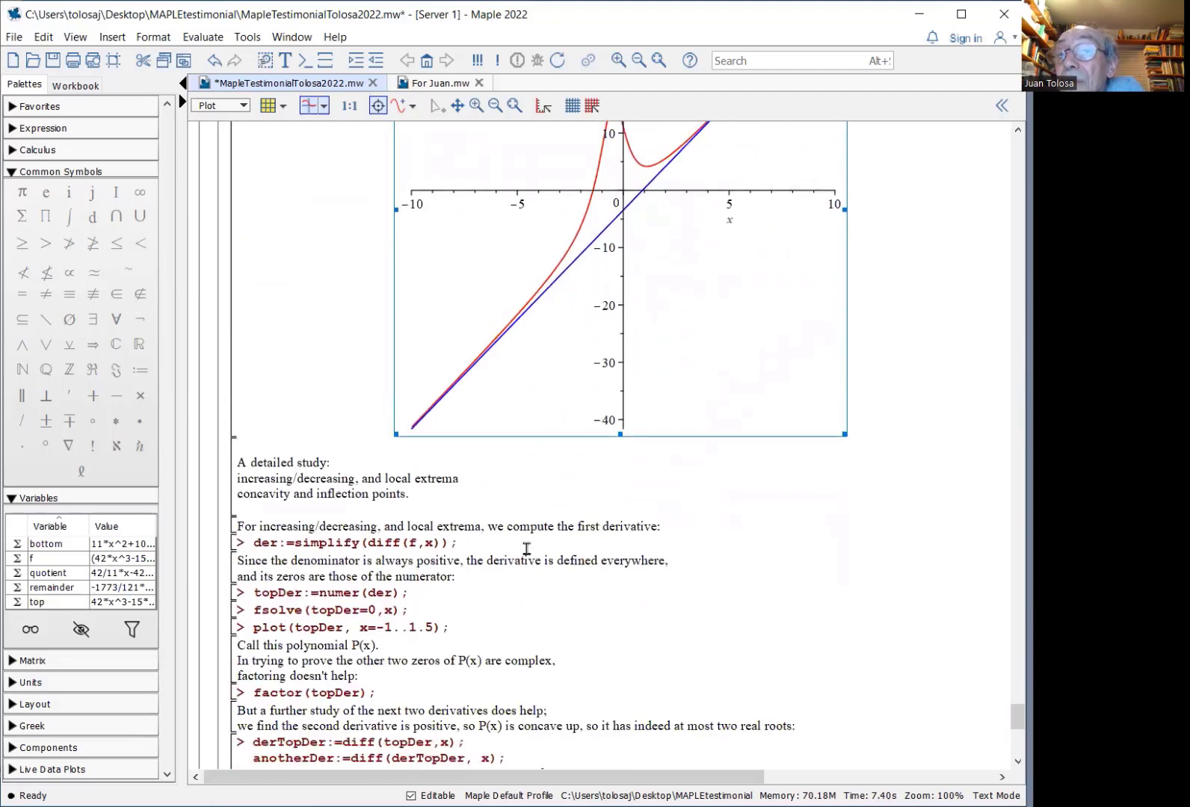
# Step: Compute der, its numerator's zeros −0.4299 and 1.1295, a failed factor, and higher-derivative complex roots
pyautogui.click(512, 548)
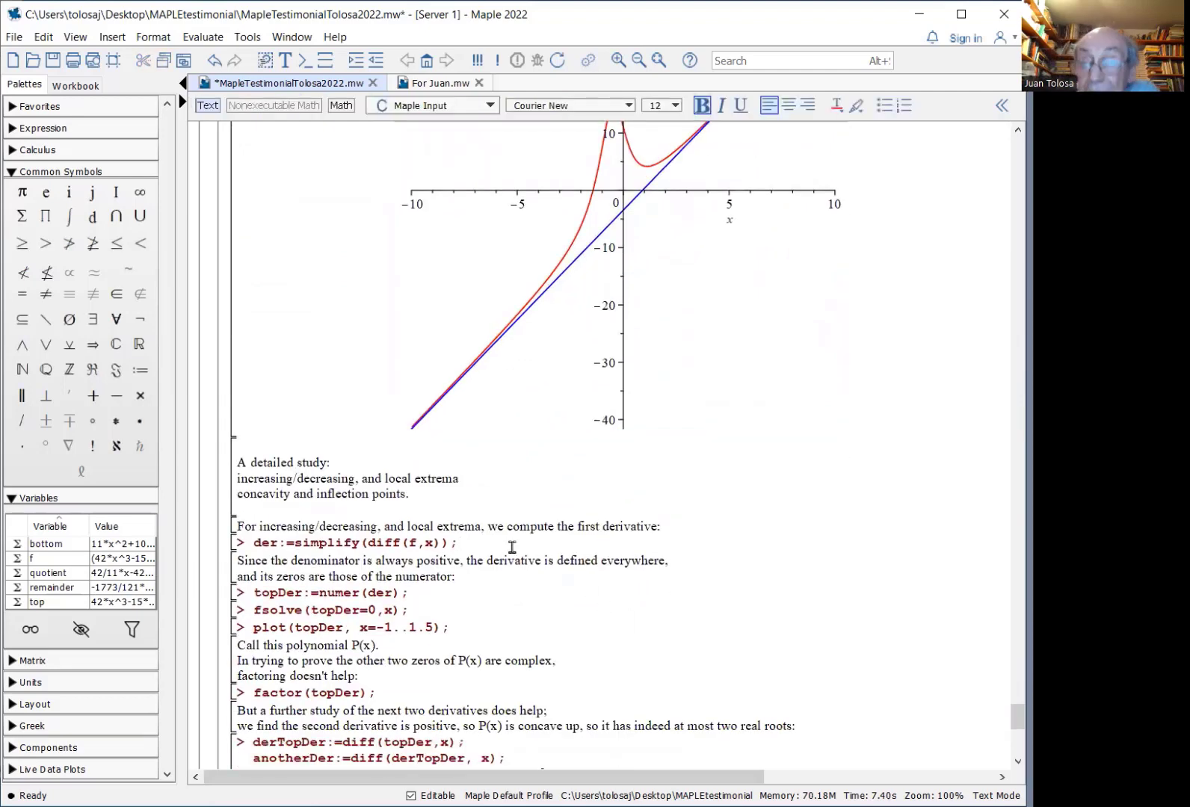
pyautogui.press('Return')
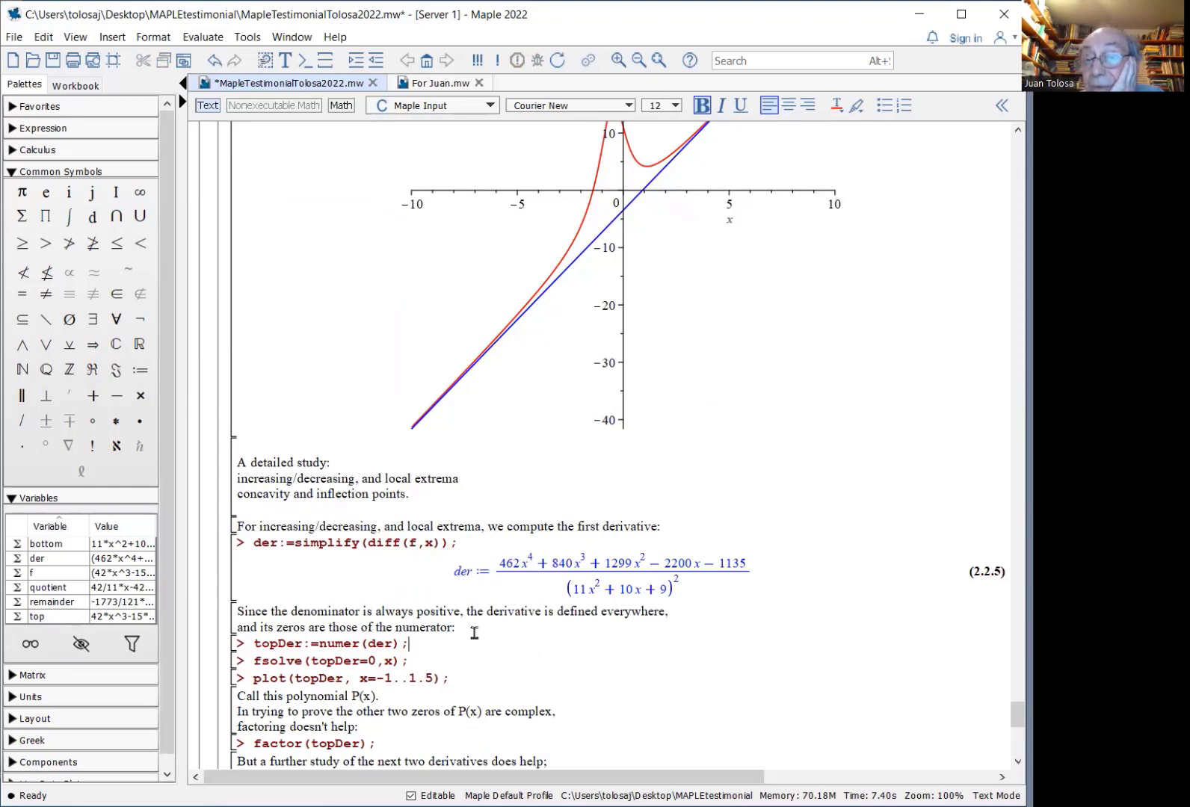
pyautogui.press('Return')
pyautogui.press('Return')
pyautogui.press('Return')
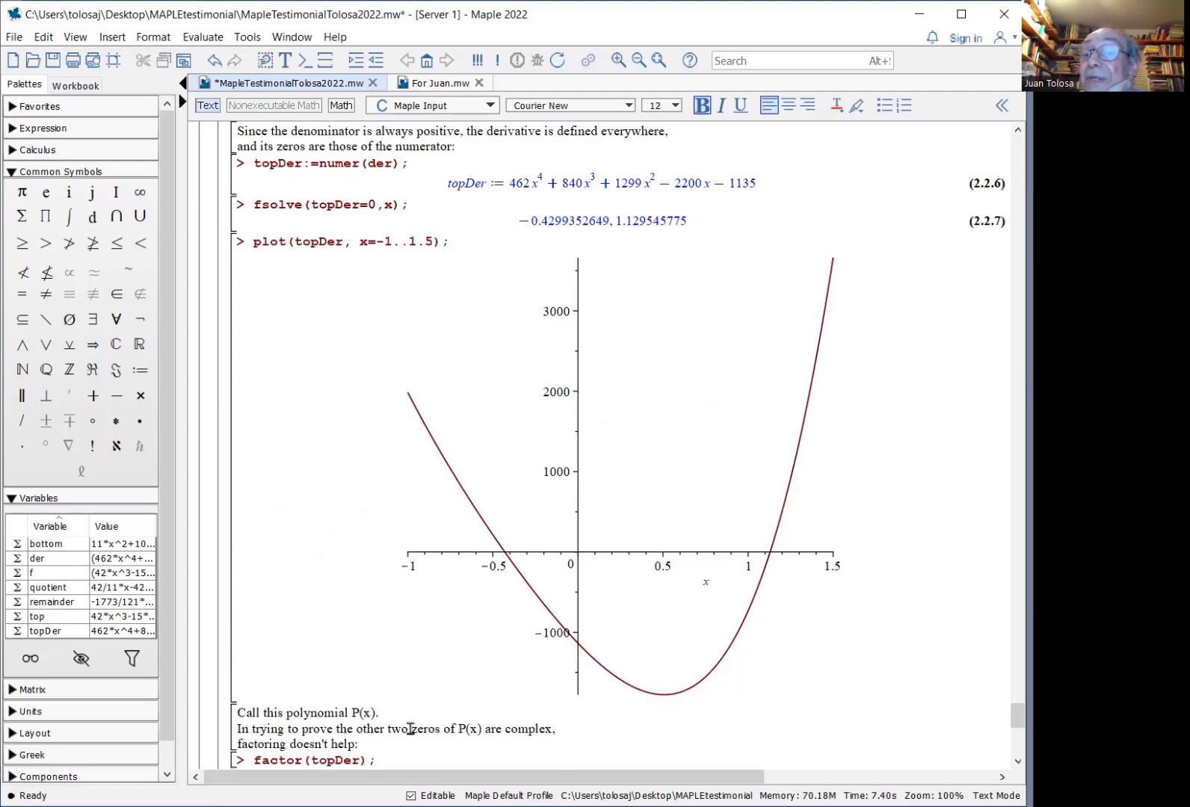
pyautogui.press('Return')
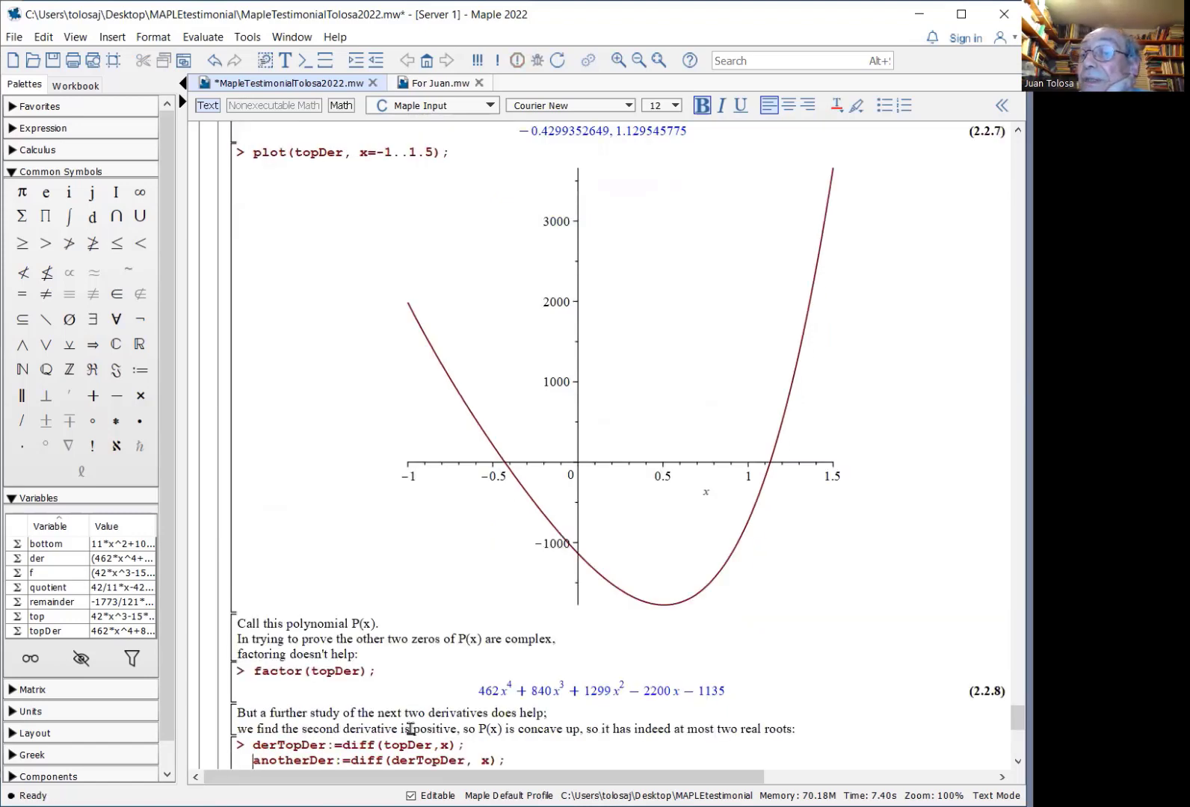
pyautogui.press('Return')
# Step: Compute der2, plot its numerator topDer2 on -1.0..0.2, and find zeros −0.9353, −0.0314, 27.8365
pyautogui.scroll(-5, 410, 728)
pyautogui.click(529, 550)
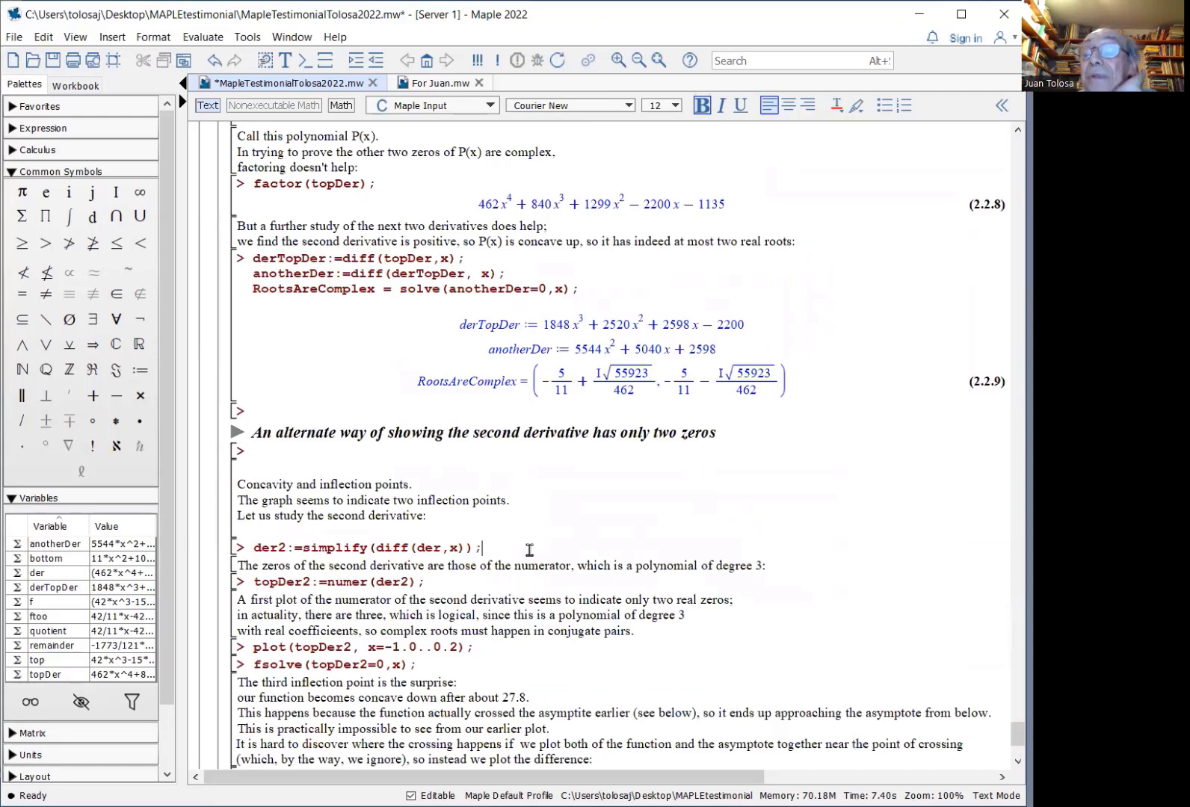
pyautogui.press('Return')
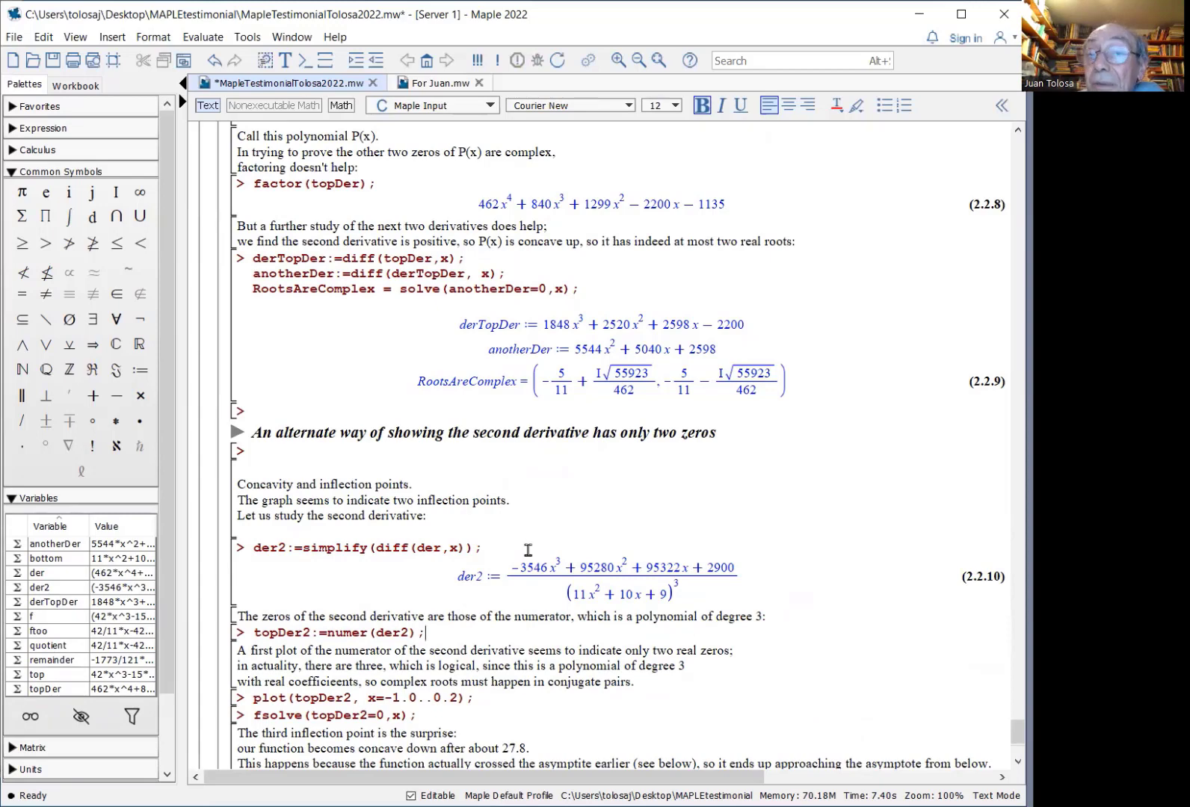
pyautogui.press('Return')
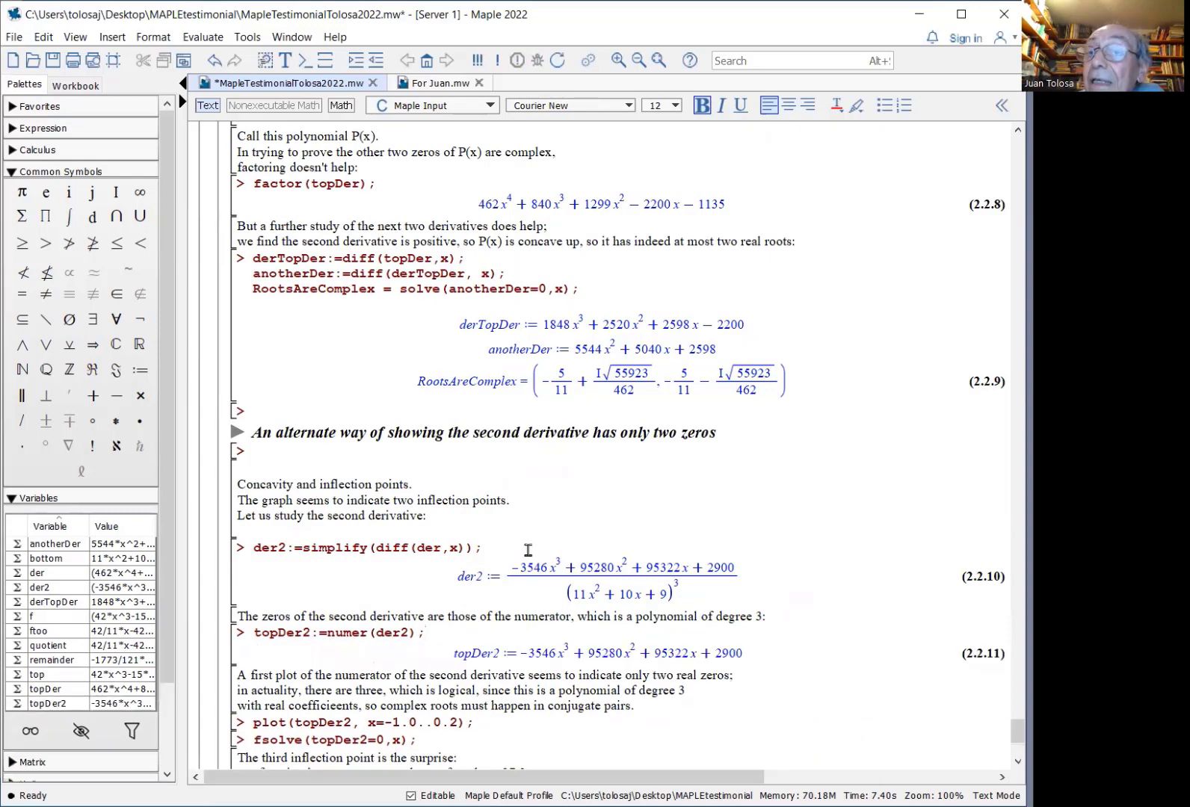
pyautogui.press('Return')
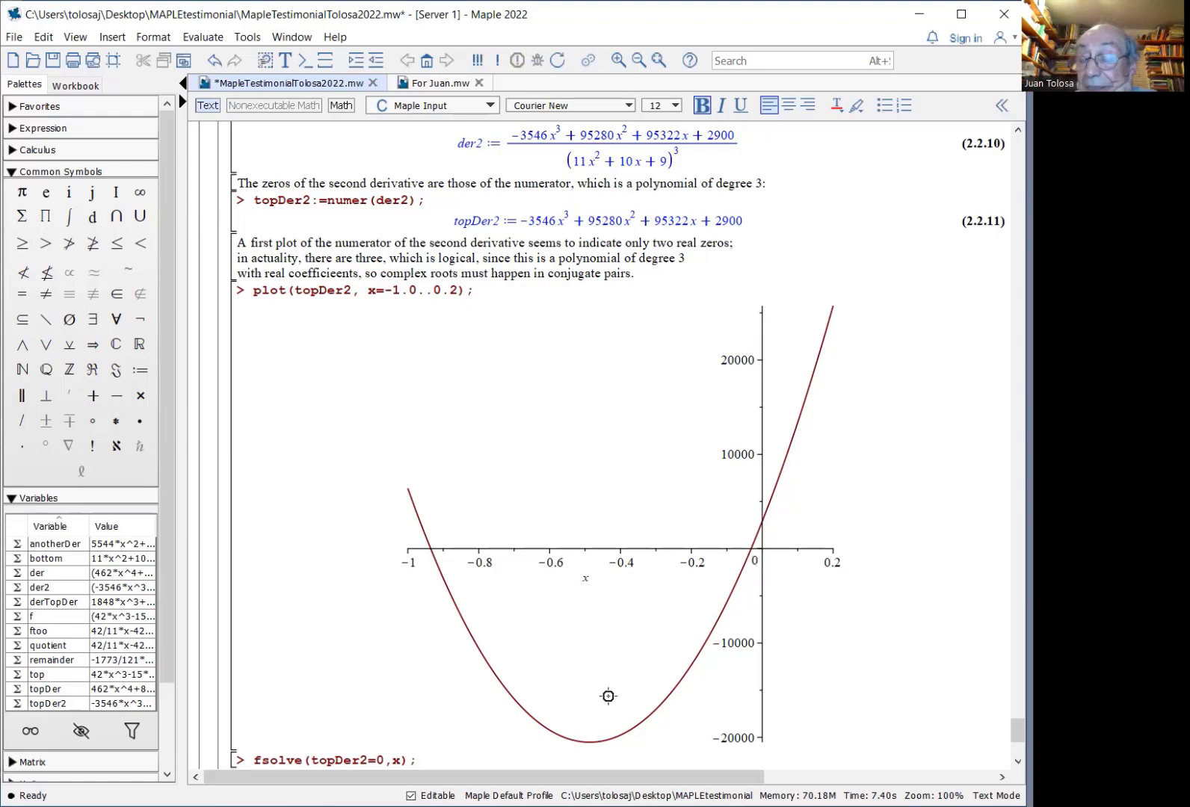
pyautogui.press('Return')
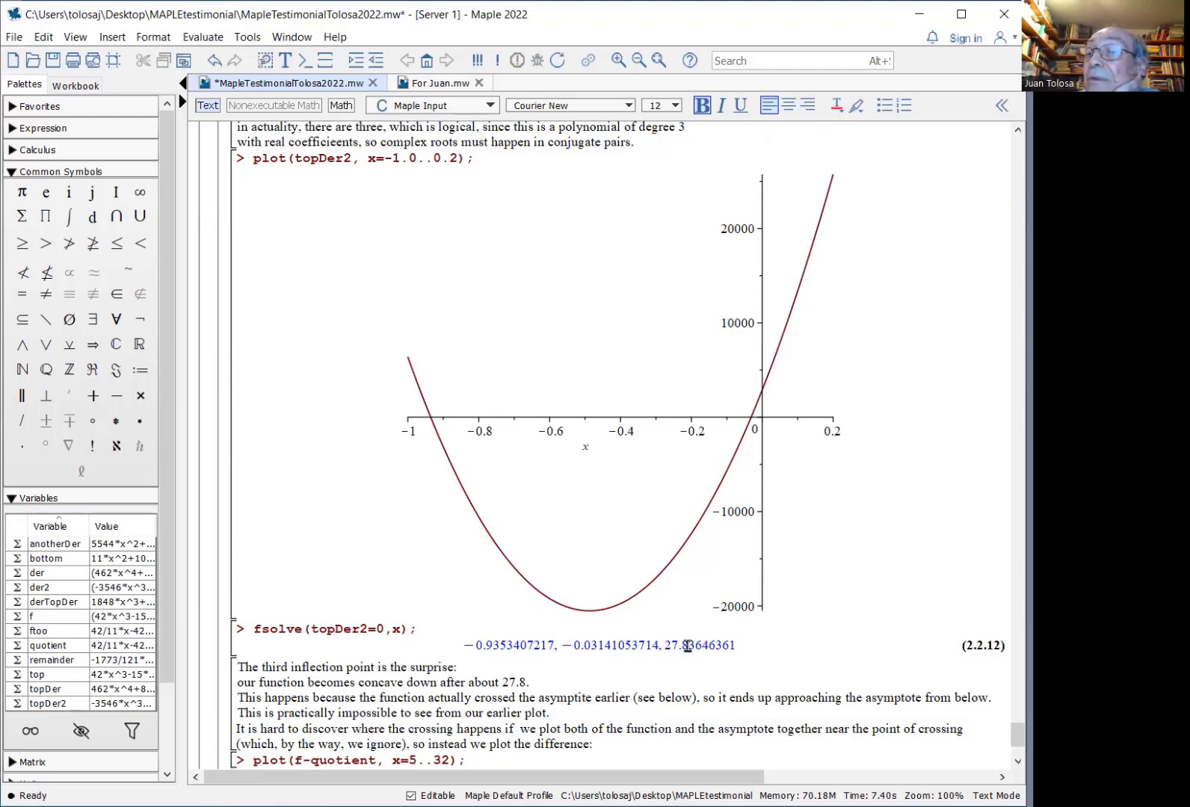
pyautogui.scroll(-1, 688, 656)
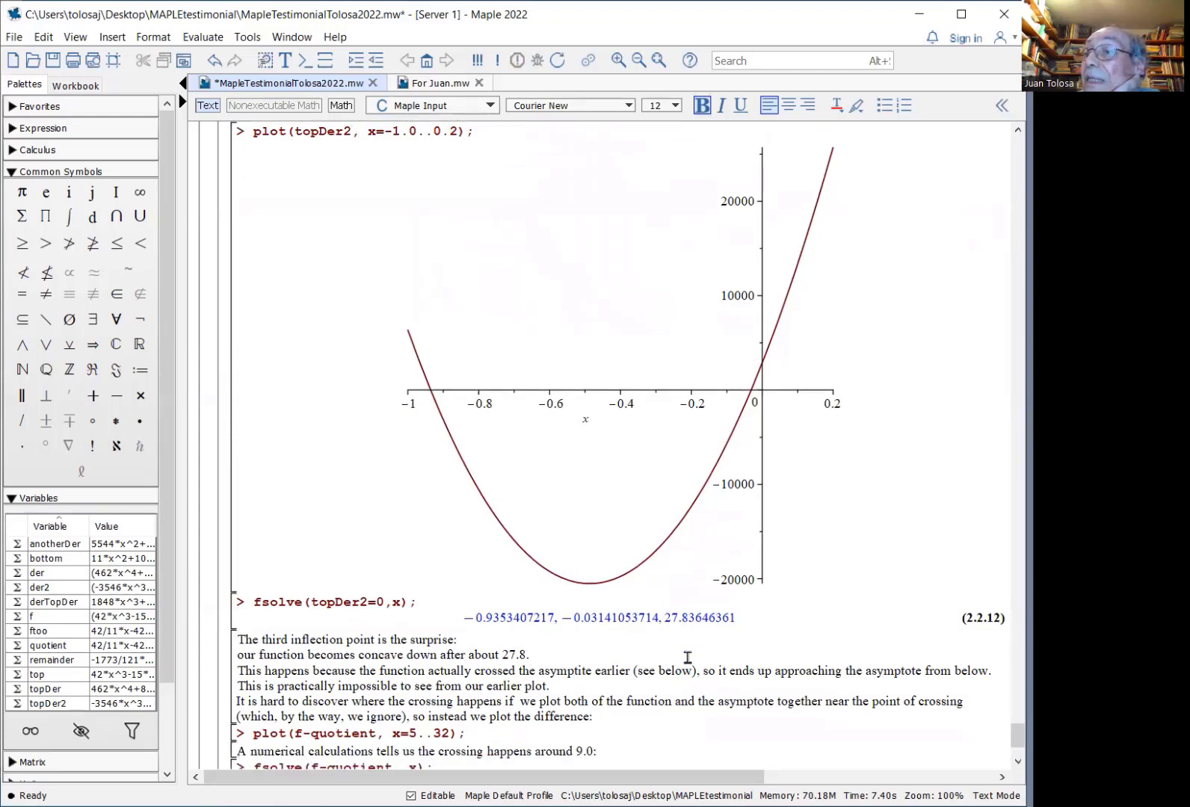
pyautogui.scroll(-1, 942, 646)
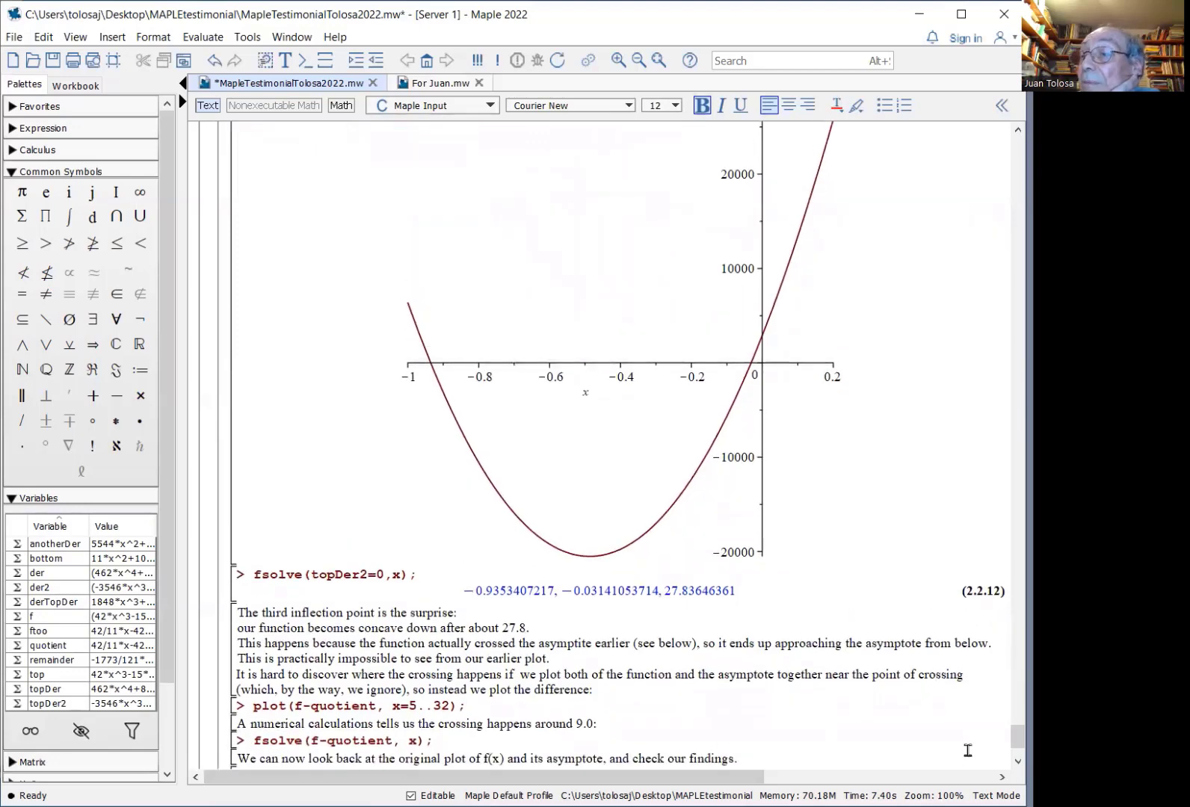
pyautogui.moveTo(1017, 737); pyautogui.dragTo(1017, 667)
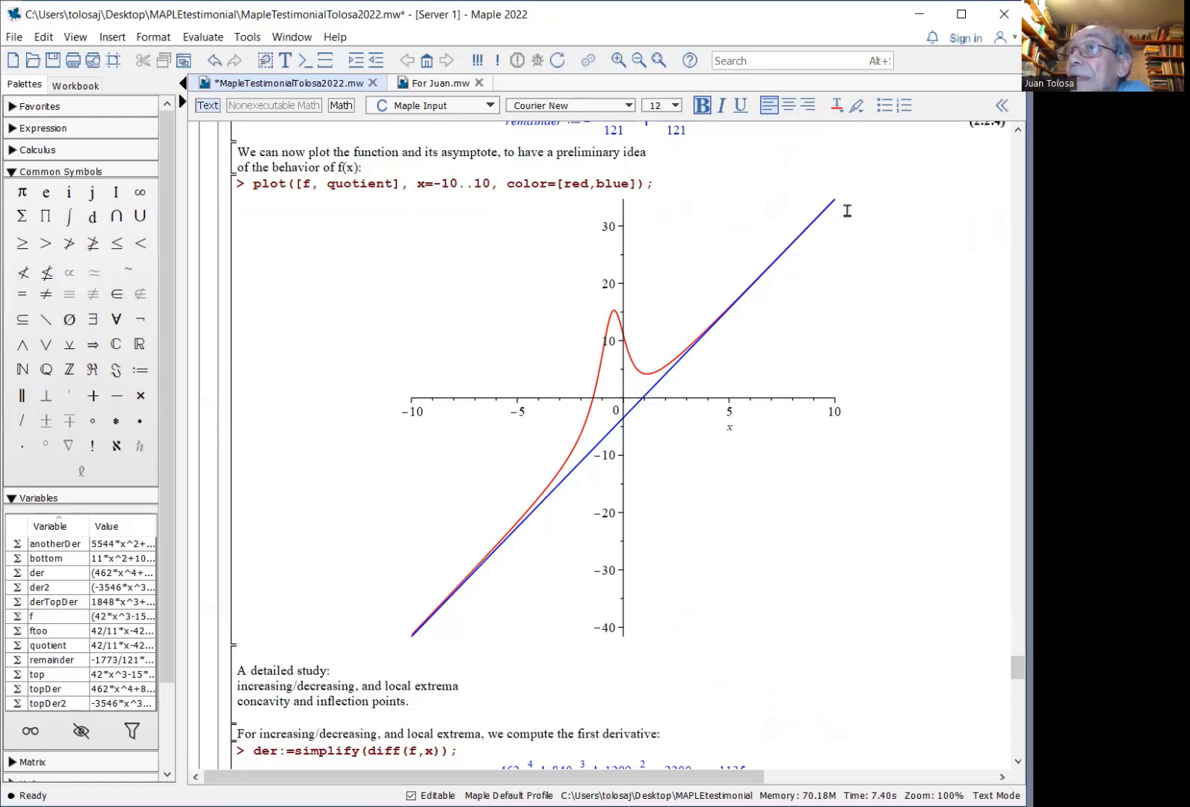
pyautogui.scroll(-1, 472, 298)
pyautogui.scroll(3, 406, 318)
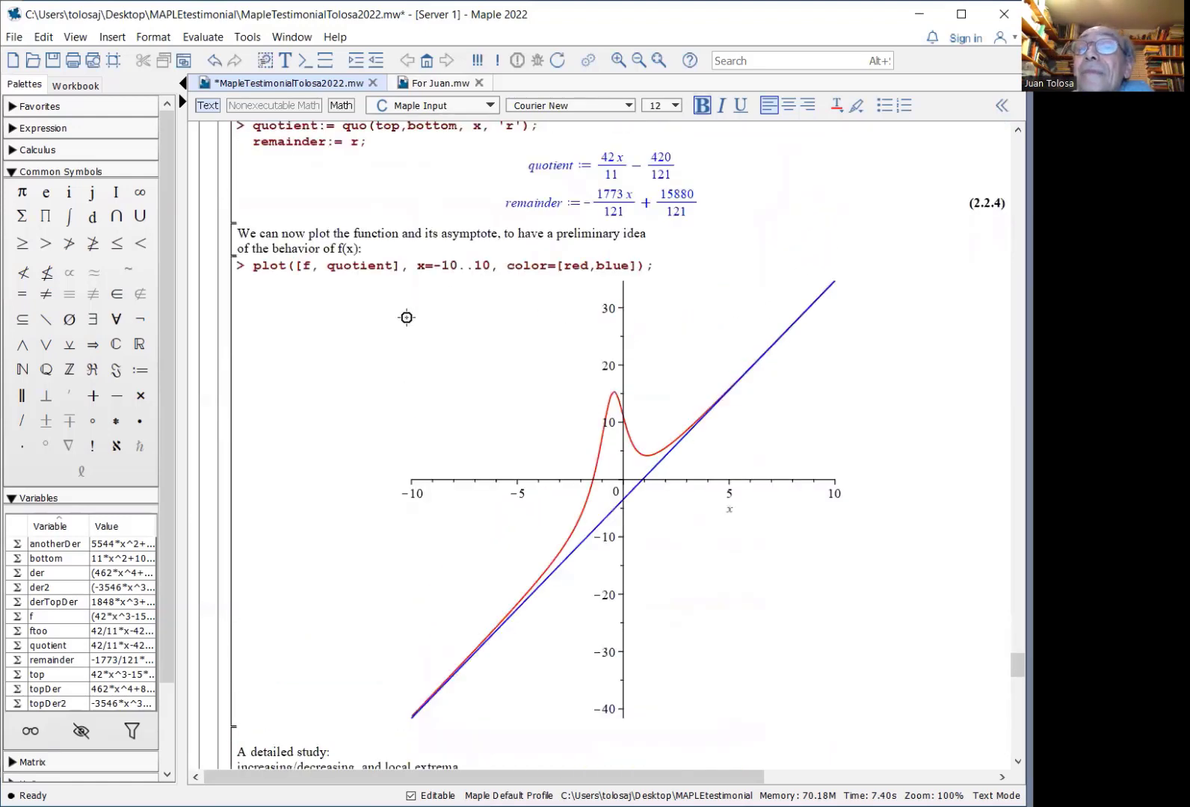
pyautogui.scroll(-8, 426, 371)
pyautogui.scroll(-10, 441, 381)
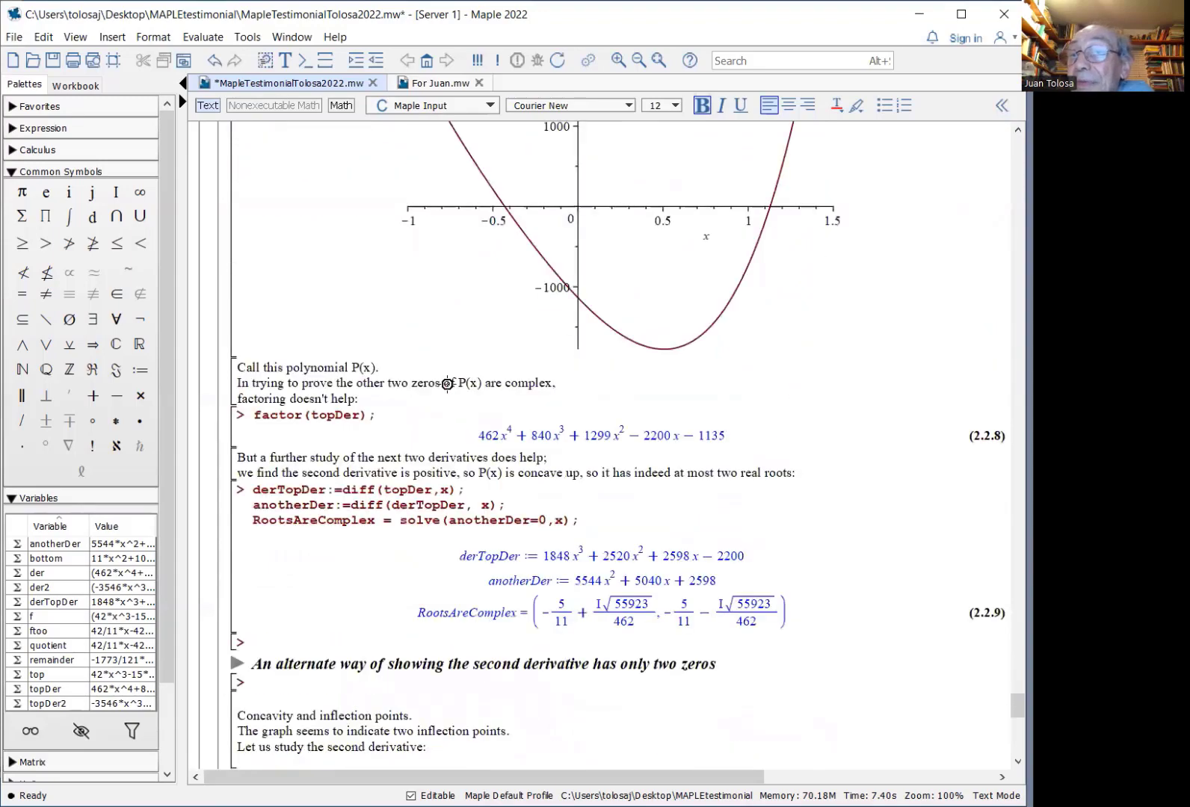
pyautogui.scroll(-12, 446, 384)
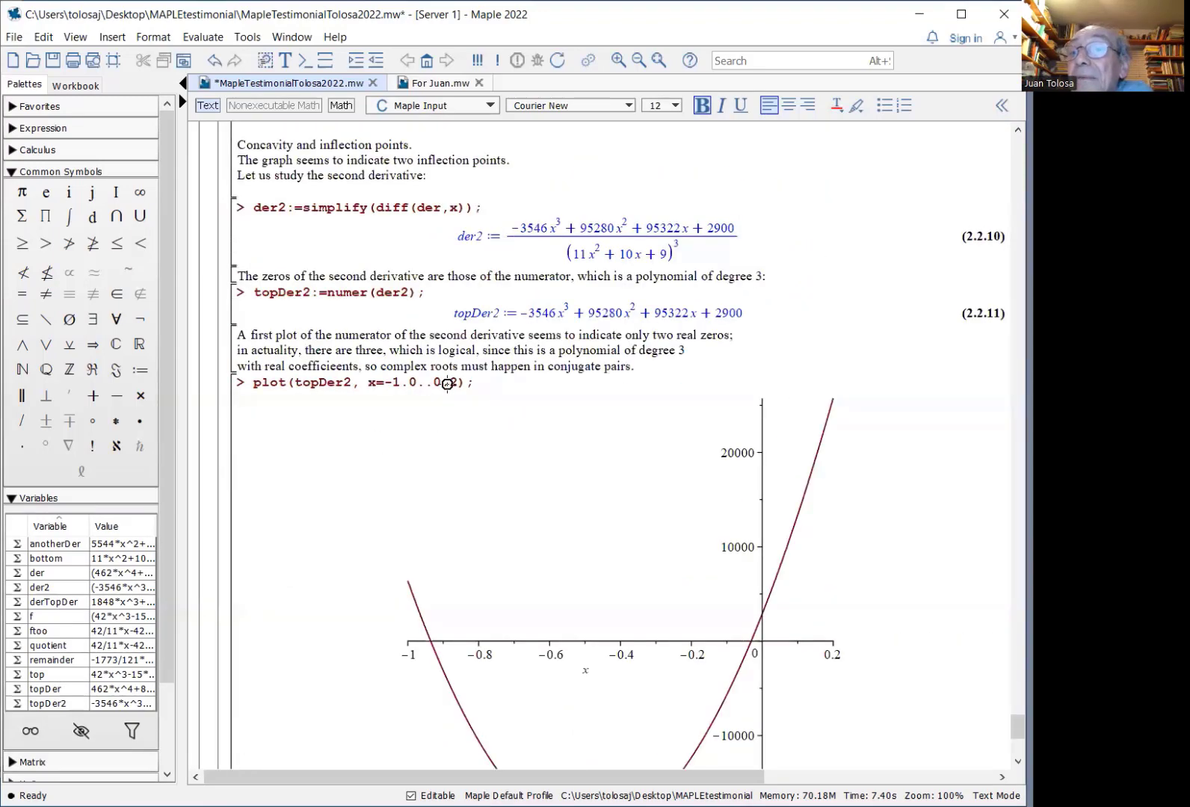
pyautogui.scroll(-6, 446, 384)
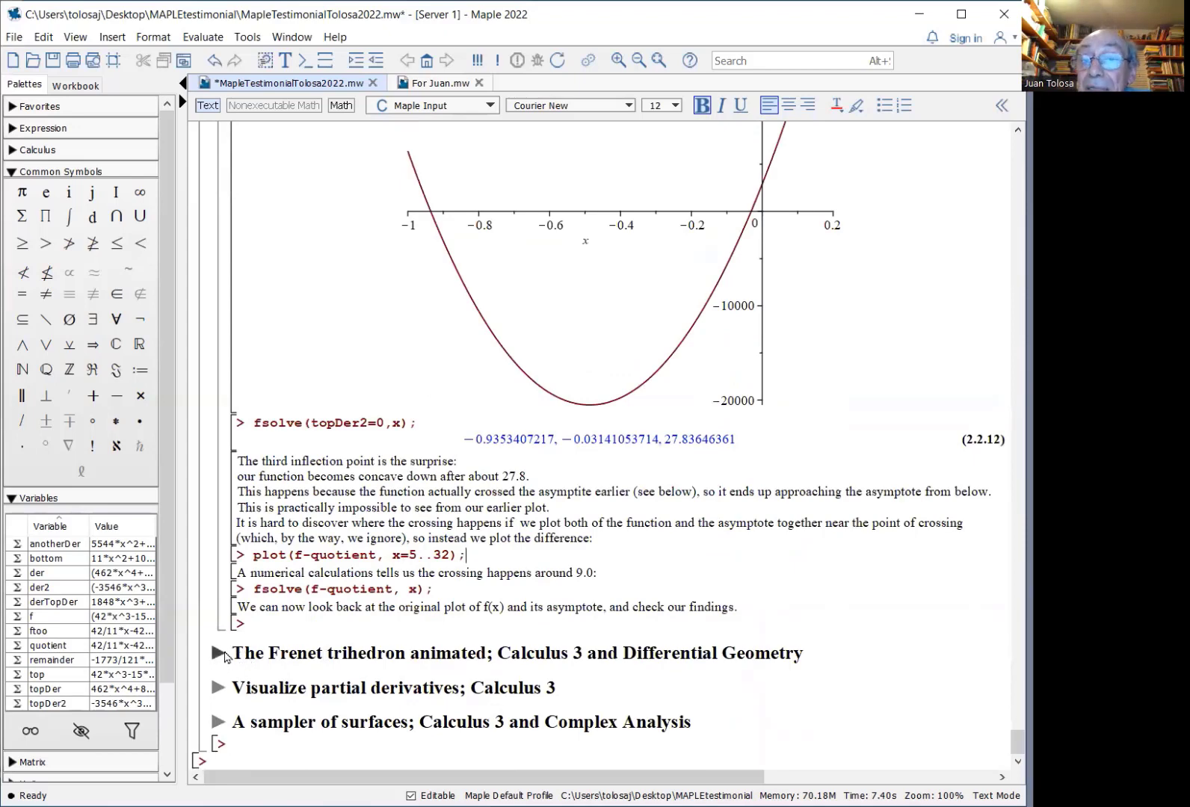
# Step: Expand the Frenet trihedron section and run the helix setup and the T, N, B vector computations
pyautogui.click(219, 652)
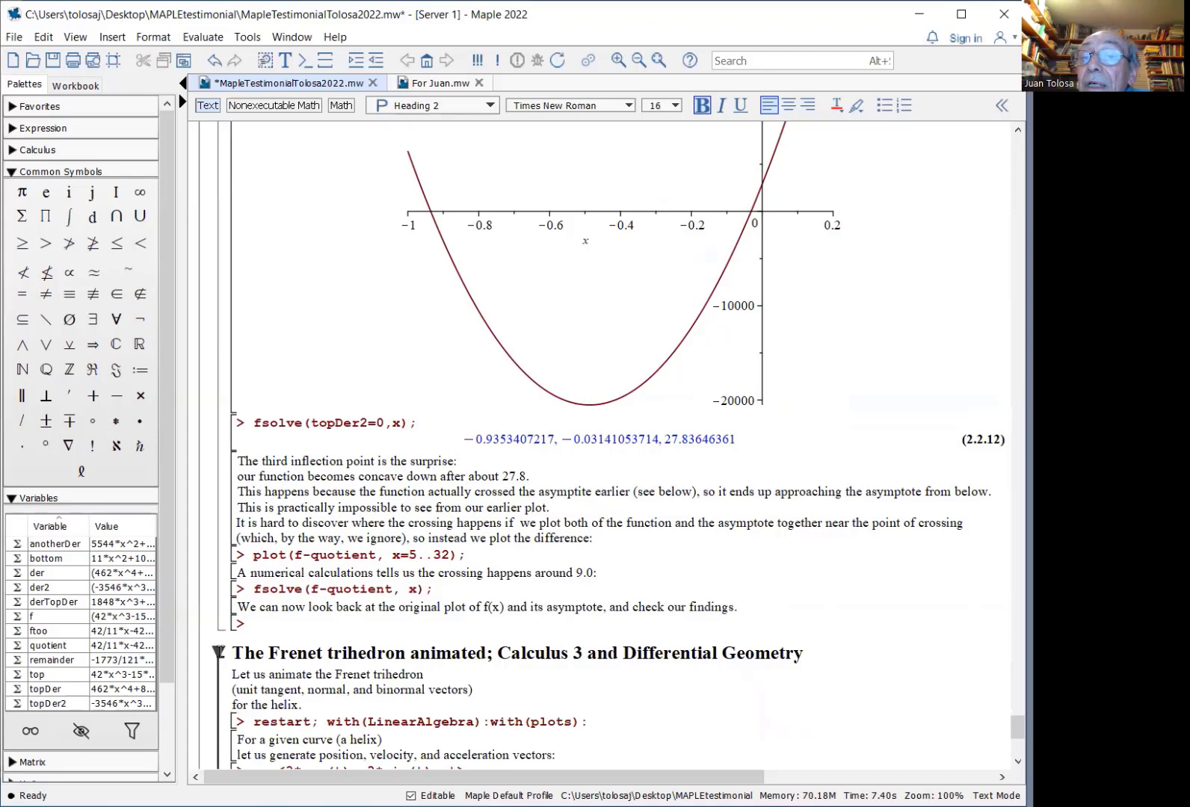
pyautogui.scroll(-5, 387, 604)
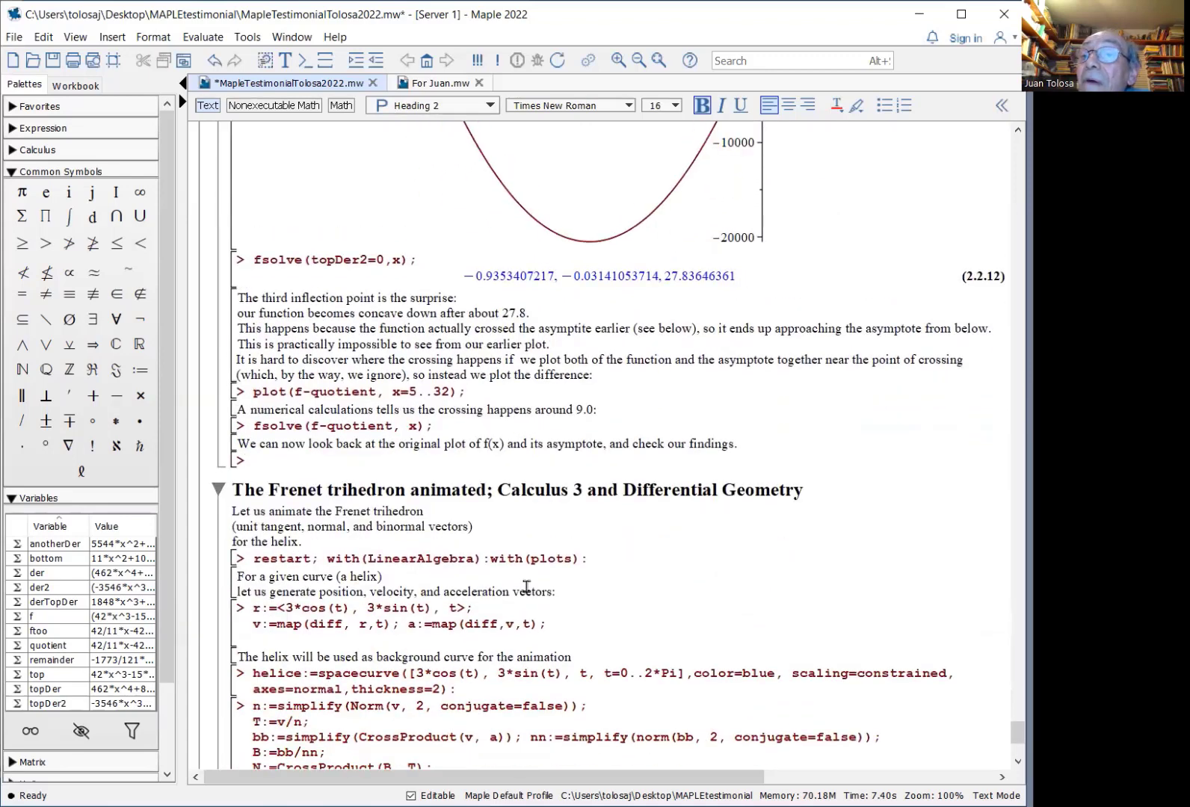
pyautogui.click(606, 554)
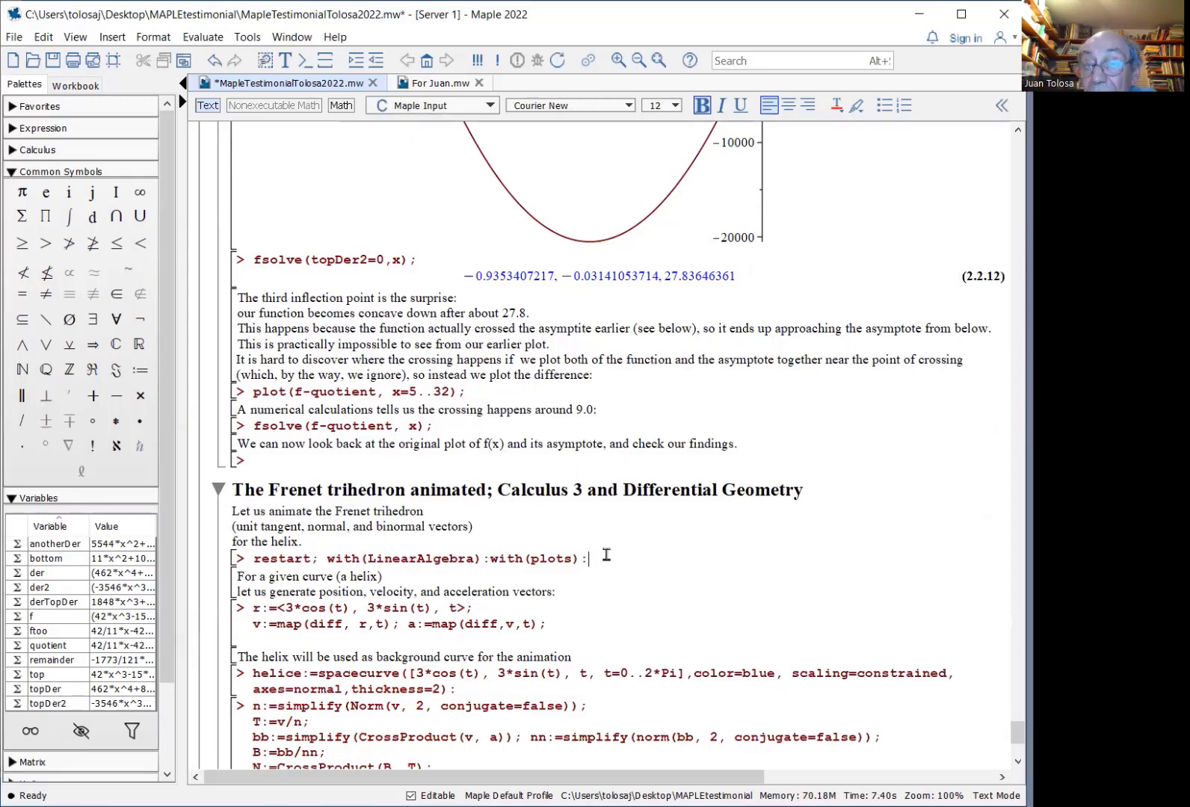
pyautogui.press('Return')
pyautogui.press('Return')
pyautogui.press('Return')
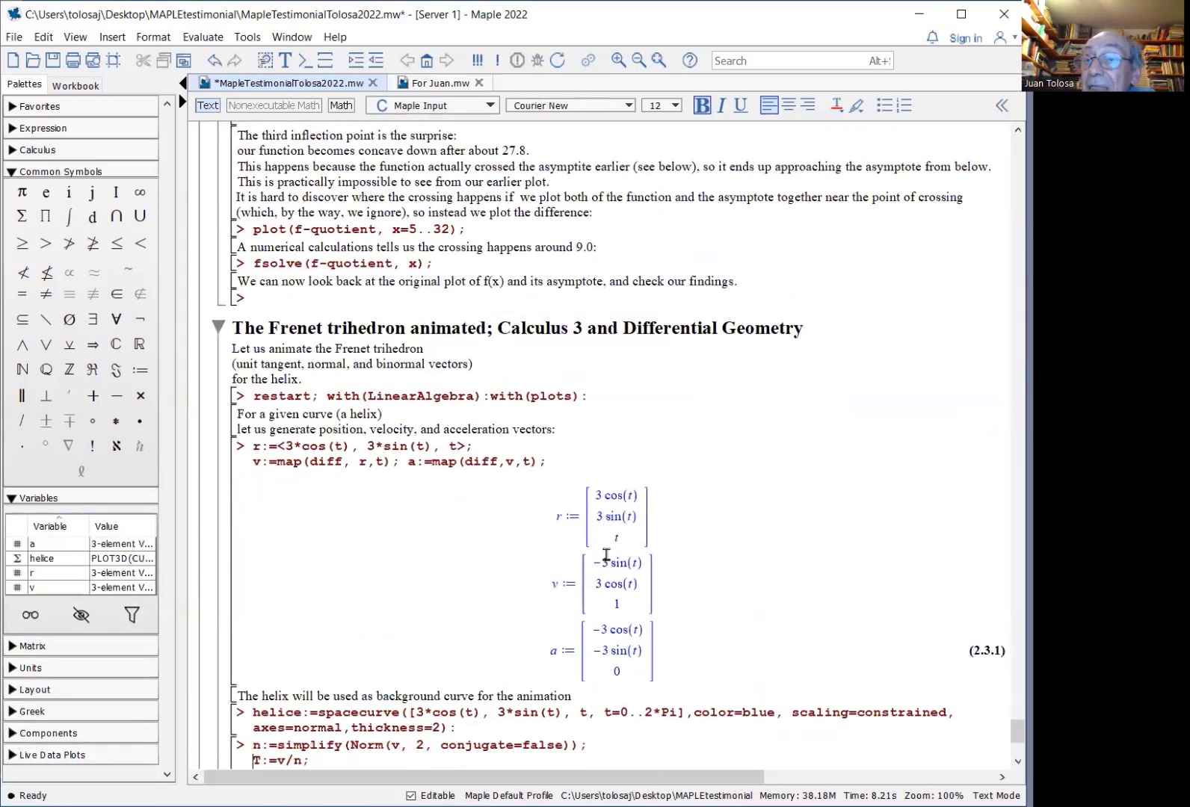
pyautogui.press('Return')
pyautogui.press('Return')
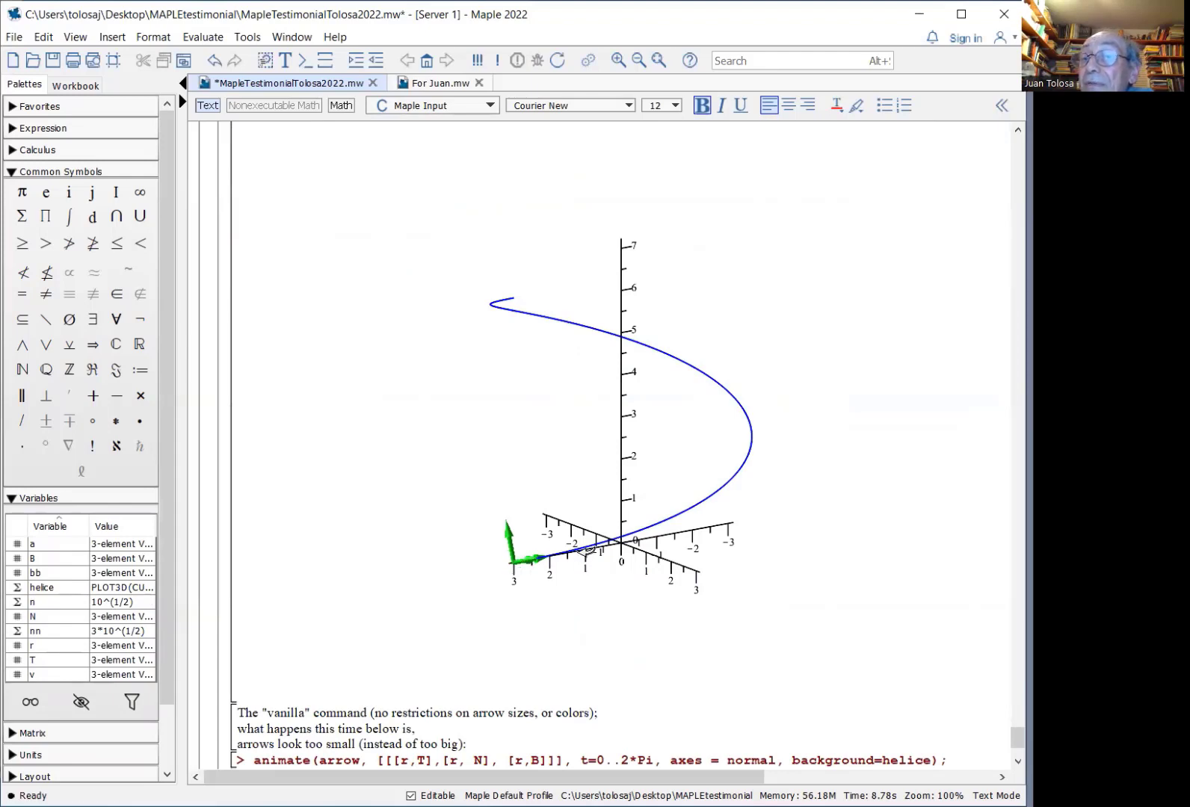
# Step: Play the Frenet trihedron animation, tilt the helix view, and replay it through all 25 frames
pyautogui.click(500, 469)
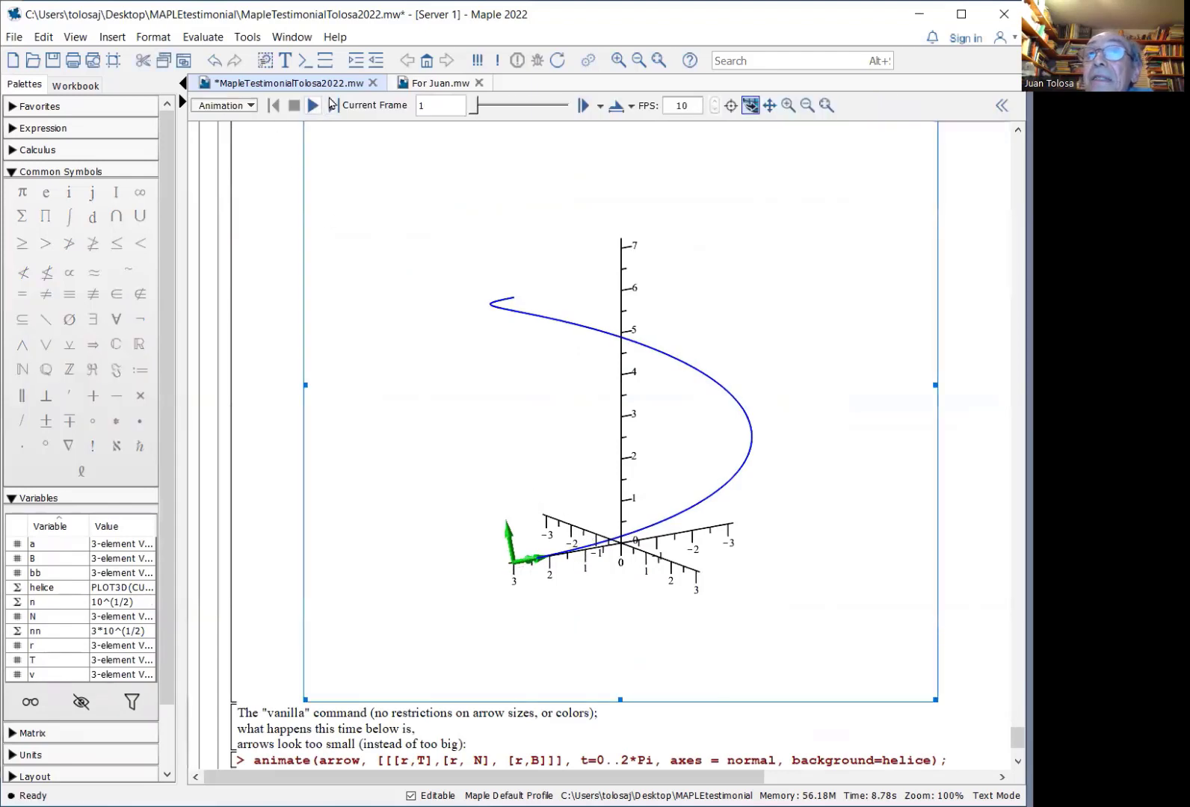
pyautogui.click(313, 108)
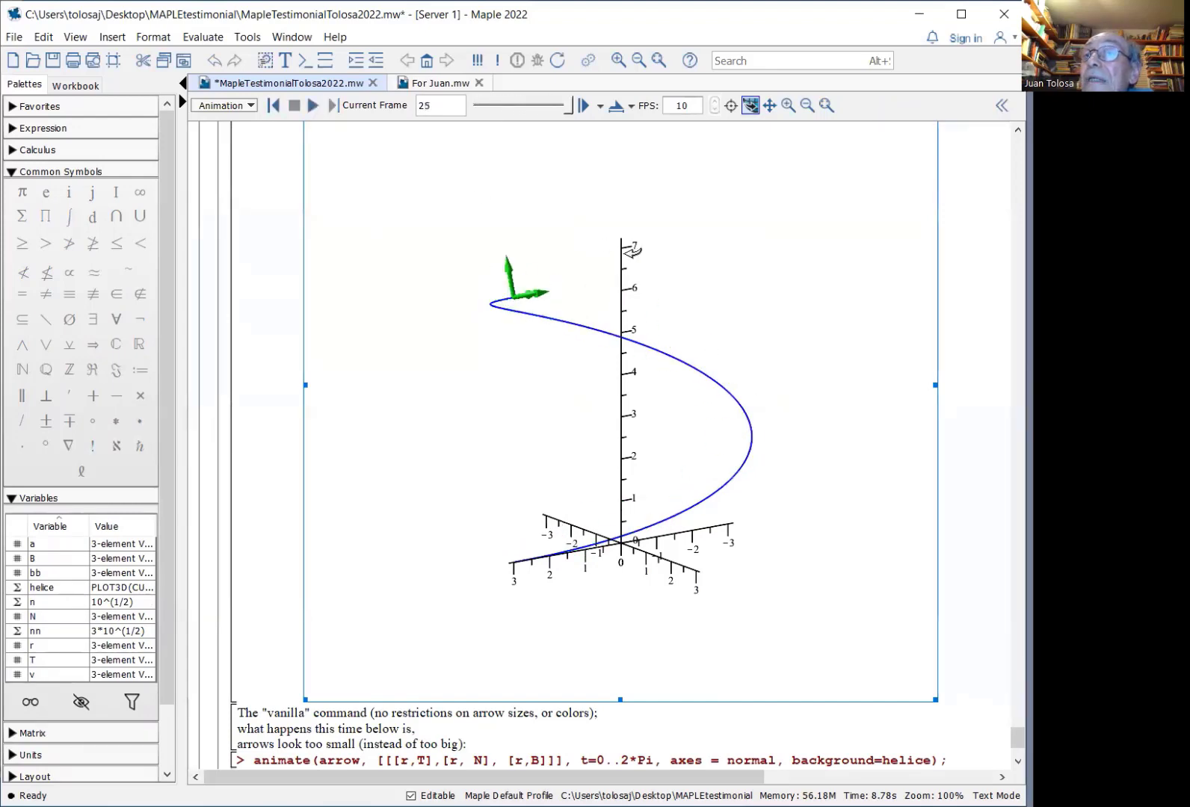
pyautogui.moveTo(635, 246); pyautogui.dragTo(378, 145)
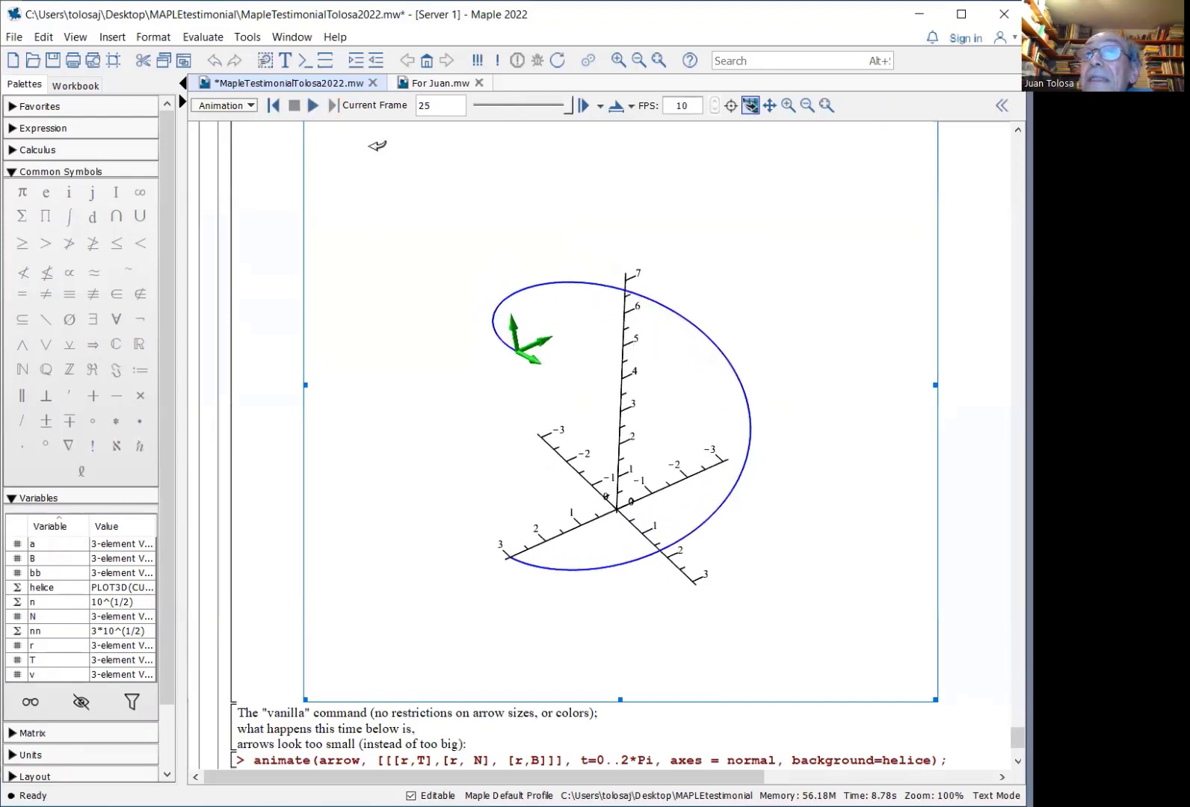
pyautogui.click(313, 108)
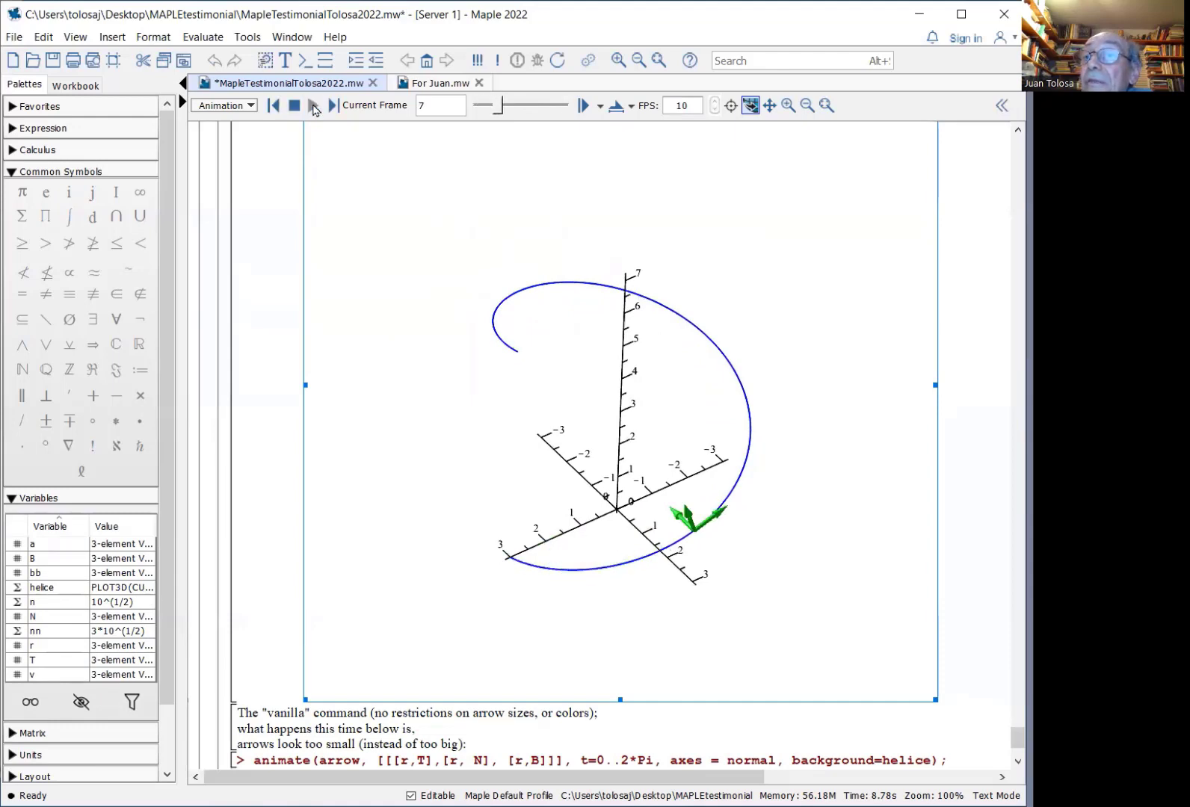
pyautogui.scroll(-5, 323, 342)
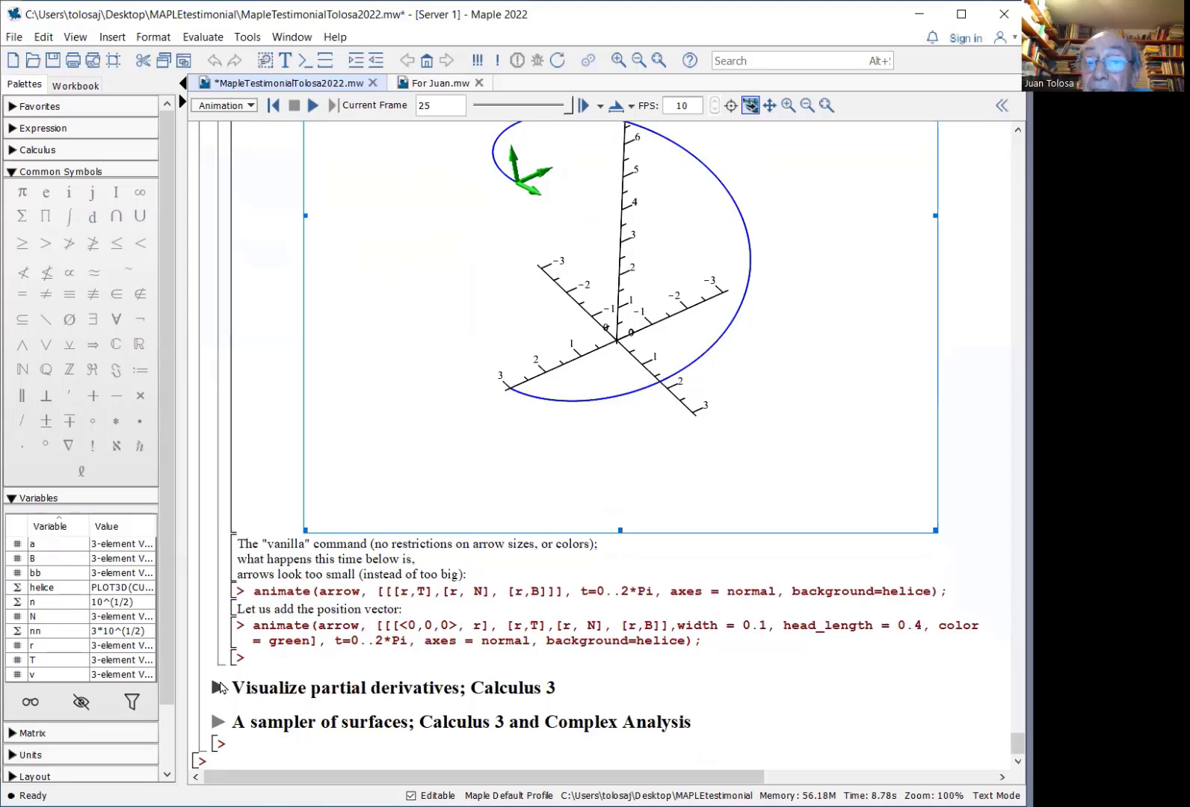
# Step: Expand 'Visualize partial derivatives', define the saddle surface and point, and plot its x-direction section
pyautogui.click(219, 687)
pyautogui.scroll(-3, 311, 693)
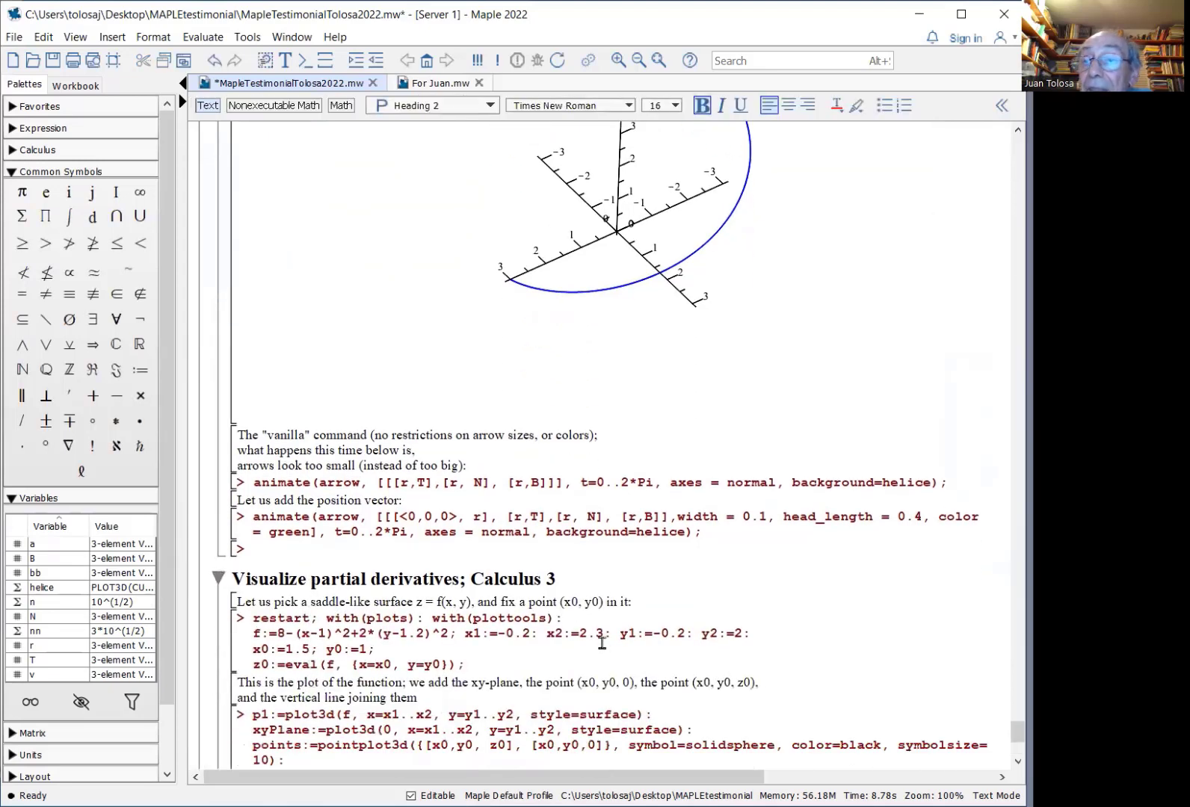
pyautogui.click(600, 618)
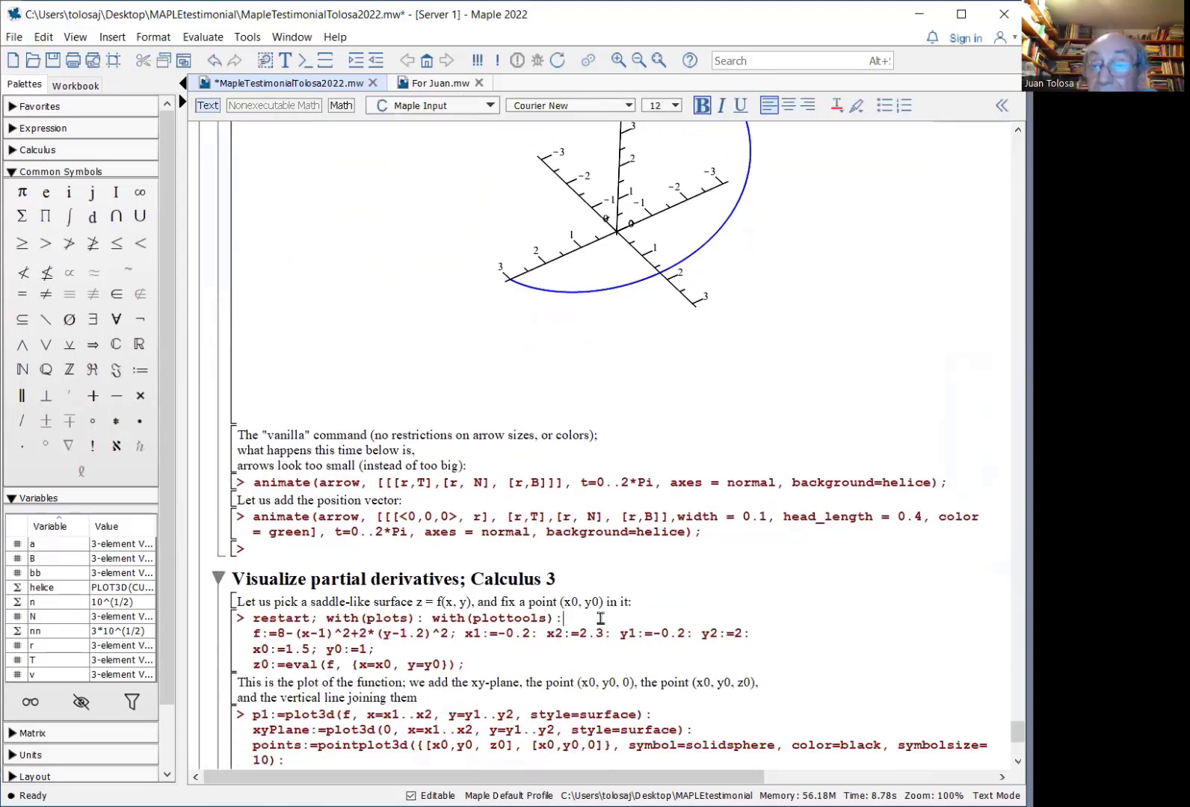
pyautogui.press('Return')
pyautogui.press('Return')
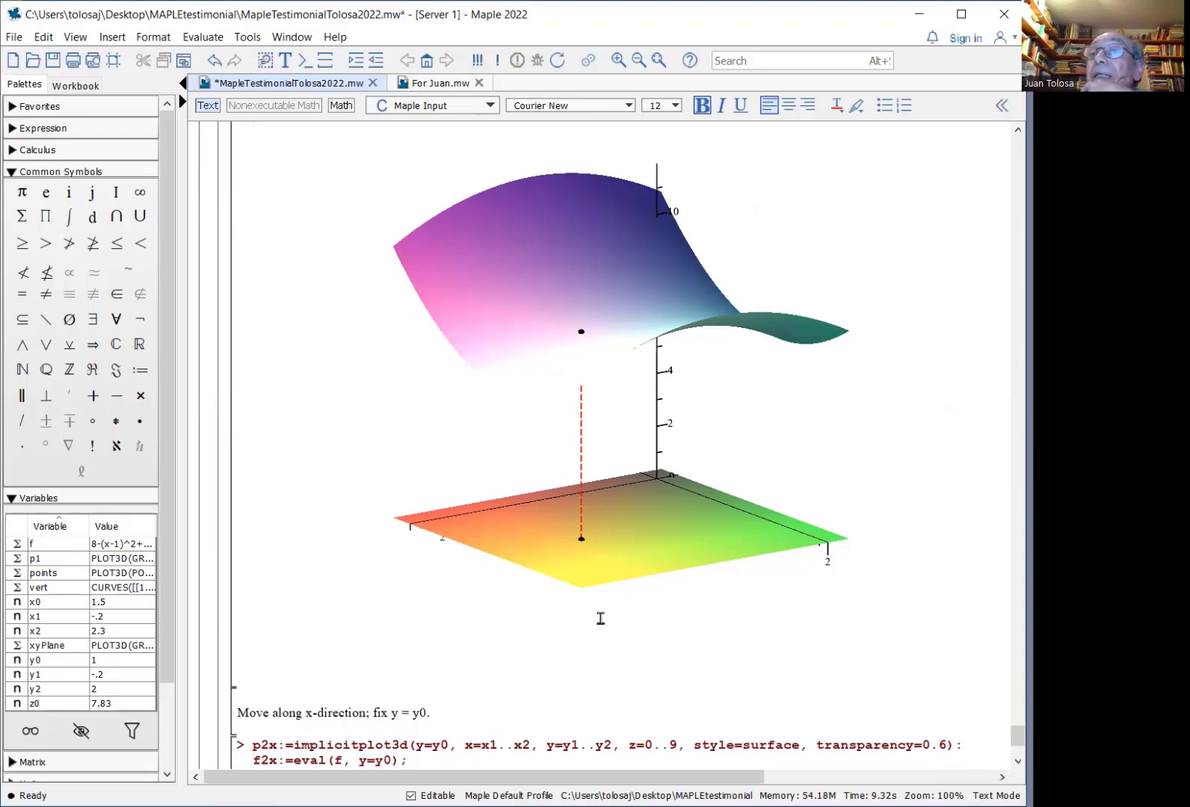
pyautogui.press('Return')
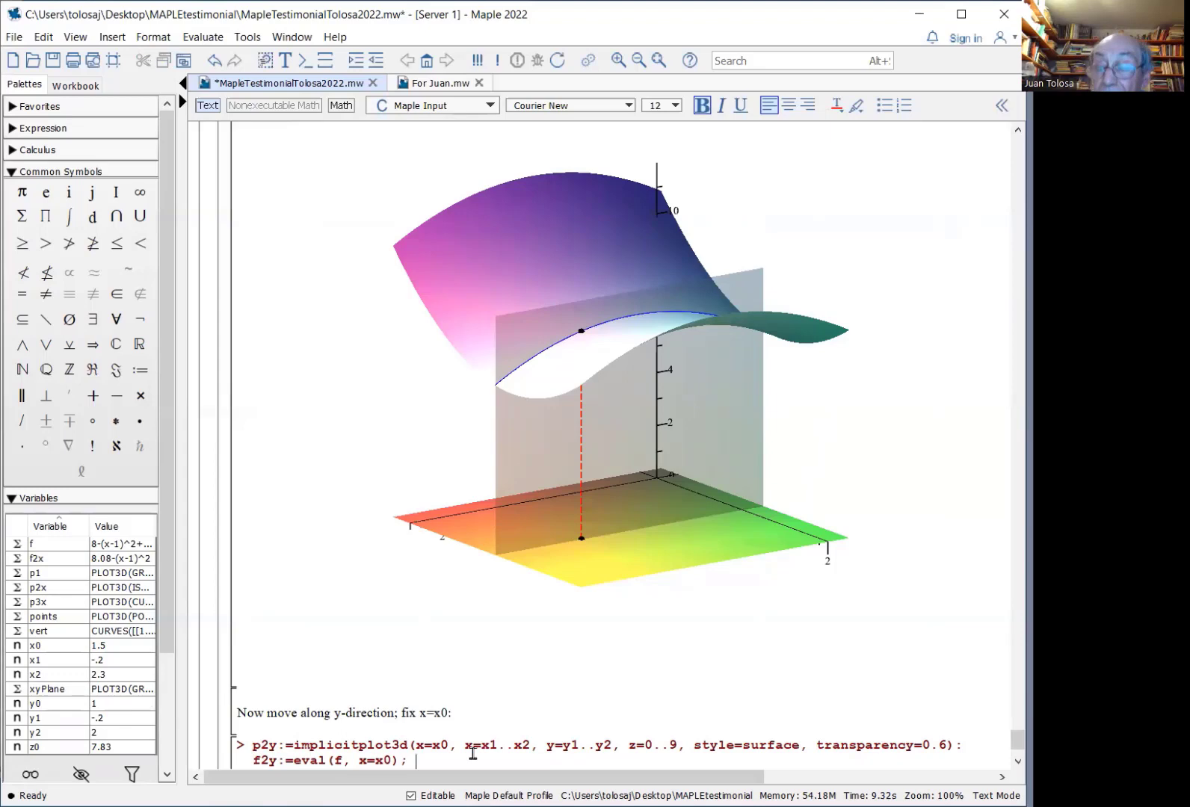
# Step: Compute the y-direction section p2y, display it with the x-section on the surface, and rotate the plot
pyautogui.press('Return')
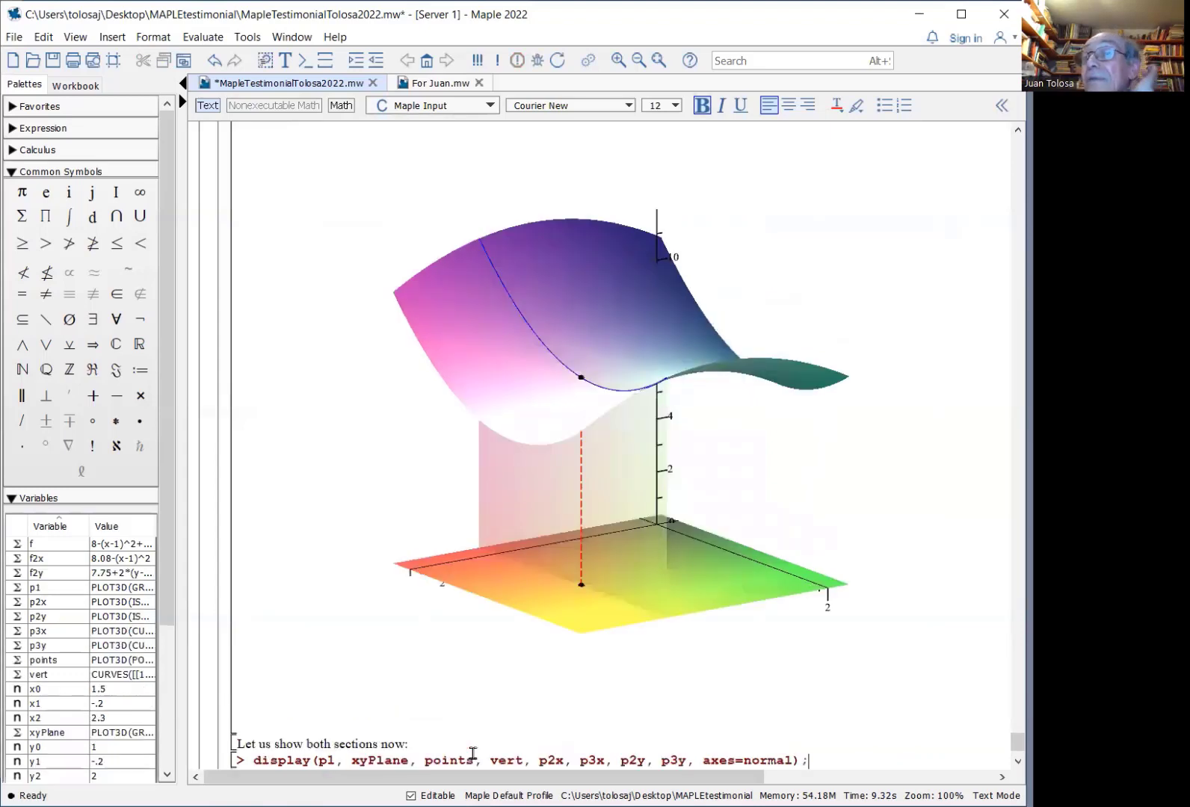
pyautogui.press('Return')
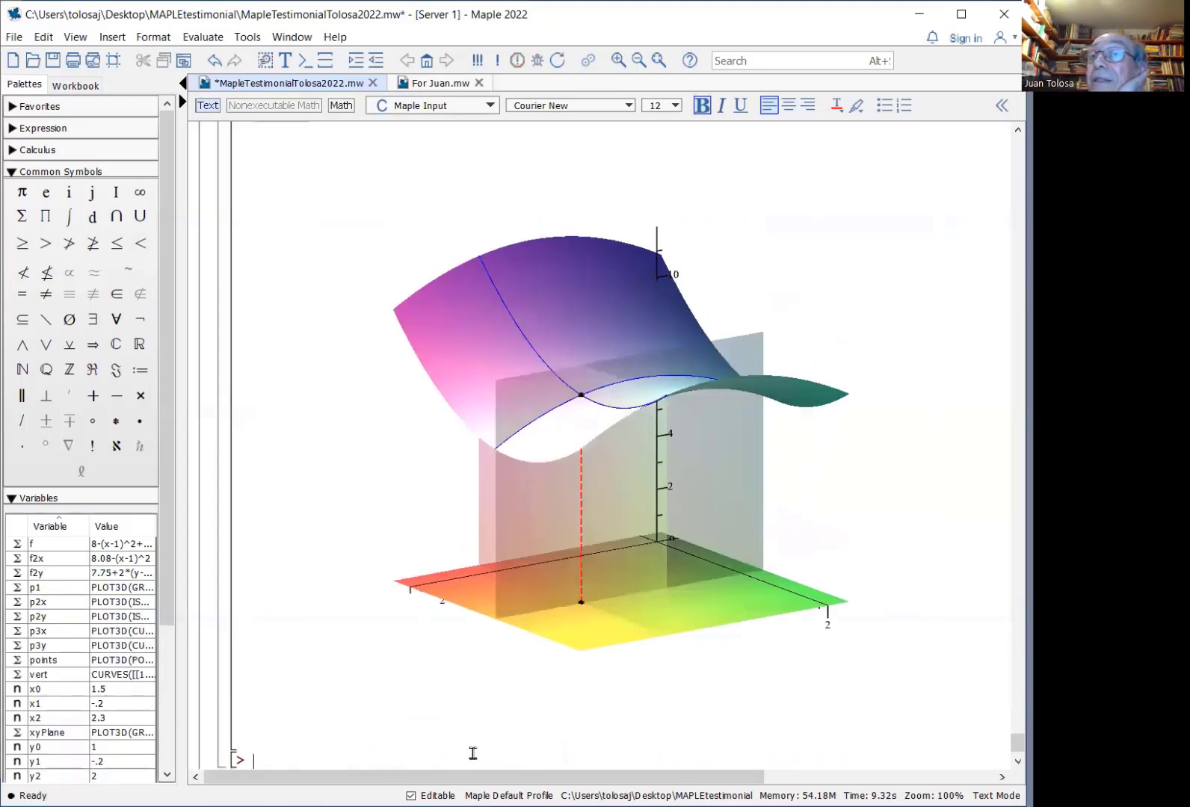
pyautogui.scroll(1, 626, 596)
pyautogui.click(626, 596)
pyautogui.moveTo(627, 596); pyautogui.dragTo(644, 577)
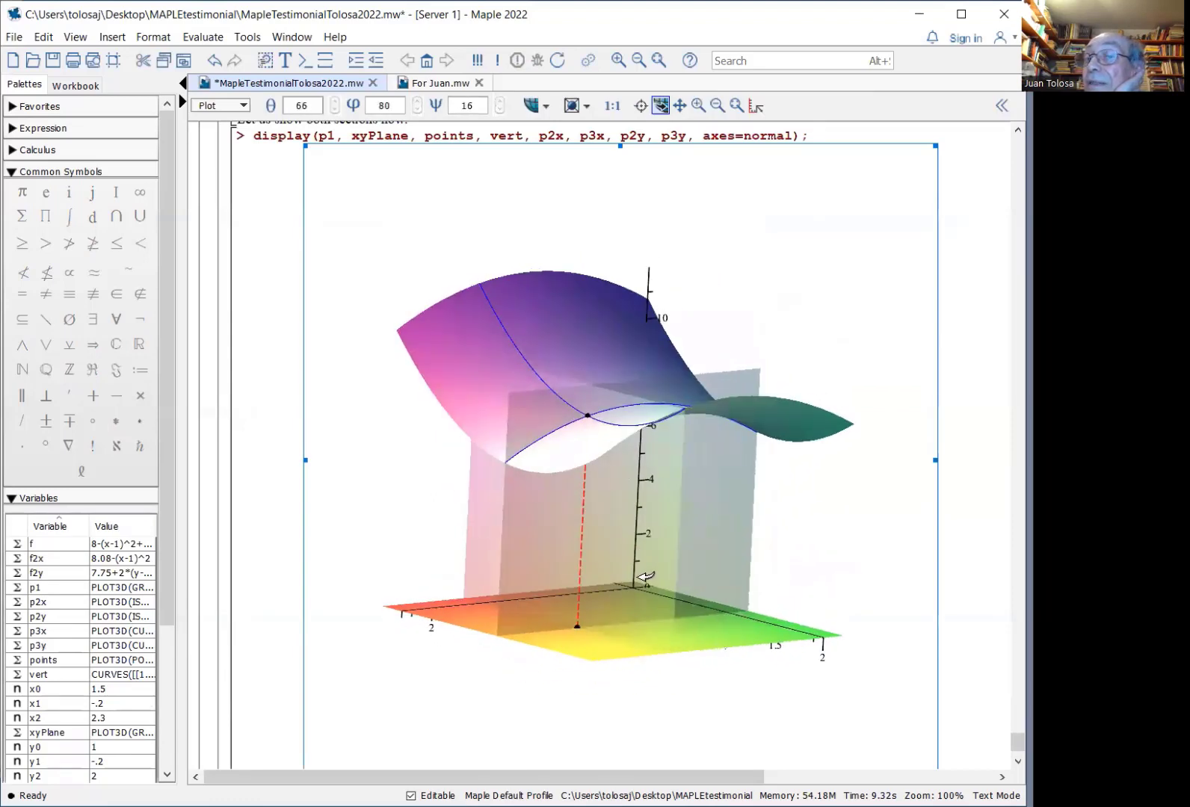
pyautogui.scroll(-3, 549, 642)
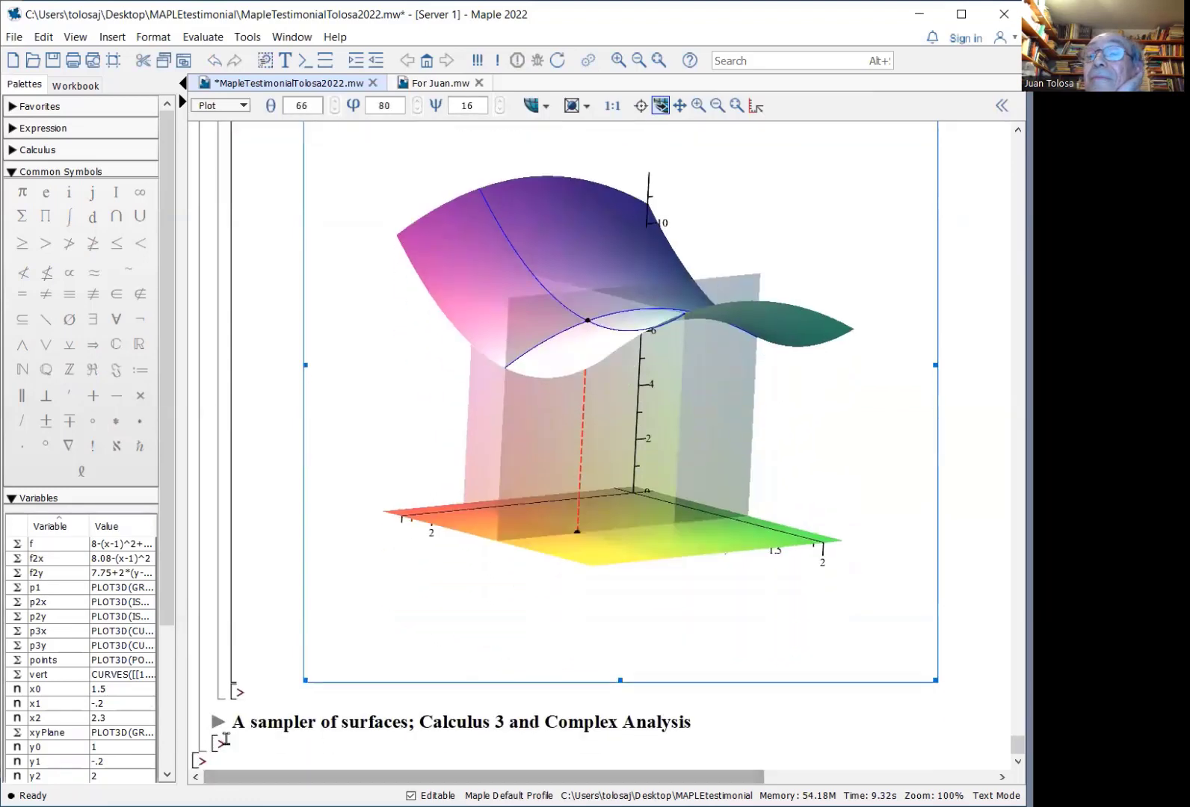
# Step: Expand 'A sampler of surfaces' to list cylinders, monkey saddle, two tori and the Möbius strip
pyautogui.click(219, 722)
pyautogui.scroll(-3, 219, 720)
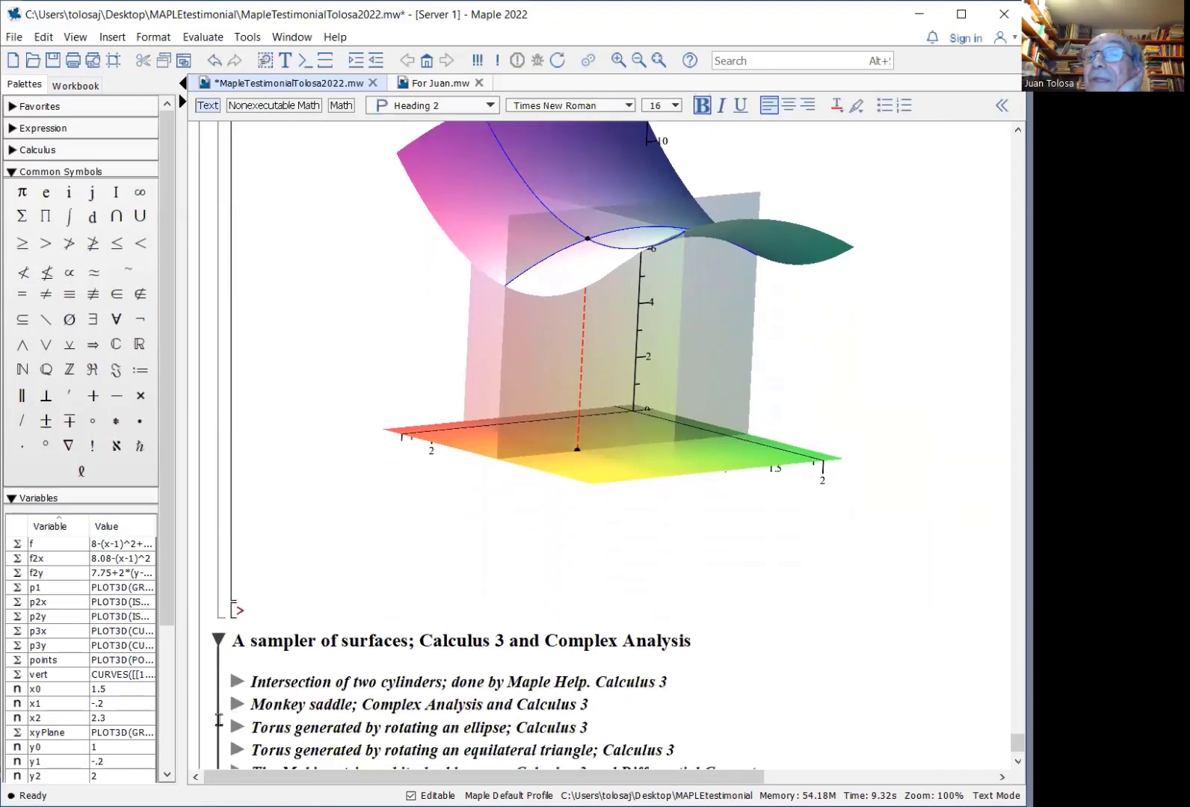
pyautogui.scroll(-2, 219, 720)
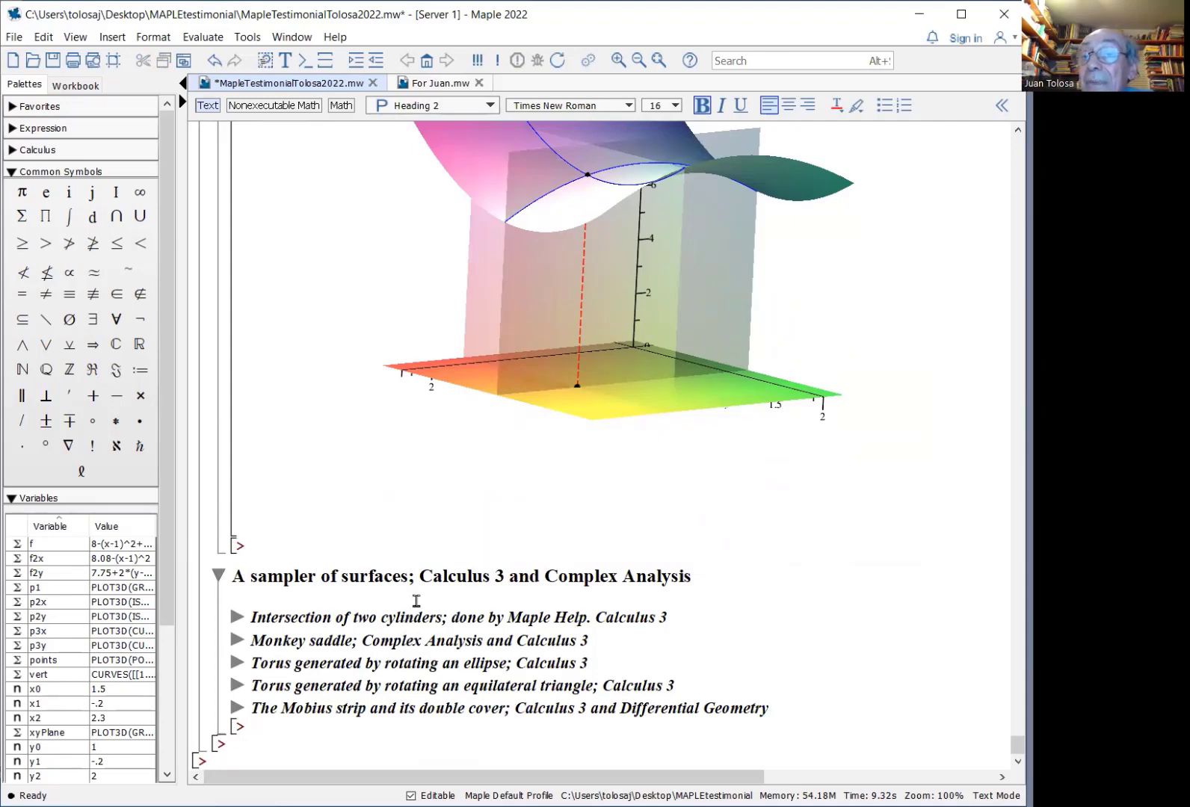
# Step: In For Juan.mw, rotate the intersecting-cylinders plot twice, then go back to MapleTestimonialTolosa2022.mw
pyautogui.click(442, 84)
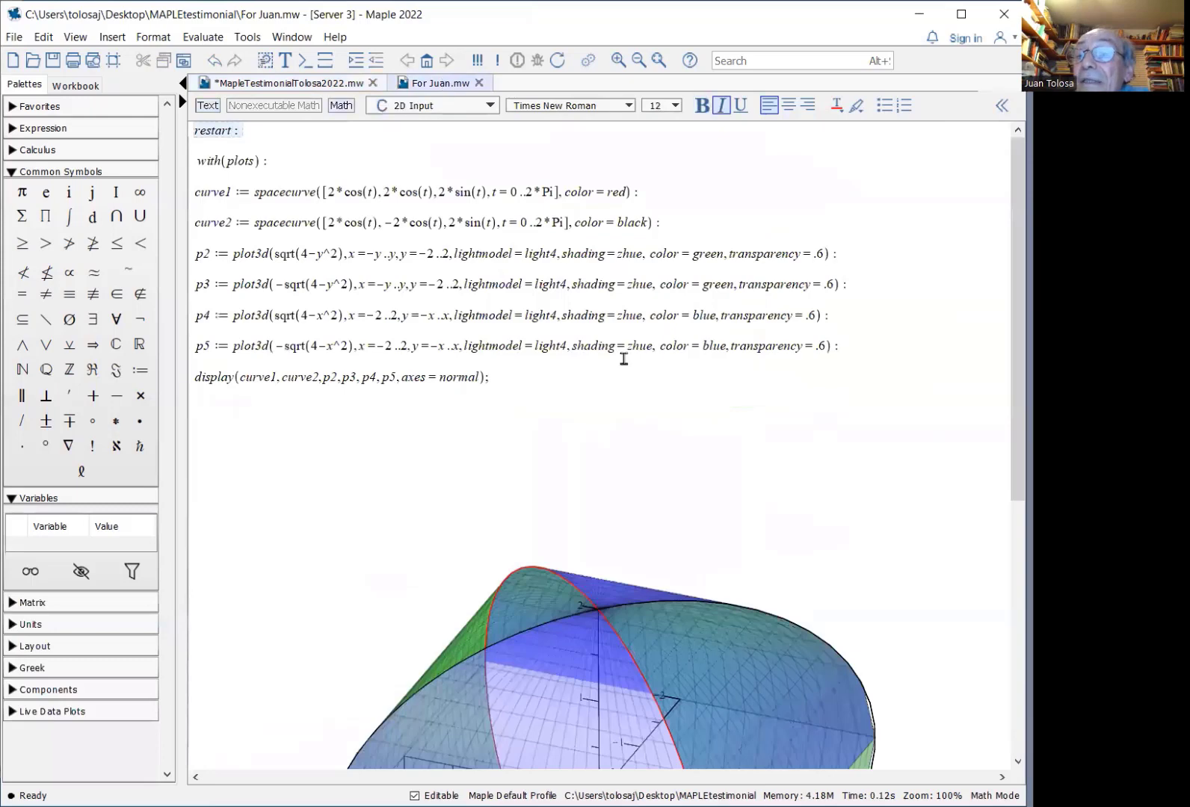
pyautogui.scroll(-6, 623, 359)
pyautogui.scroll(-3, 625, 359)
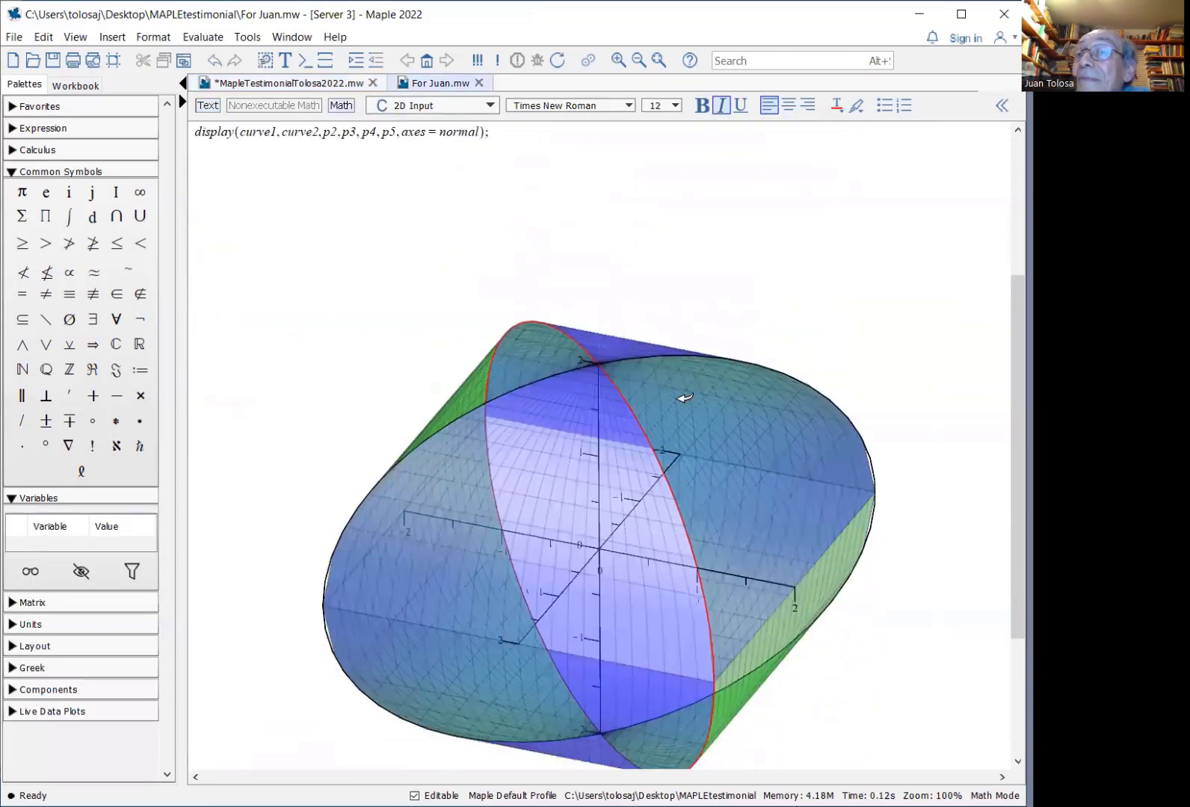
pyautogui.moveTo(667, 393)
pyautogui.mouseDown()
pyautogui.moveTo(671, 338)
pyautogui.moveTo(661, 391)
pyautogui.moveTo(685, 472)
pyautogui.moveTo(681, 585)
pyautogui.moveTo(673, 310)
pyautogui.moveTo(726, 328)
pyautogui.moveTo(746, 319)
pyautogui.moveTo(656, 323)
pyautogui.moveTo(604, 393)
pyautogui.moveTo(599, 491)
pyautogui.moveTo(671, 411)
pyautogui.mouseUp()
pyautogui.moveTo(695, 350); pyautogui.dragTo(699, 348)
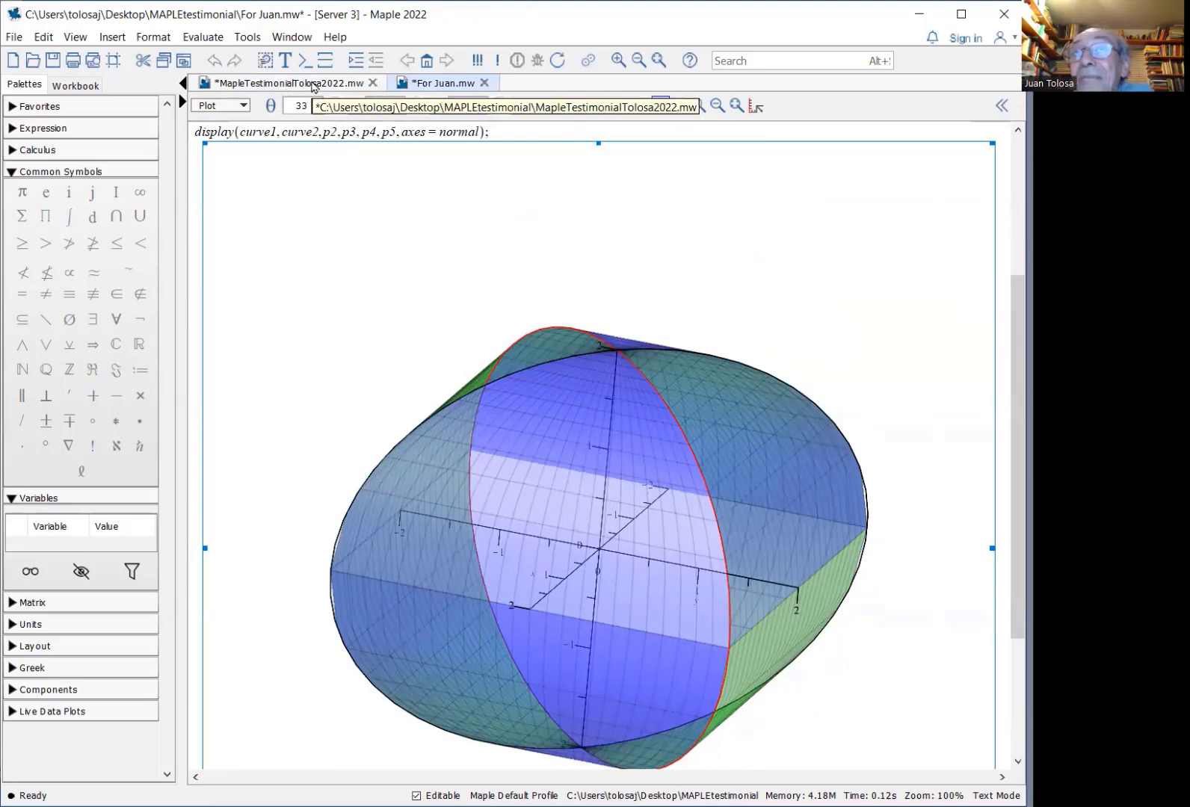
pyautogui.click(313, 85)
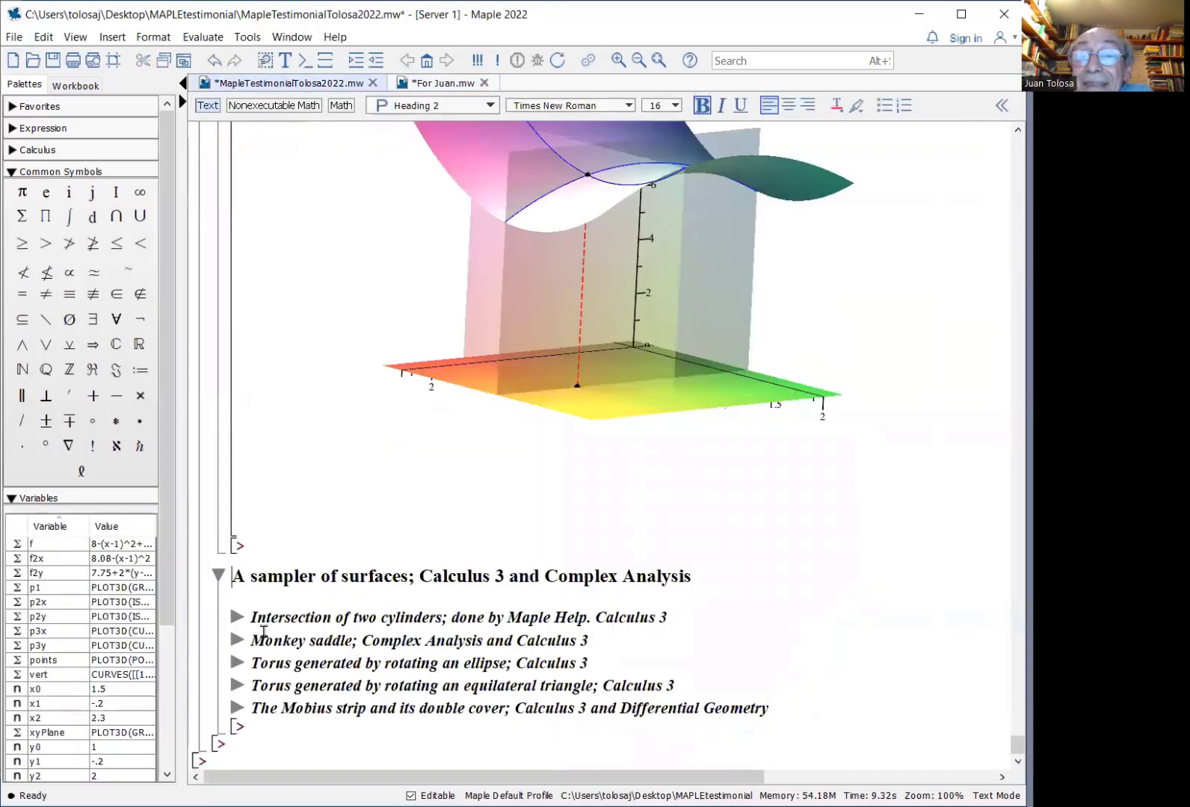
# Step: Expand 'Monkey saddle', plot u := x^3 − 3xy^2 as a 3-D surface, and rotate it
pyautogui.click(238, 640)
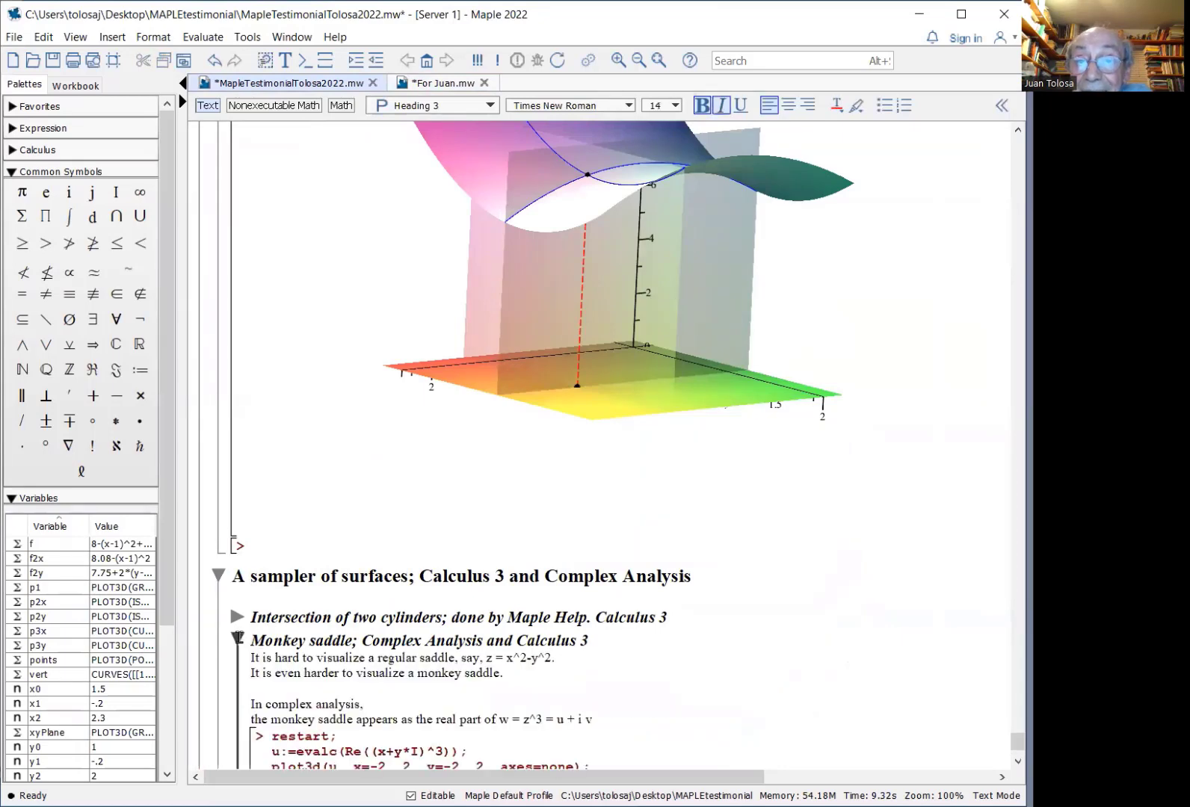
pyautogui.scroll(-3, 276, 651)
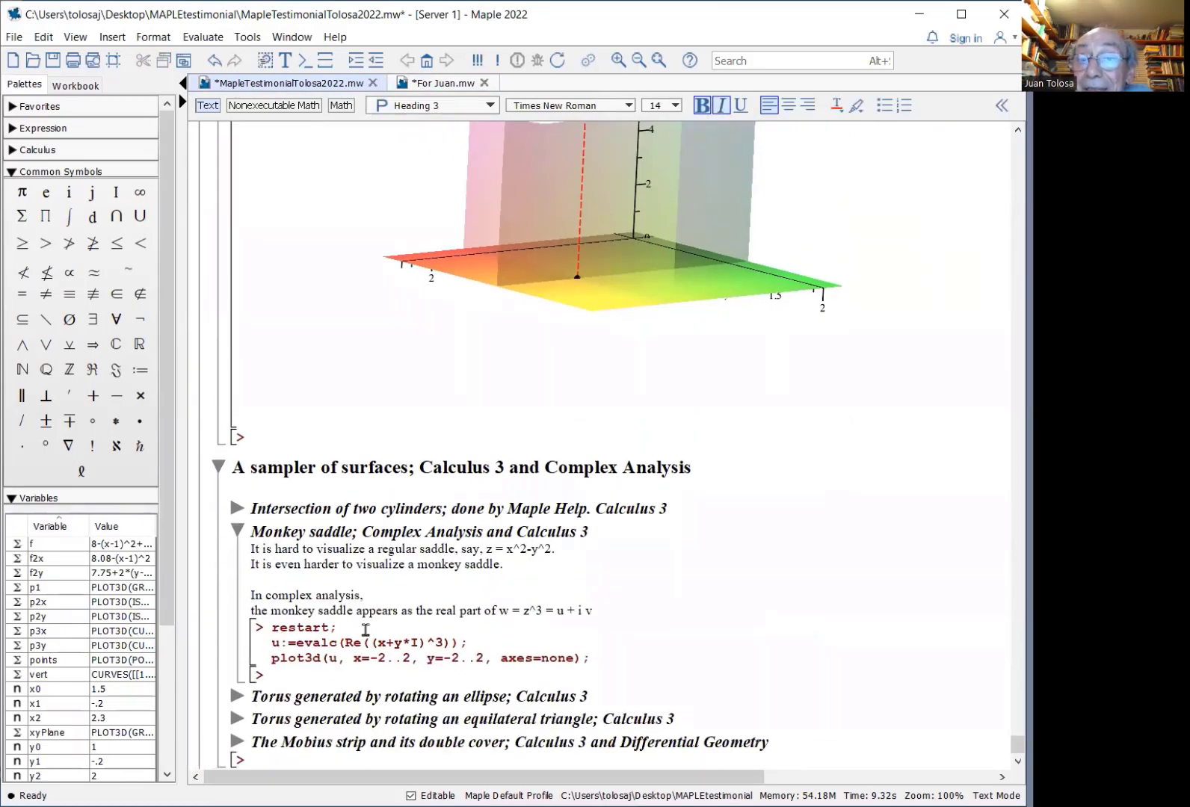
pyautogui.click(366, 630)
pyautogui.press('Return')
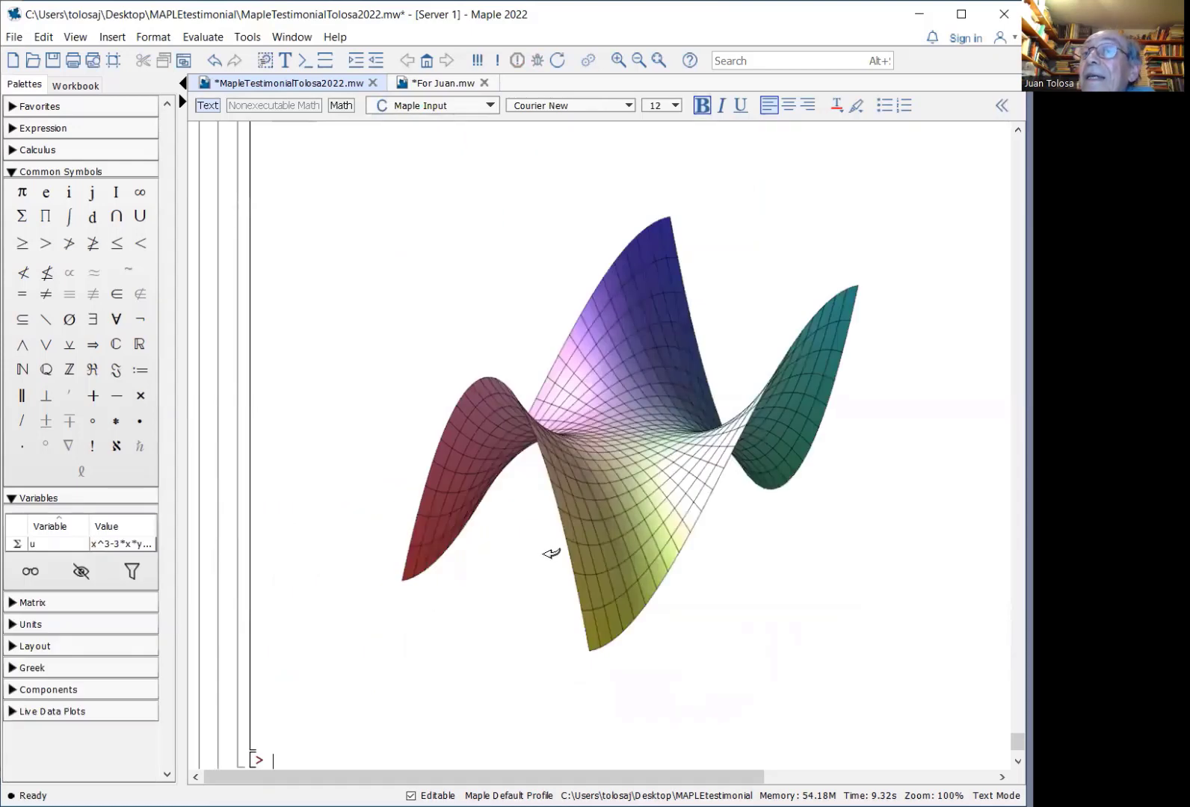
pyautogui.click(638, 542)
pyautogui.moveTo(638, 542); pyautogui.dragTo(494, 446)
pyautogui.scroll(3, 489, 440)
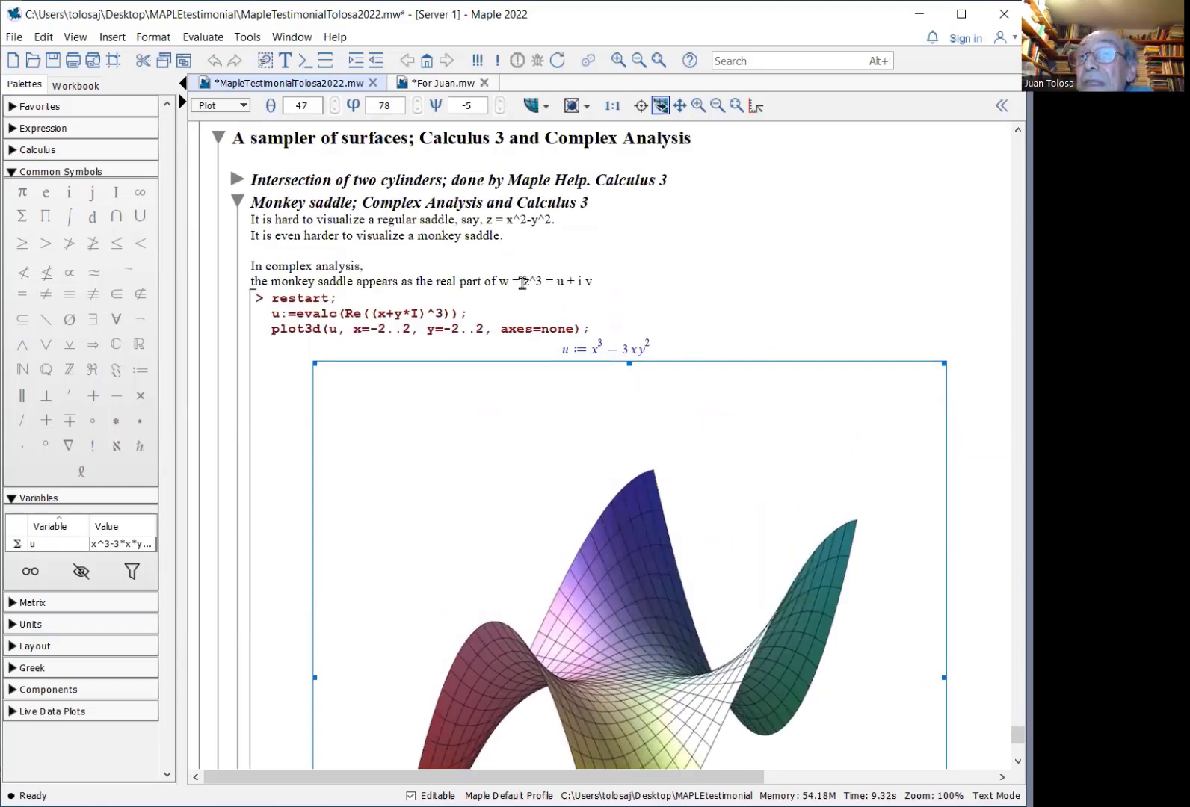
pyautogui.scroll(-8, 404, 373)
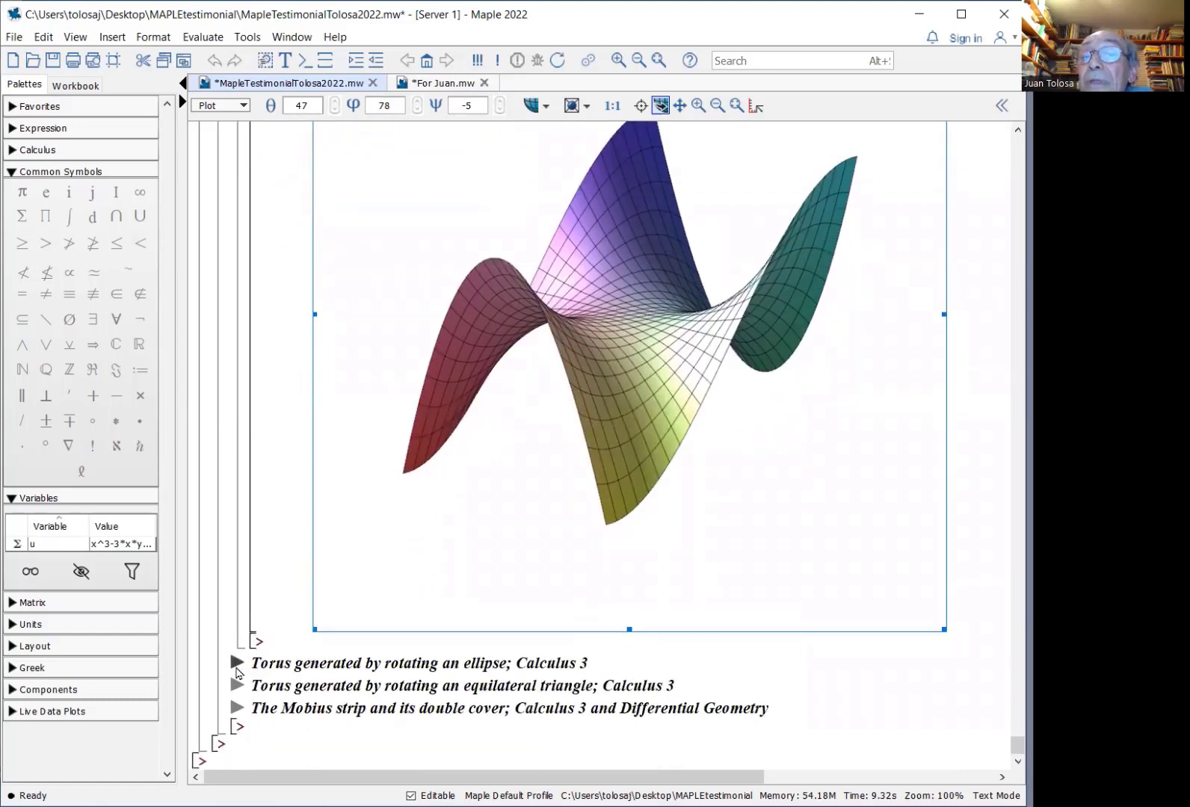
# Step: Expand the ellipse torus example and define the ellipse parameters a, b and c
pyautogui.click(238, 663)
pyautogui.scroll(-4, 275, 679)
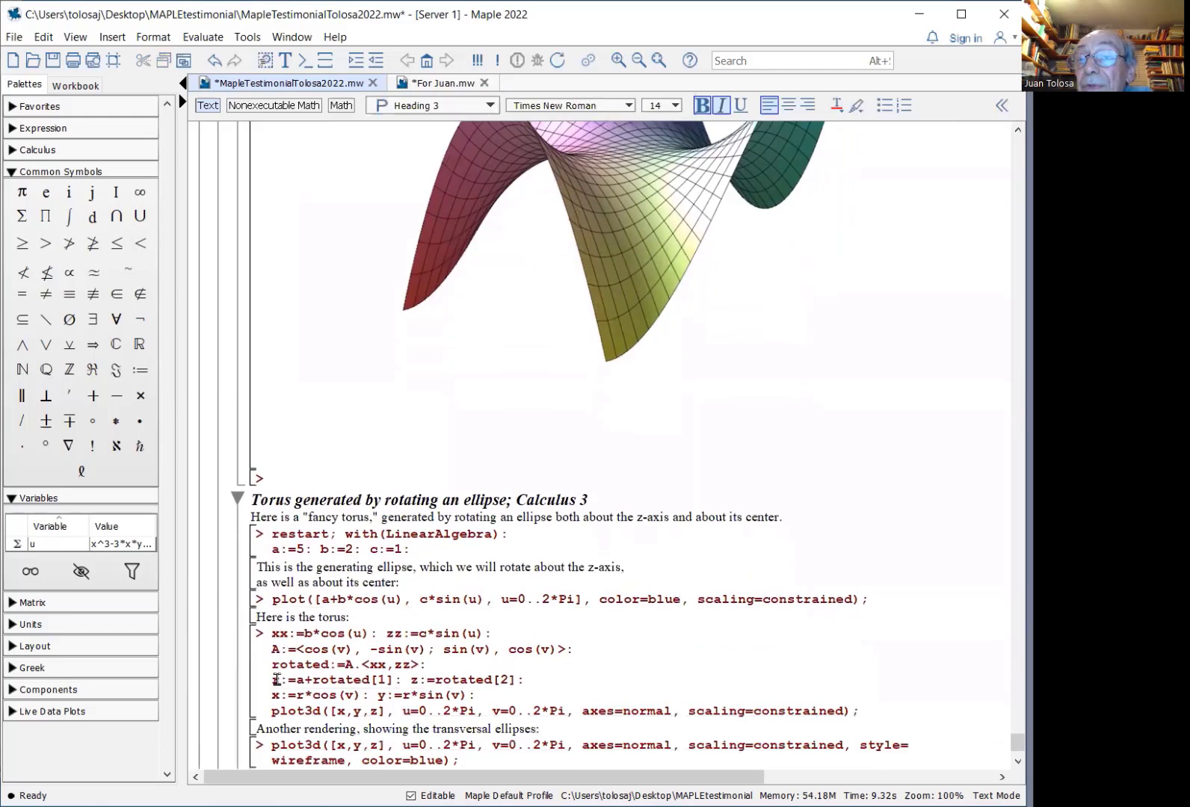
pyautogui.click(574, 529)
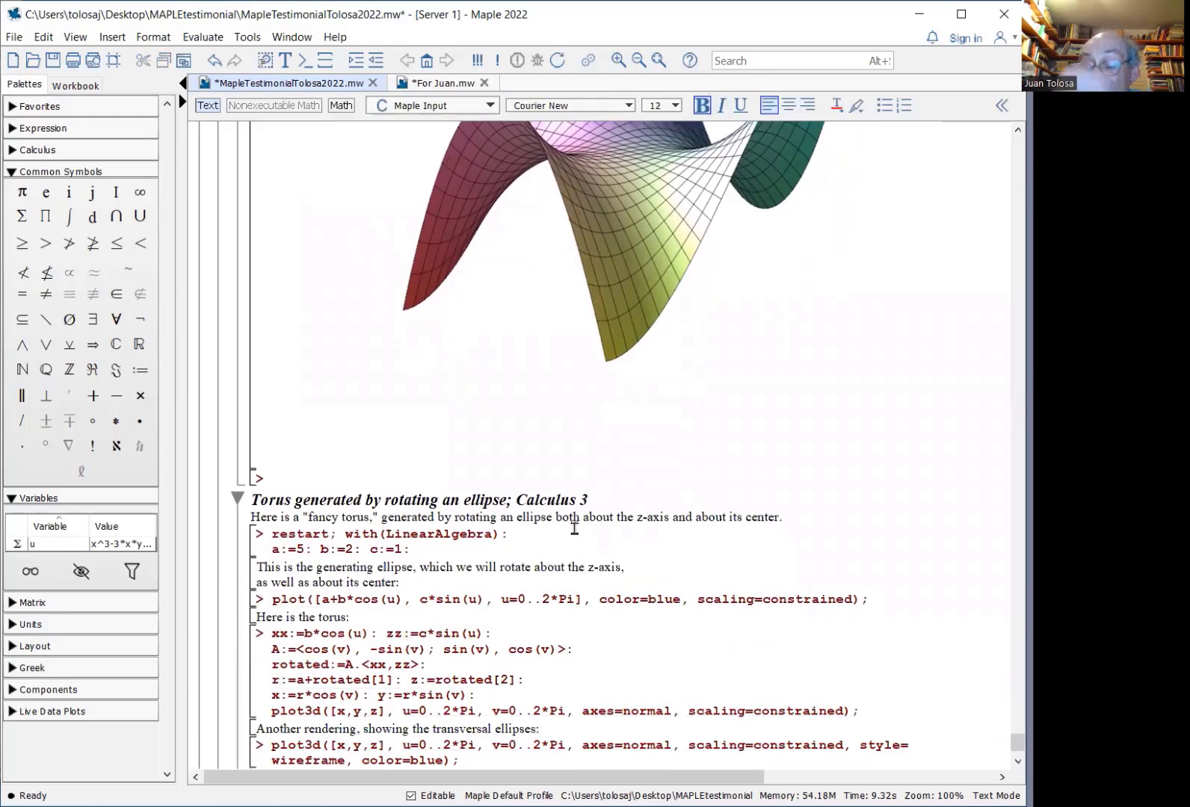
pyautogui.press('Return')
pyautogui.press('Return')
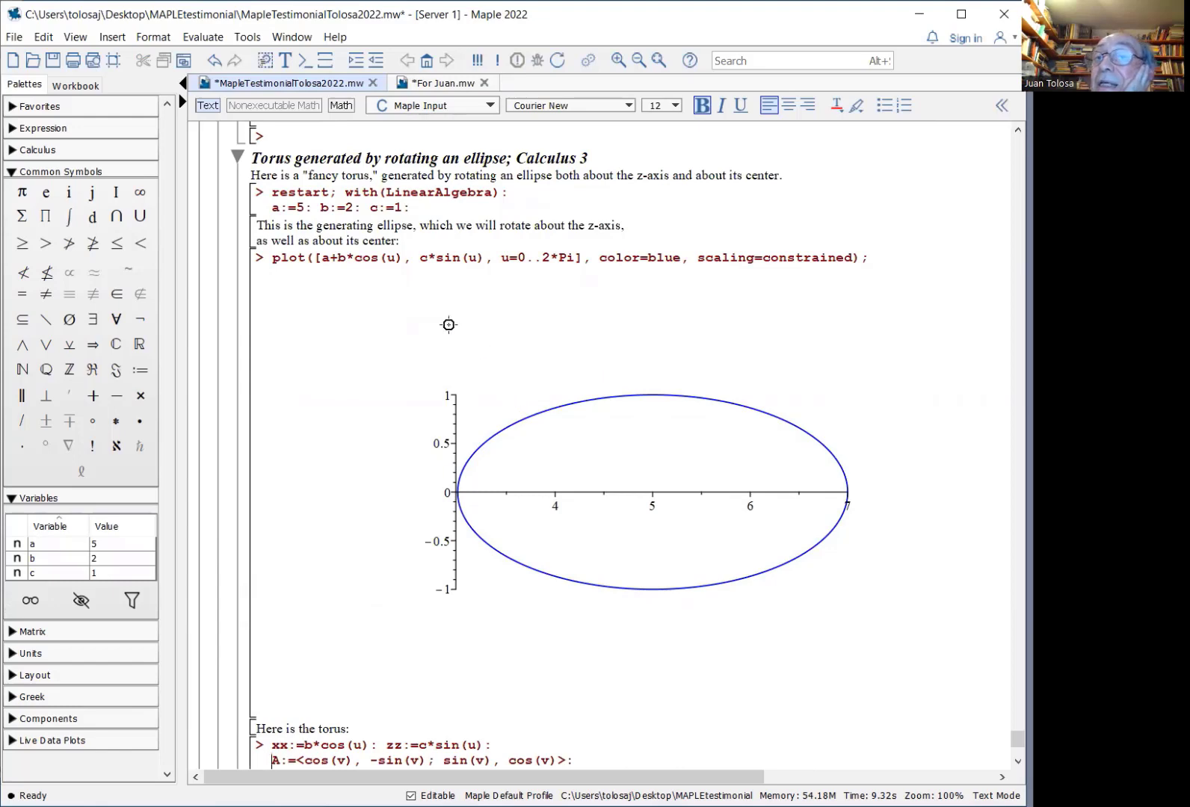
pyautogui.click(452, 350)
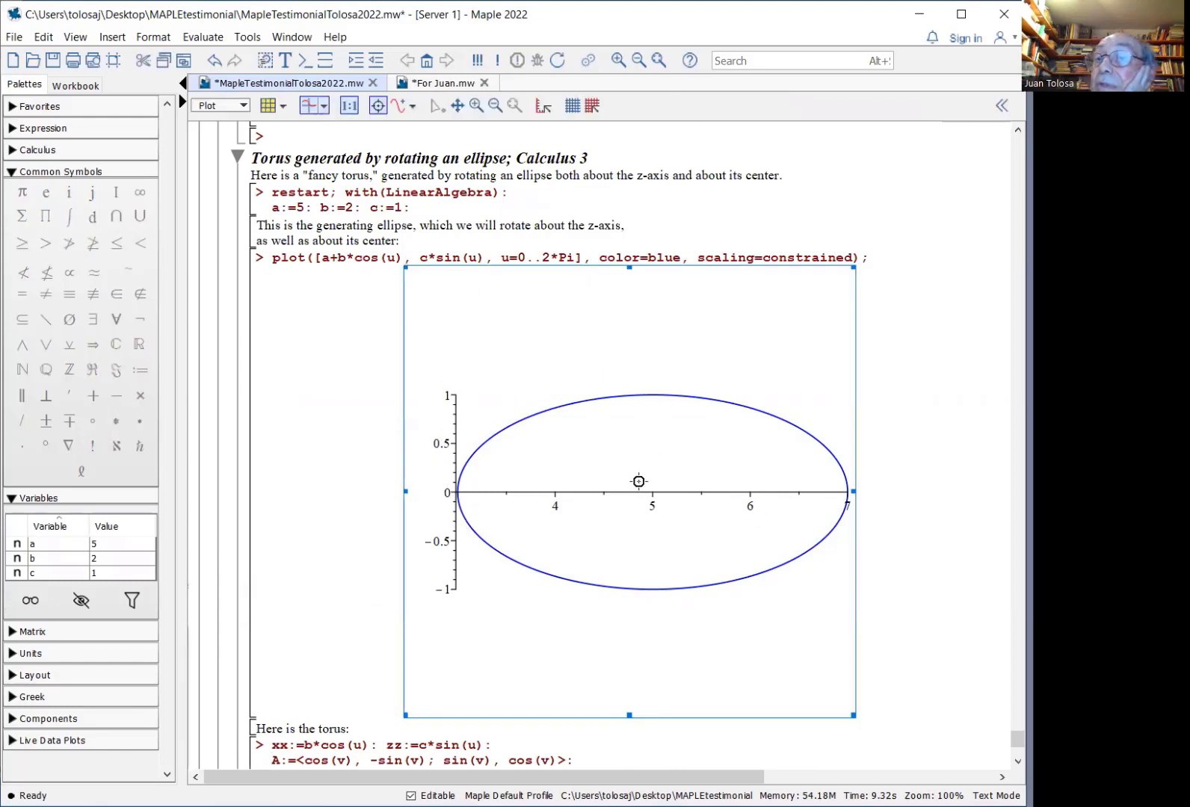
# Step: Plot the ellipse-generated torus as a shaded surface and rotate it
pyautogui.scroll(-2, 488, 642)
pyautogui.scroll(-2, 488, 642)
pyautogui.scroll(1, 524, 618)
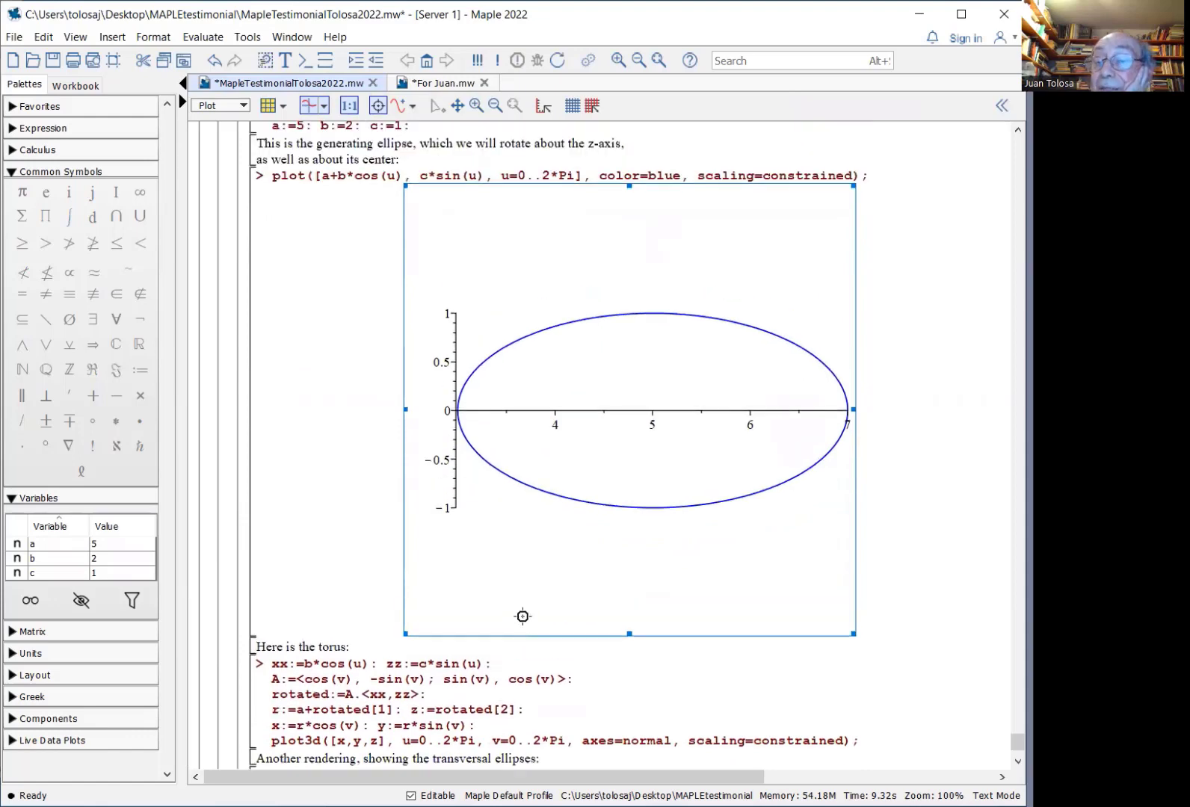
pyautogui.click(509, 664)
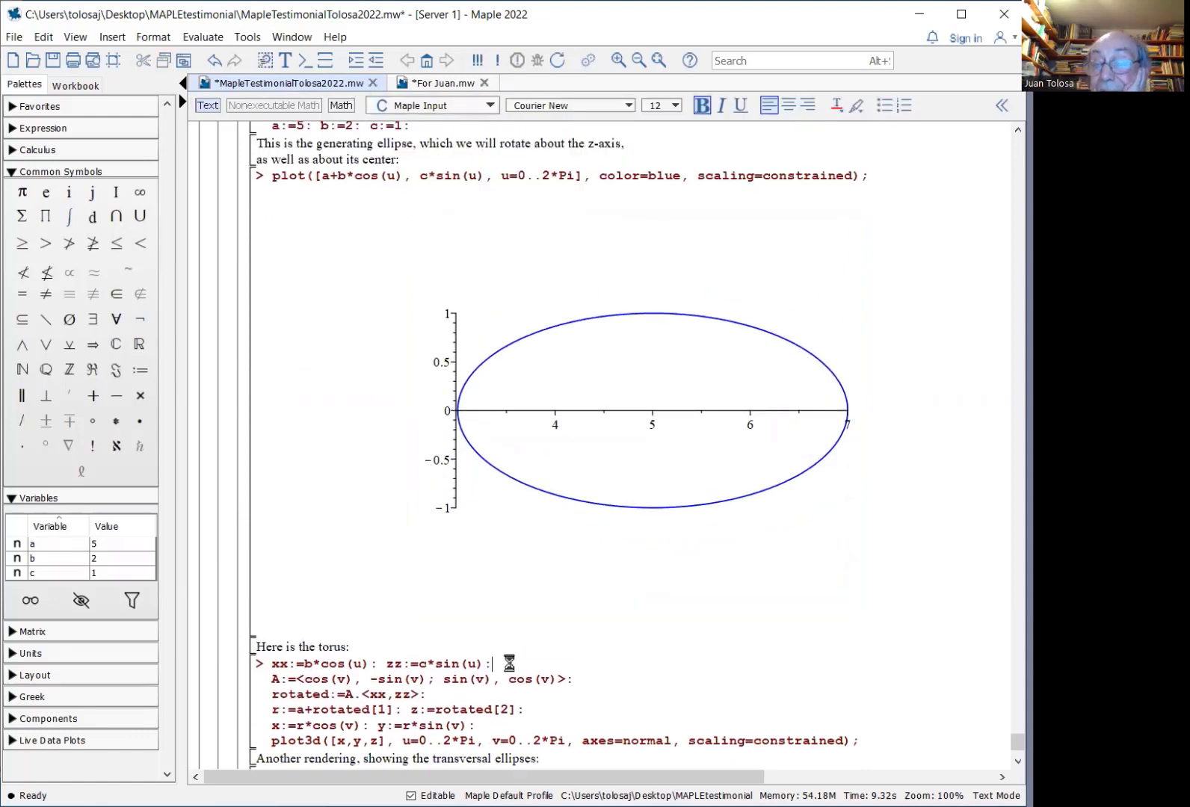
pyautogui.click(682, 426)
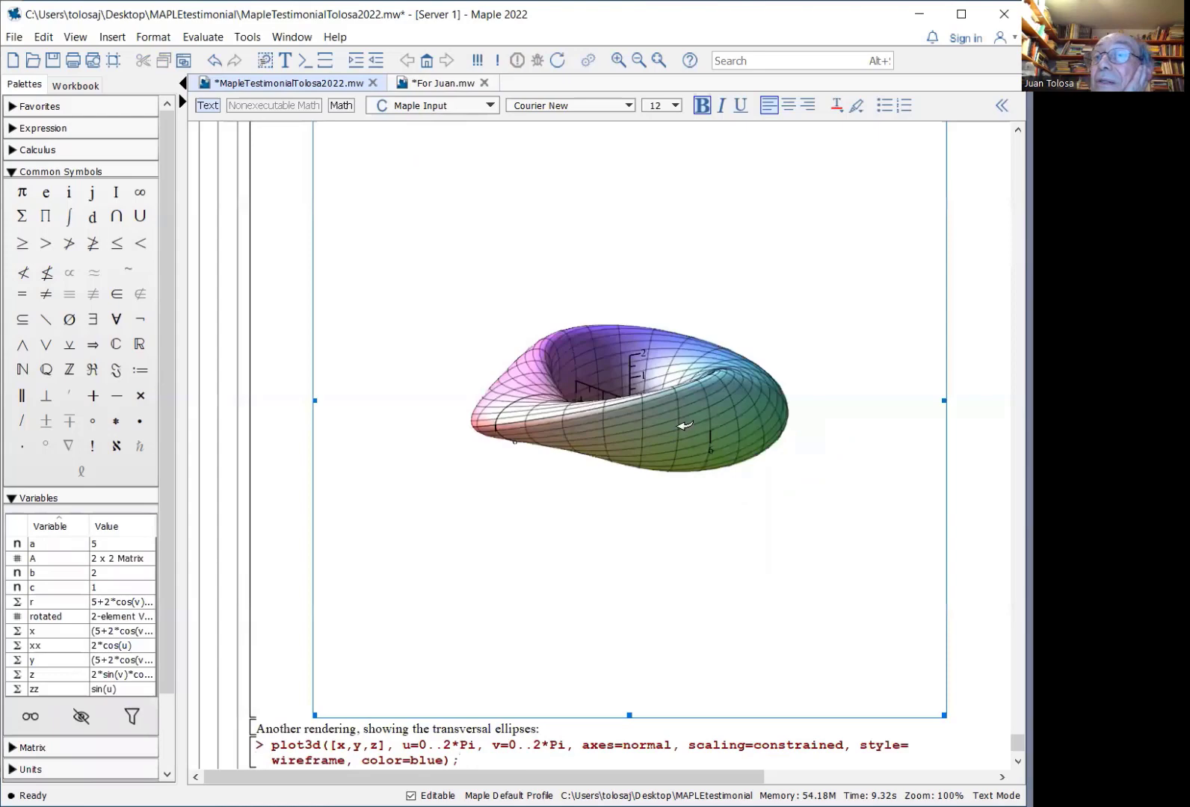
pyautogui.moveTo(682, 426)
pyautogui.mouseDown()
pyautogui.moveTo(651, 471)
pyautogui.moveTo(672, 414)
pyautogui.mouseUp()
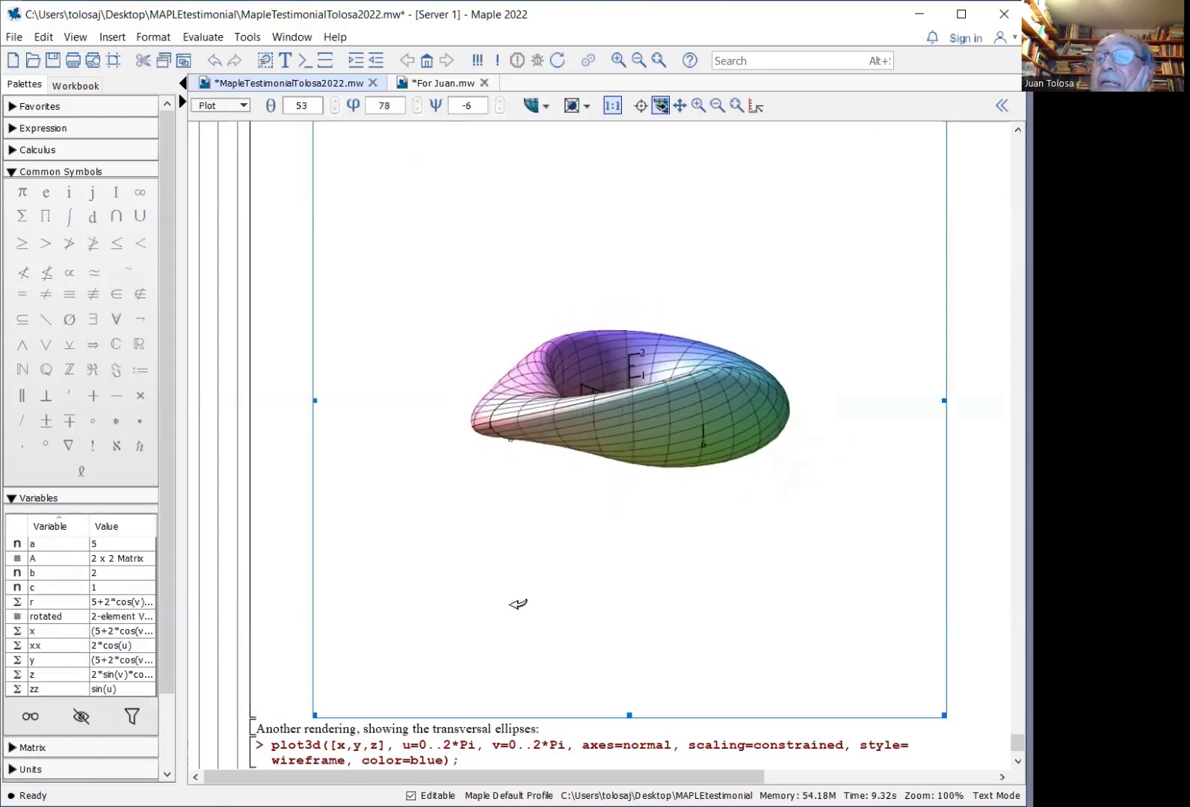
# Step: End the wireframe plot3d line with ';' and rotate the blue wireframe showing transversal ellipses
pyautogui.scroll(-3, 465, 667)
pyautogui.click(456, 680)
pyautogui.write(';')
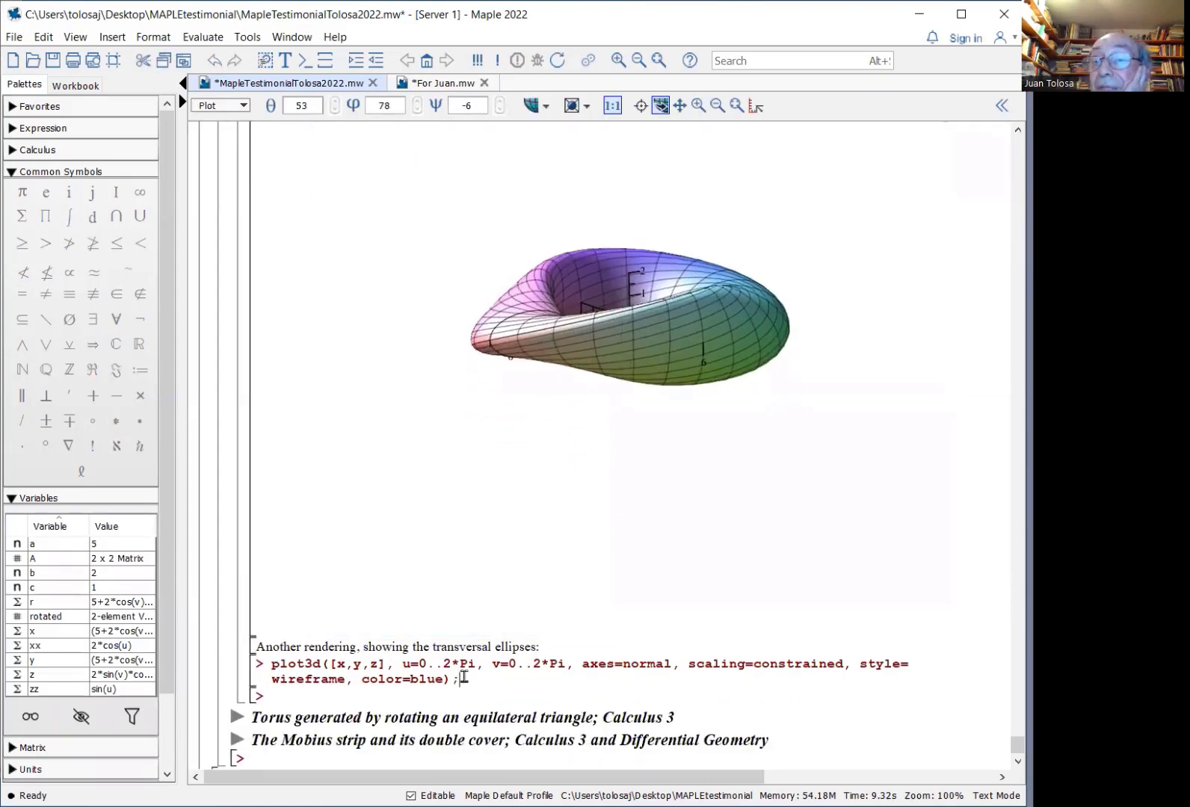
pyautogui.press('Return')
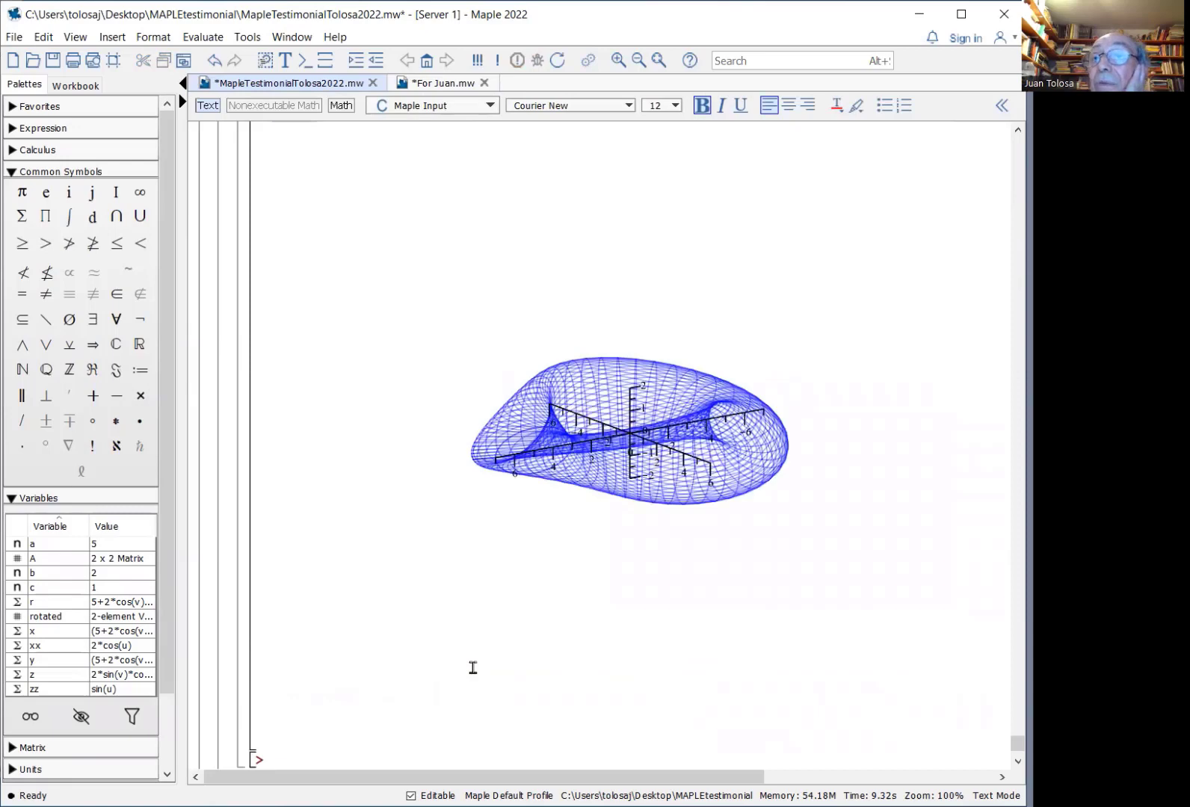
pyautogui.click(639, 478)
pyautogui.moveTo(639, 478); pyautogui.dragTo(576, 451)
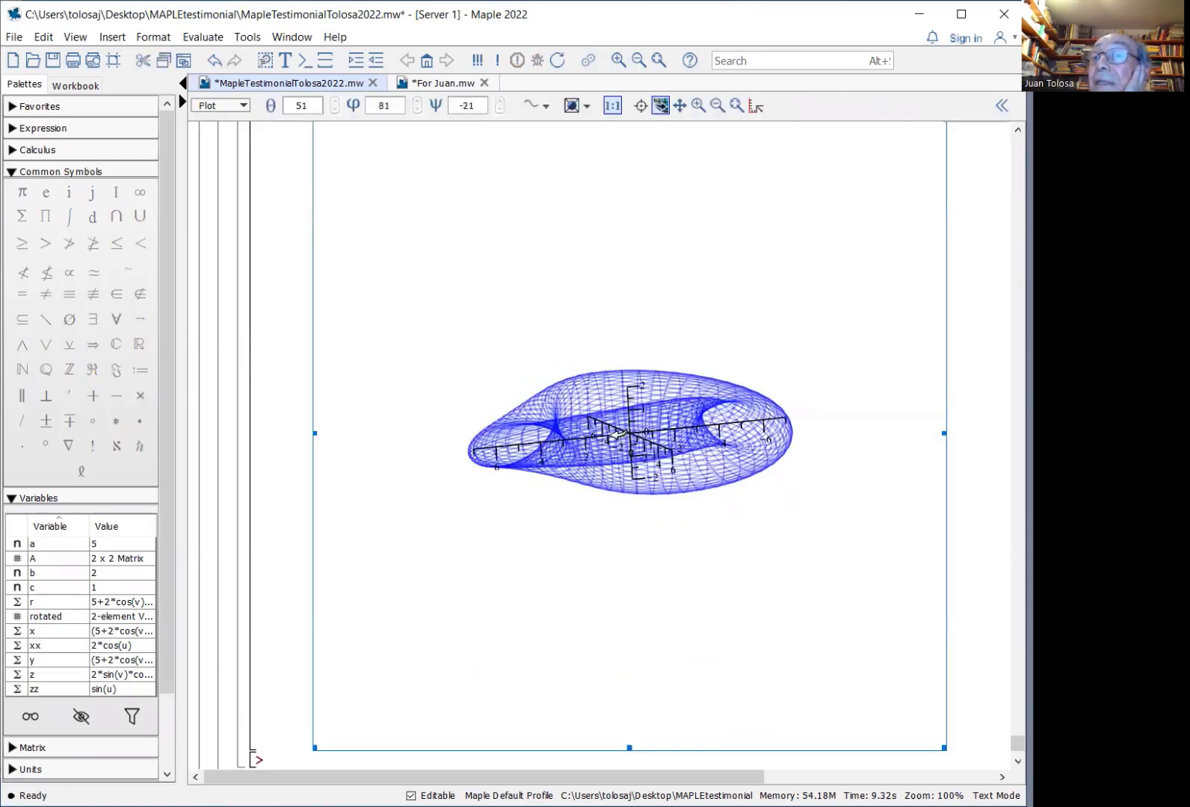
pyautogui.moveTo(620, 431); pyautogui.dragTo(601, 524)
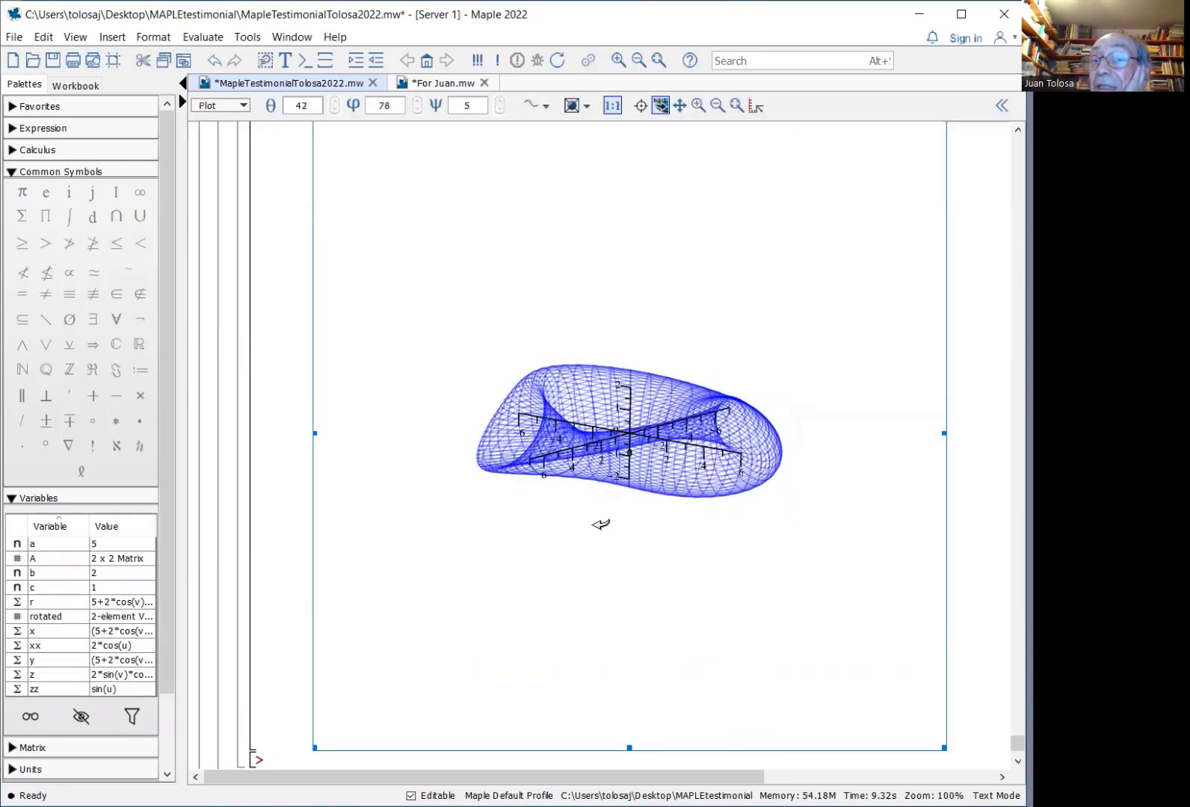
pyautogui.scroll(-3, 529, 561)
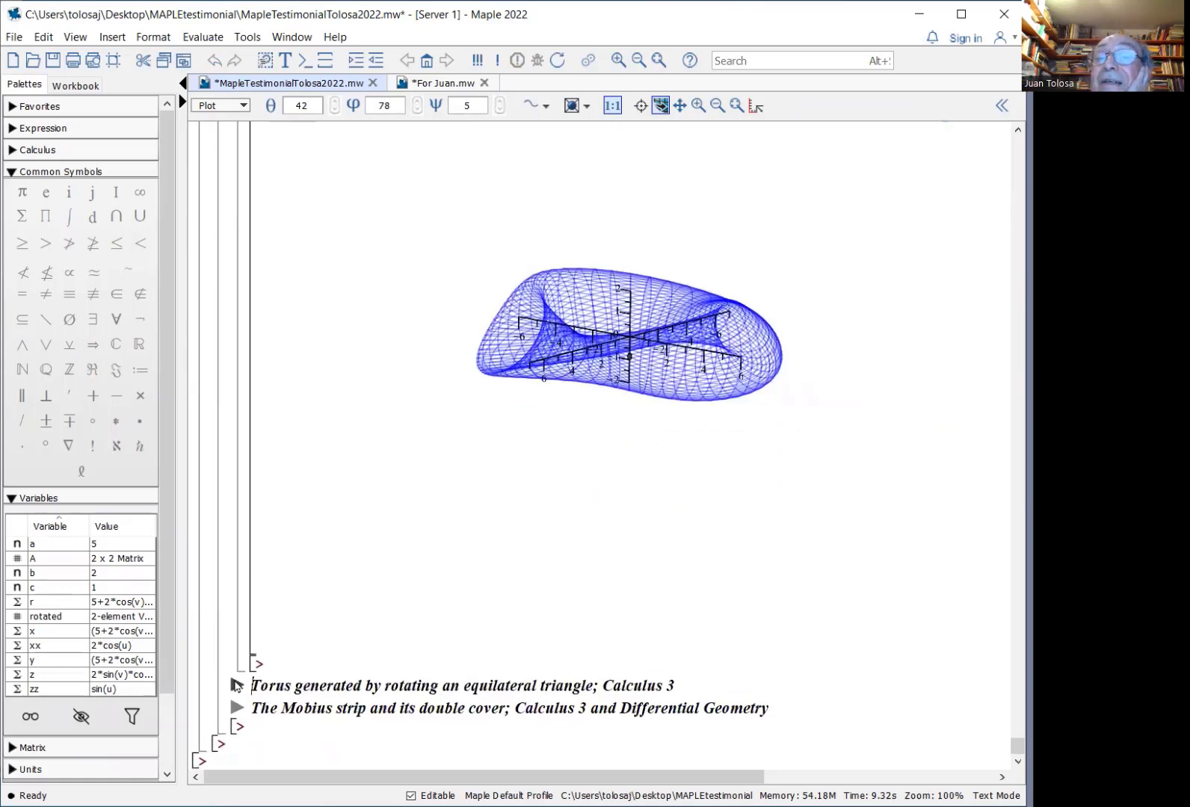
# Step: Plot the equilateral-triangle torus (omega=1/3) as a shaded surface and rotate it
pyautogui.click(236, 684)
pyautogui.scroll(-7, 262, 678)
pyautogui.scroll(-8, 265, 678)
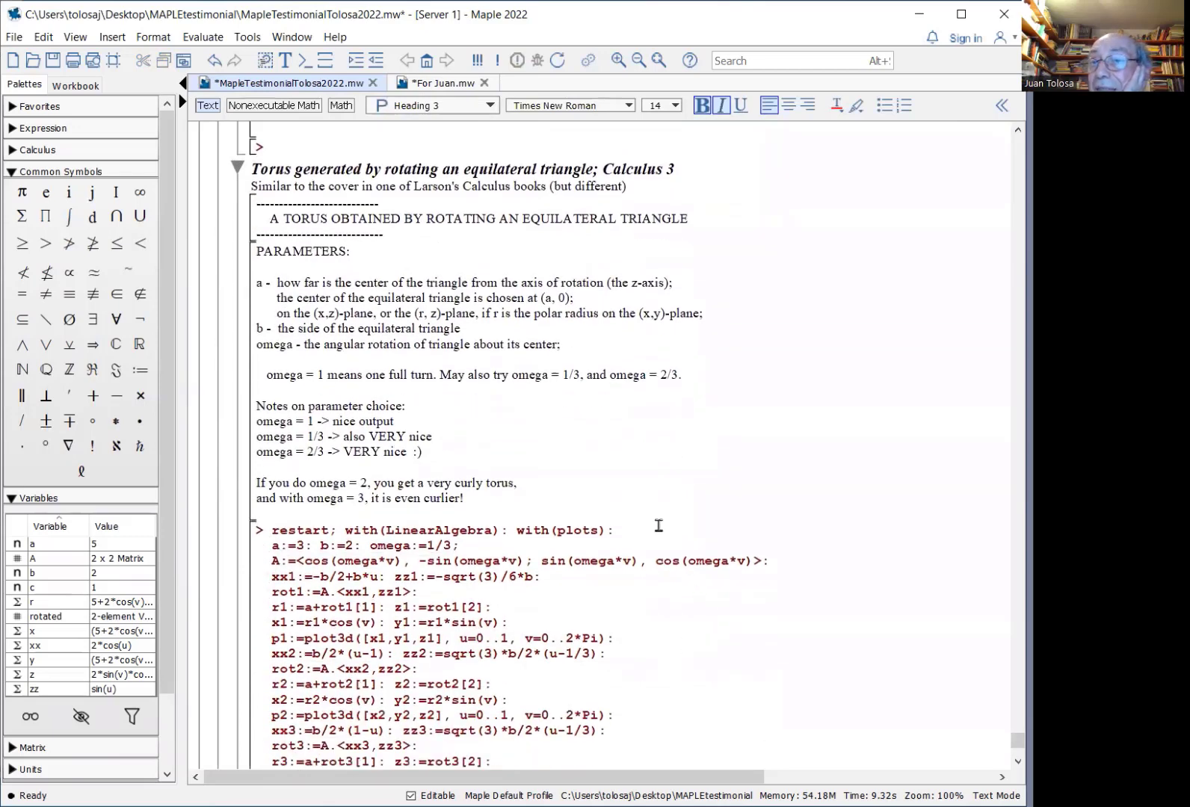
pyautogui.click(658, 527)
pyautogui.press('Return')
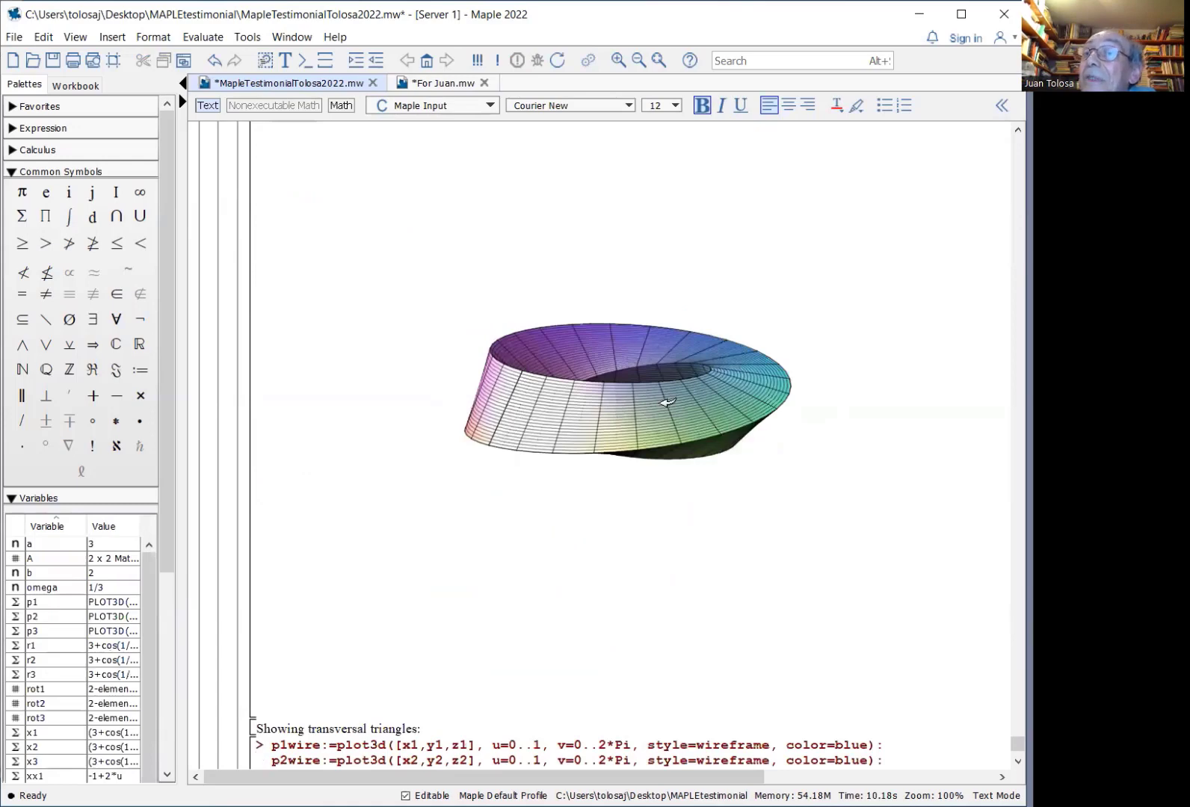
pyautogui.moveTo(667, 402)
pyautogui.mouseDown()
pyautogui.moveTo(648, 479)
pyautogui.moveTo(651, 414)
pyautogui.mouseUp()
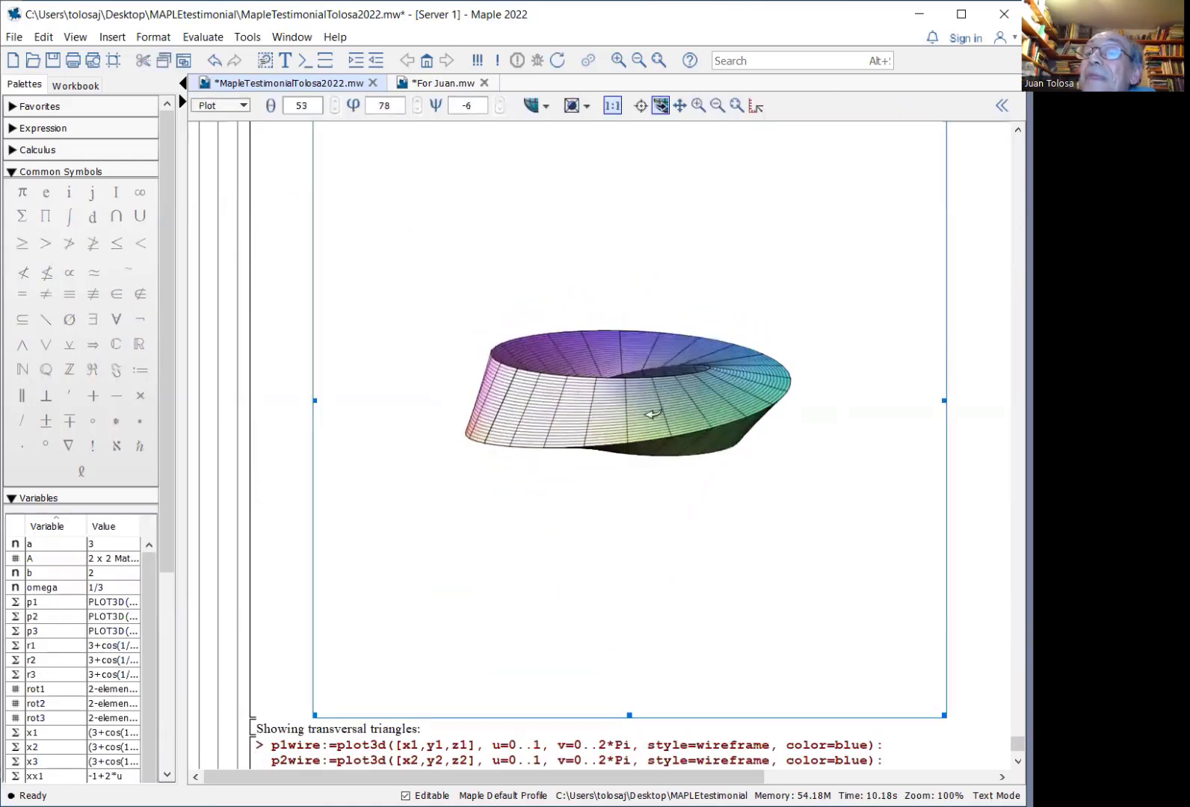
# Step: Run the p1wire block for a blue wireframe with transversal triangles, then rotate it
pyautogui.click(549, 745)
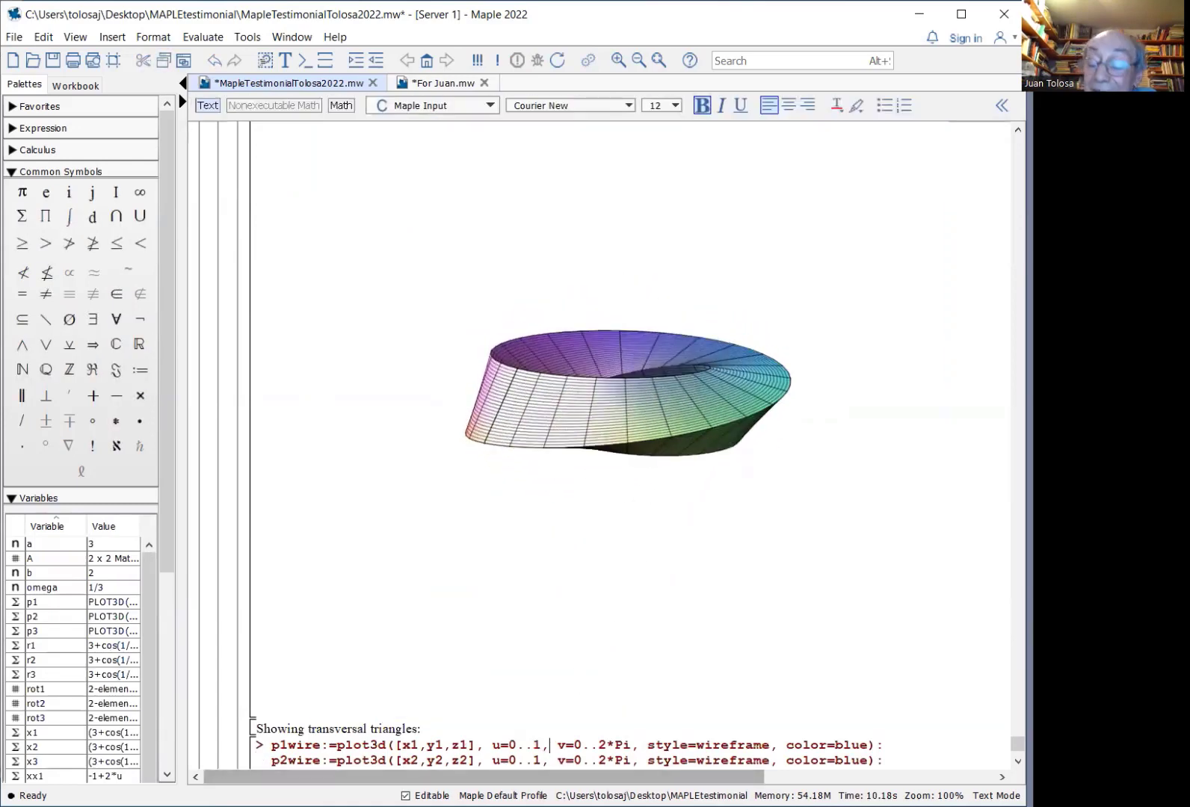
pyautogui.press('Return')
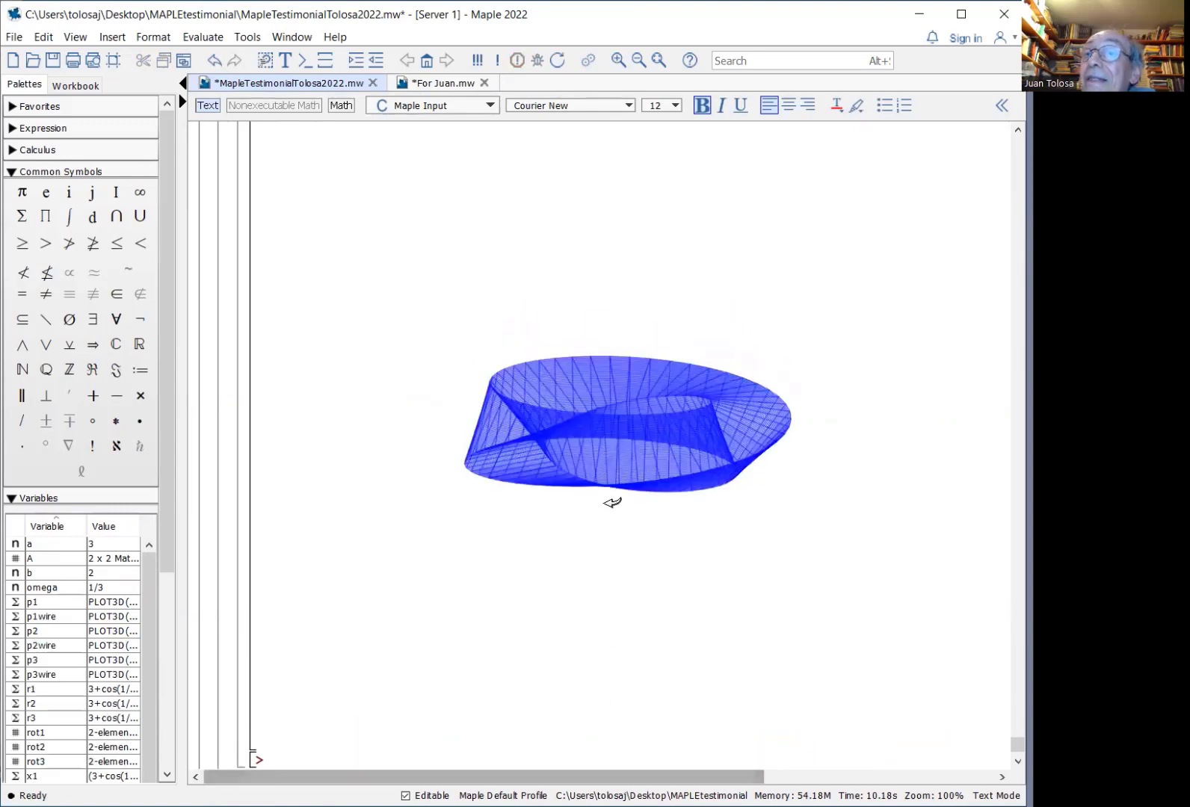
pyautogui.moveTo(611, 499); pyautogui.dragTo(518, 581)
pyautogui.scroll(-2, 506, 582)
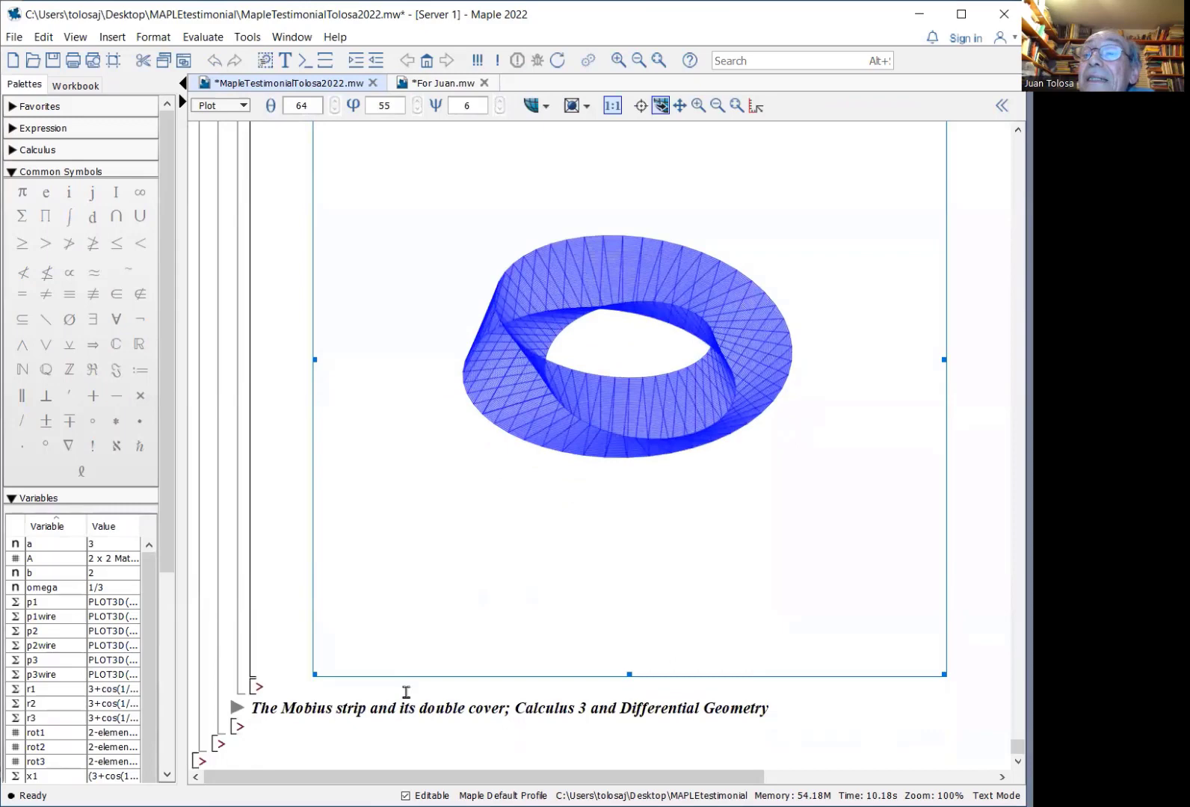
# Step: Expand the Mobius strip section, plot the red Mobius strip and rotate it
pyautogui.click(236, 708)
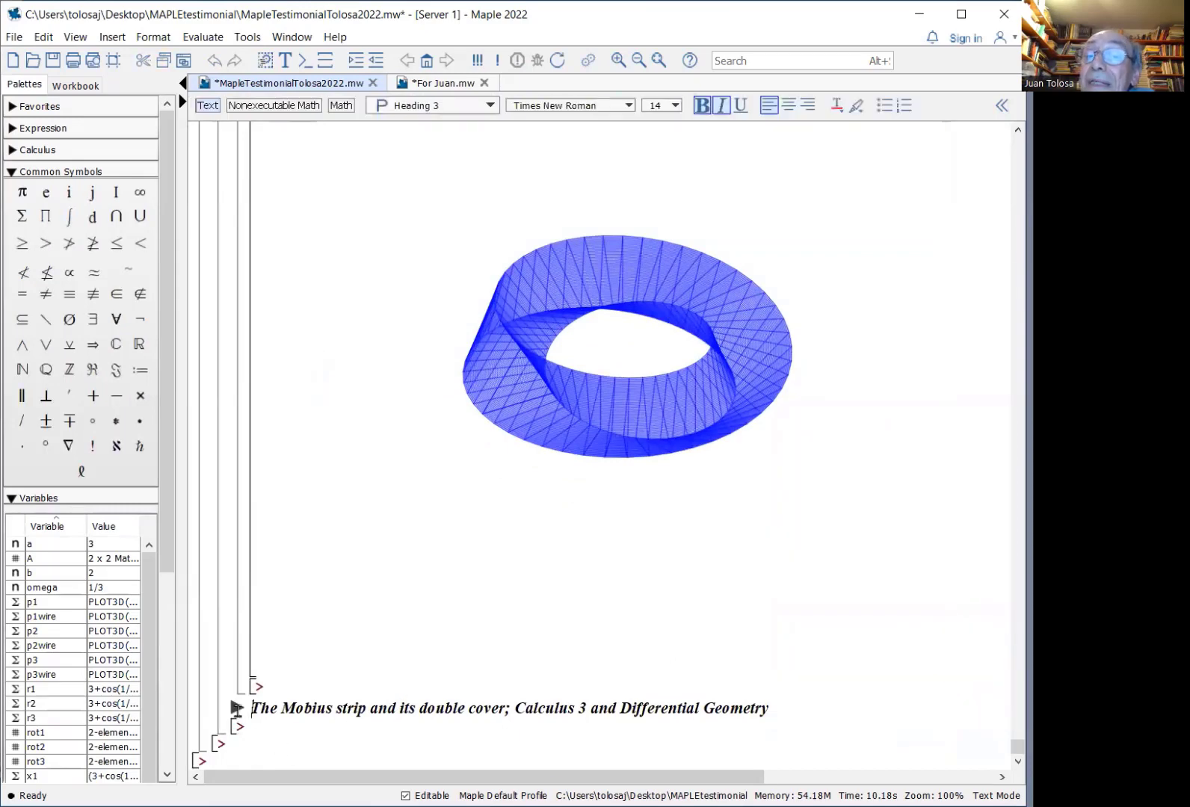
pyautogui.scroll(-4, 237, 711)
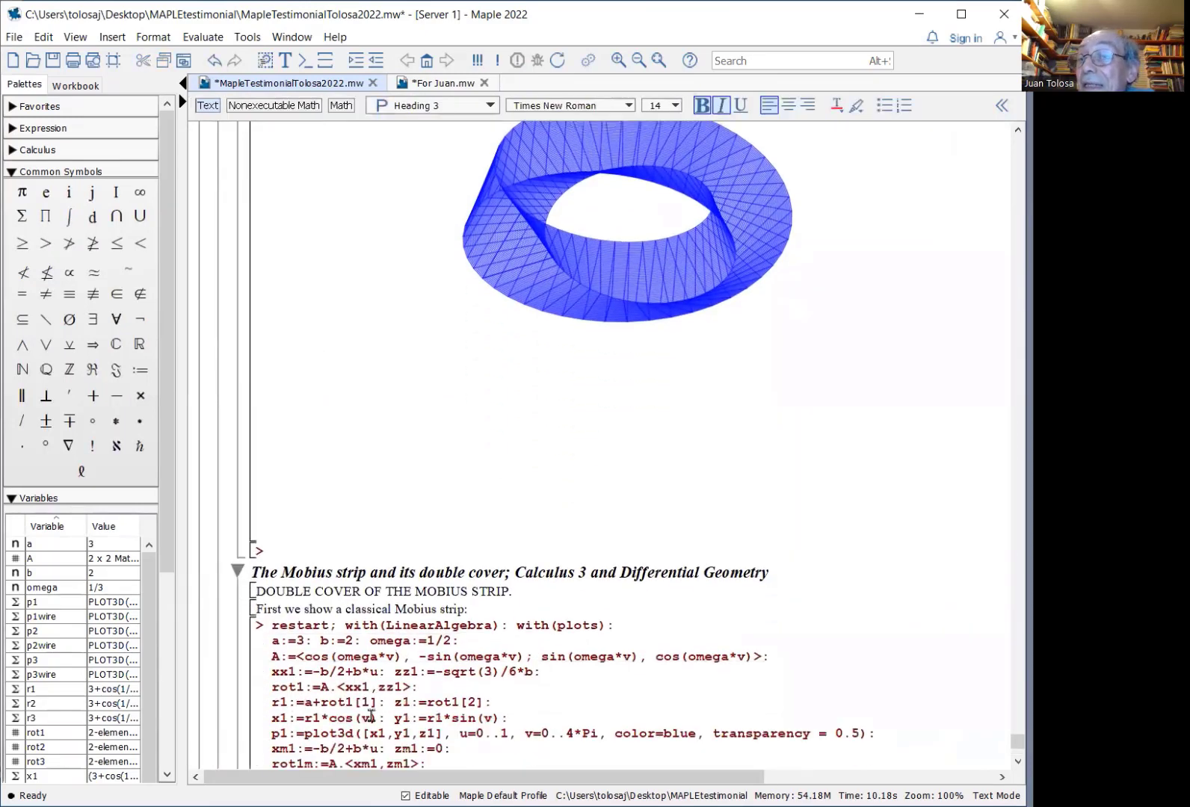
pyautogui.scroll(-1, 455, 696)
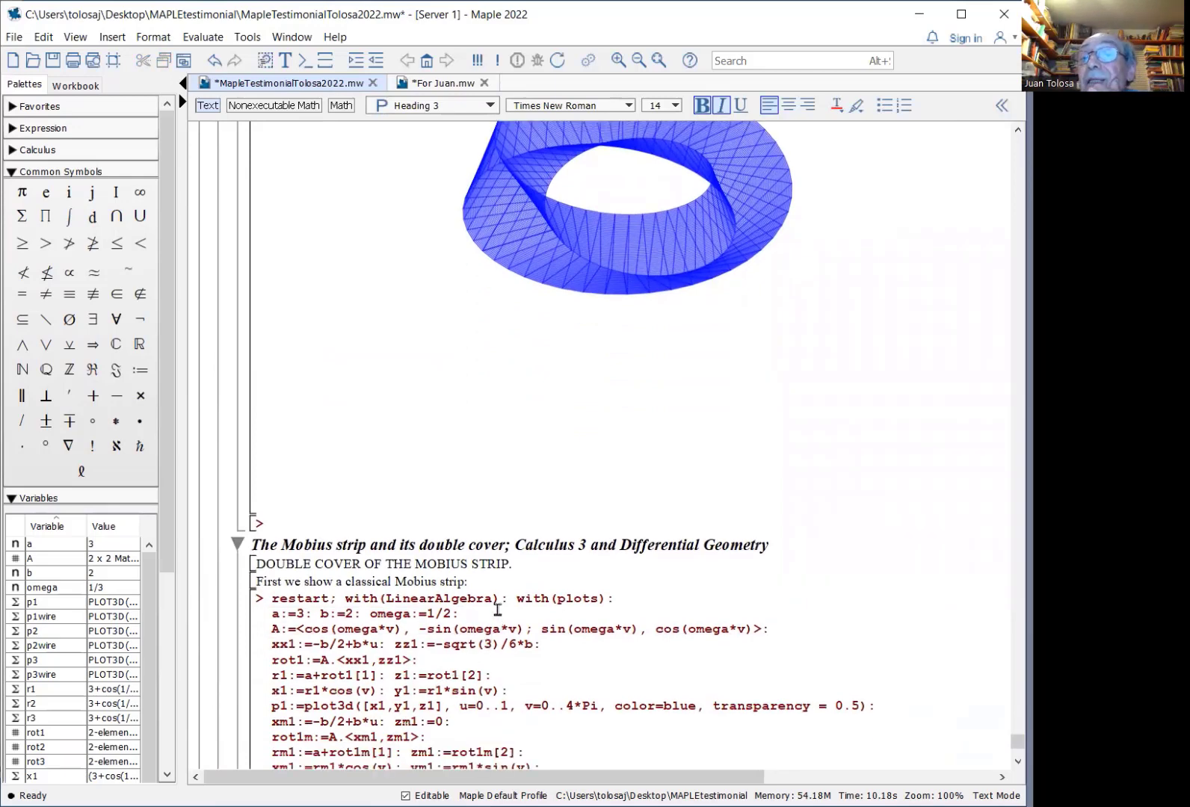
pyautogui.click(622, 599)
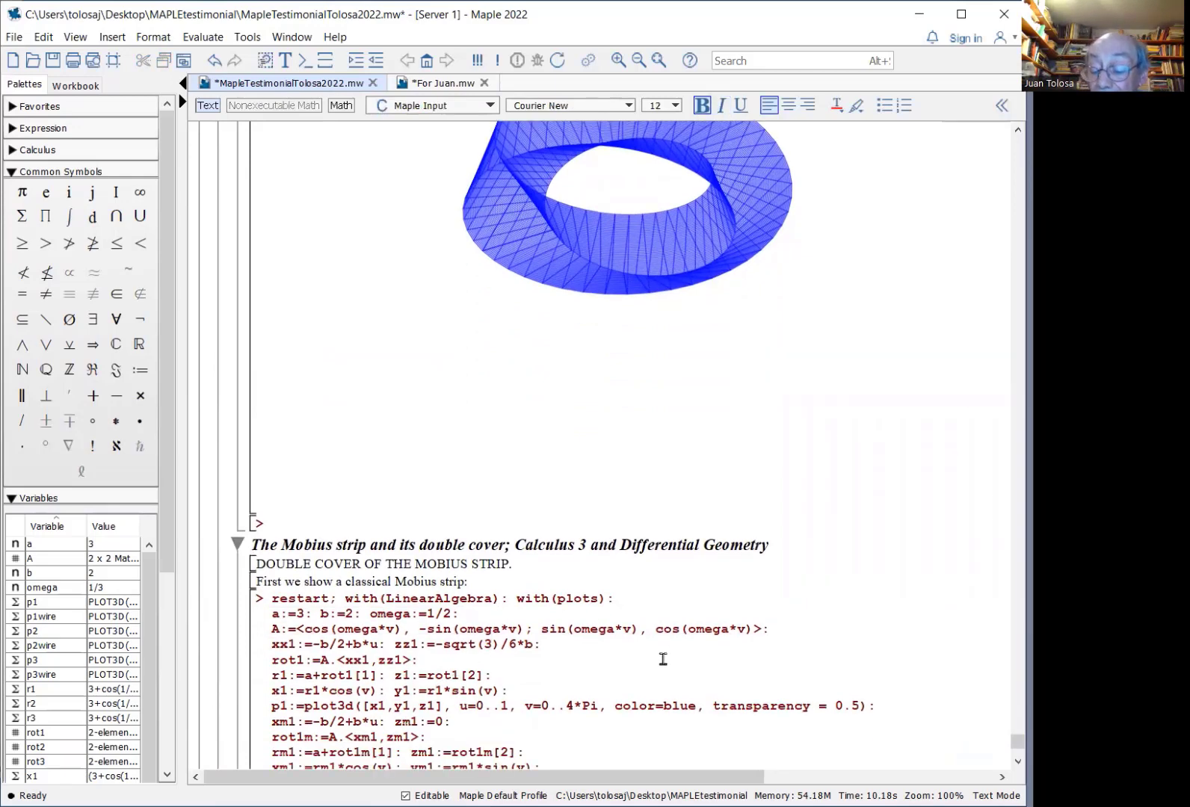
pyautogui.press('Return')
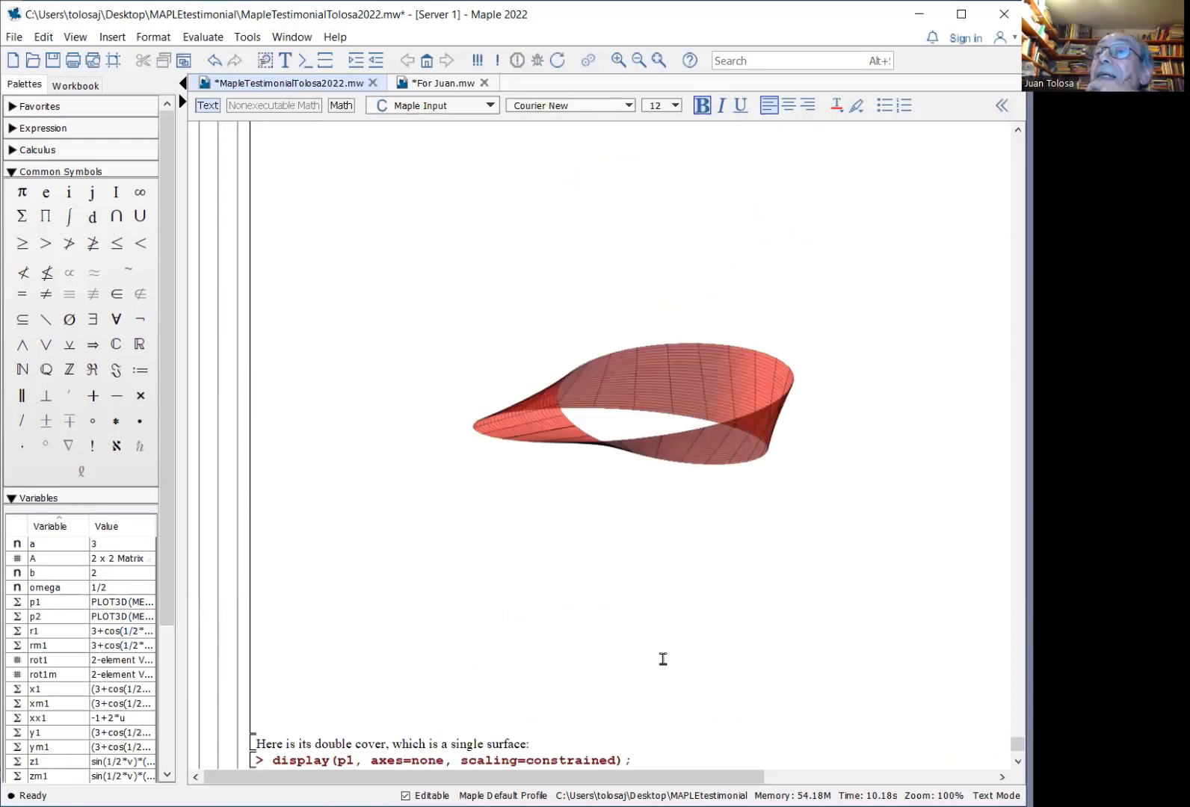
pyautogui.moveTo(699, 440)
pyautogui.mouseDown()
pyautogui.moveTo(698, 456)
pyautogui.moveTo(714, 440)
pyautogui.mouseUp()
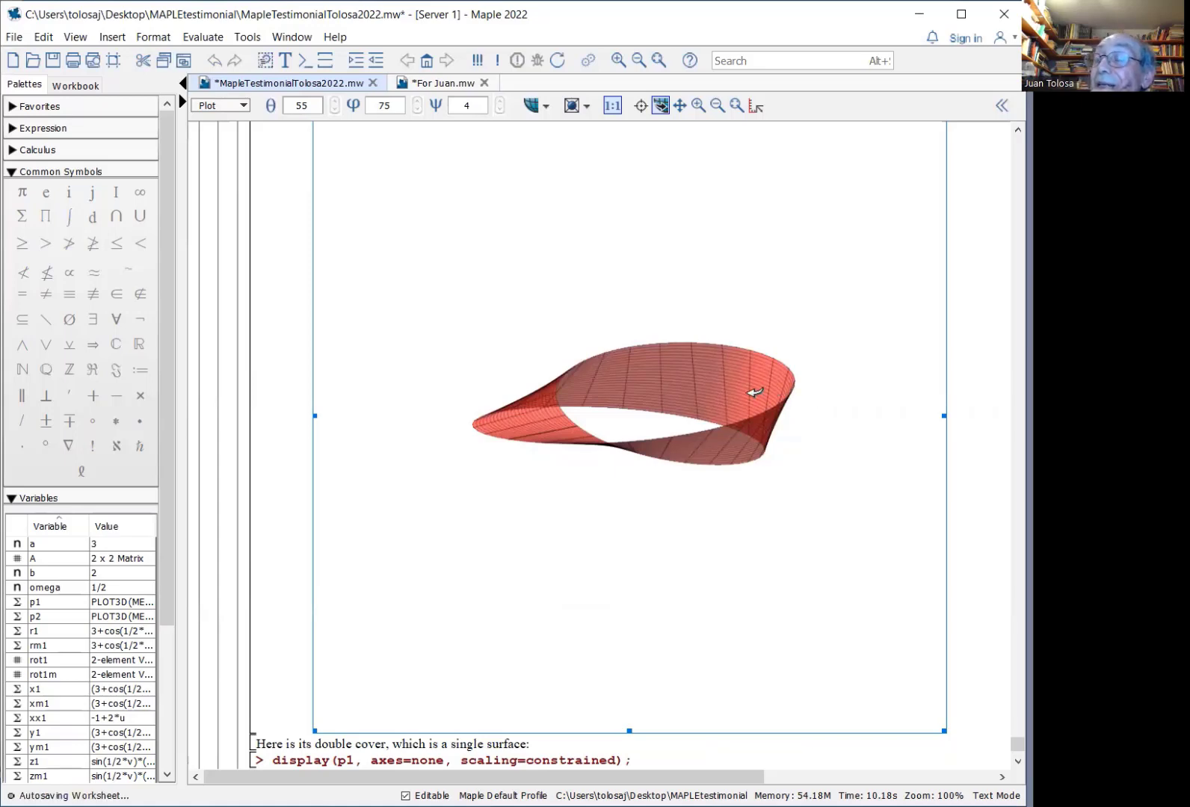
# Step: Display the translucent blue double cover with display(p1, ...) and rotate it
pyautogui.scroll(-2, 632, 598)
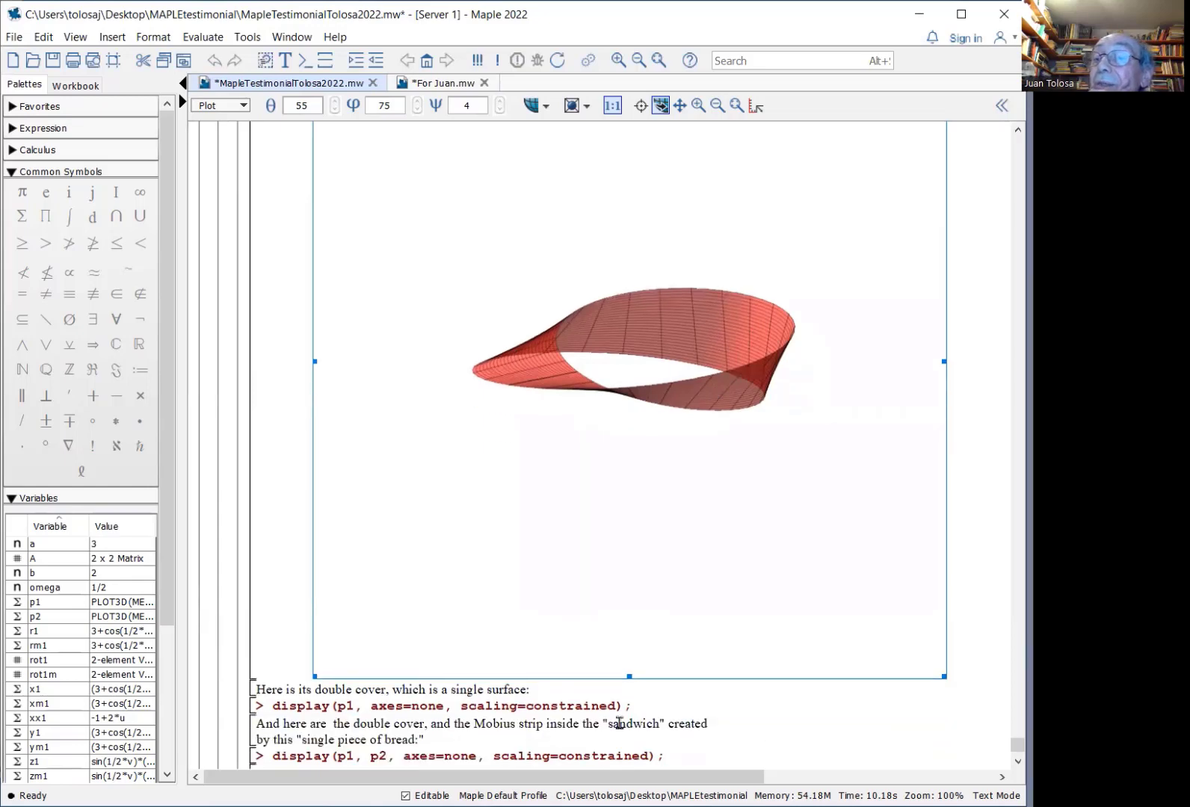
pyautogui.click(674, 701)
pyautogui.press('Return')
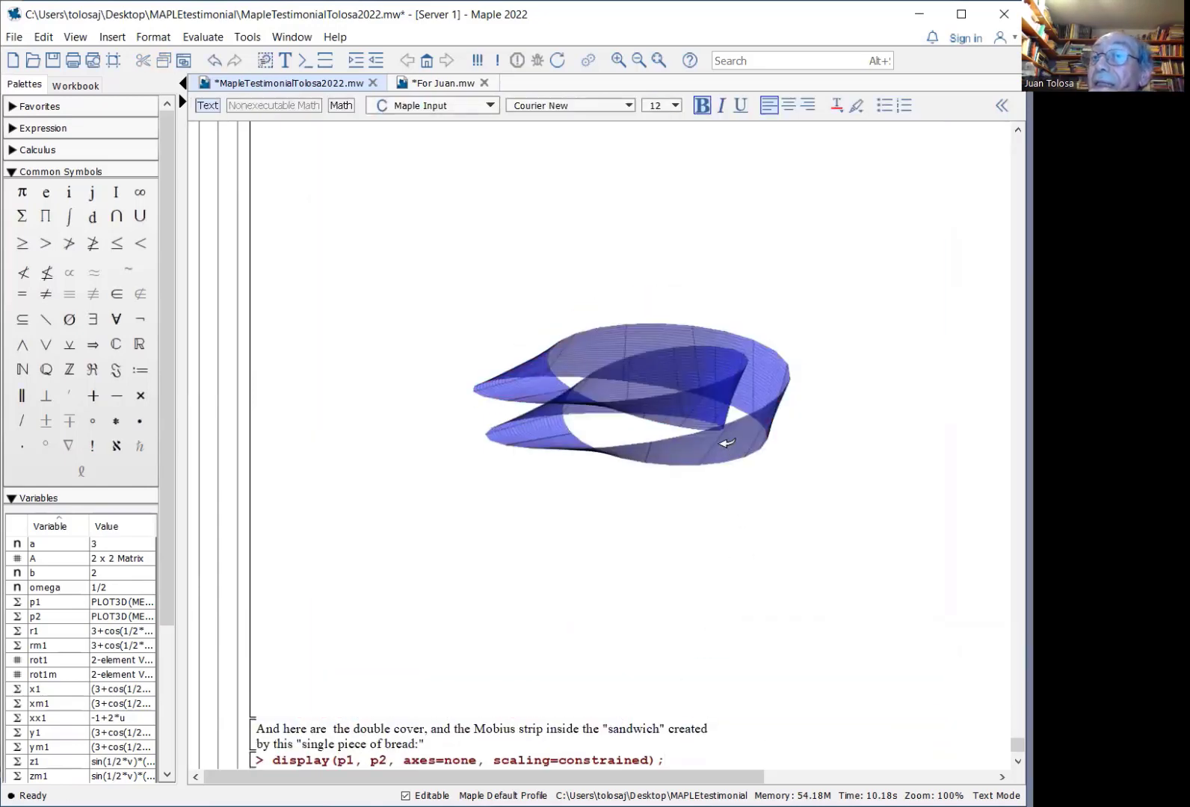
pyautogui.moveTo(717, 441)
pyautogui.mouseDown()
pyautogui.moveTo(706, 466)
pyautogui.moveTo(721, 440)
pyautogui.mouseUp()
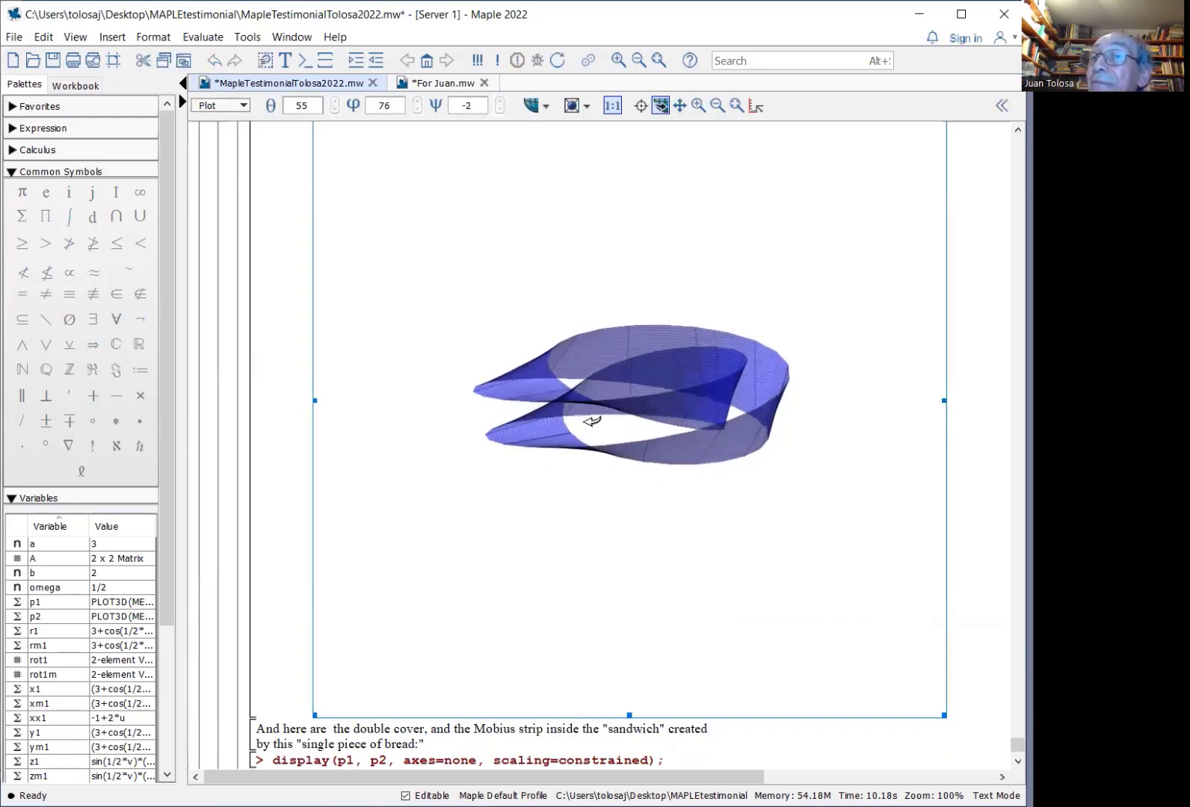
pyautogui.scroll(-2, 576, 653)
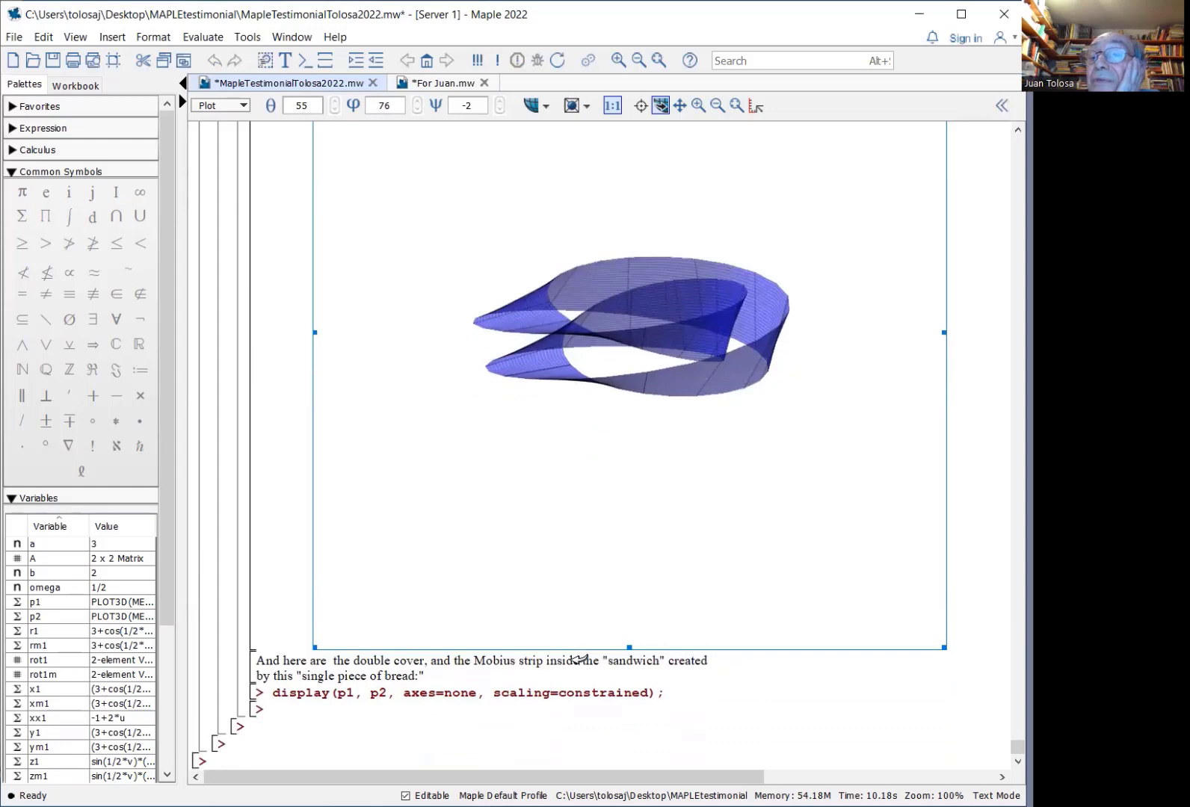
# Step: Run display(p1, p2, axes=none, scaling=constrained) and rotate to reveal the red strip inside
pyautogui.click(682, 695)
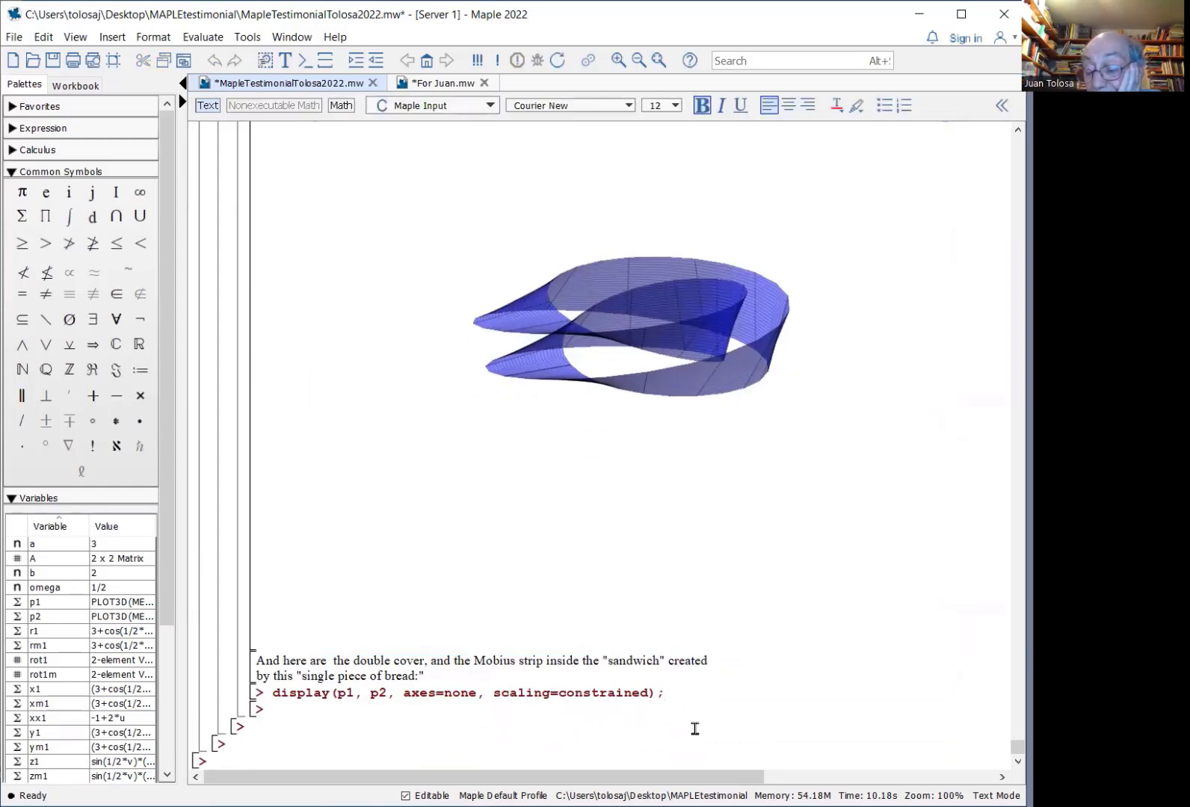
pyautogui.press('Return')
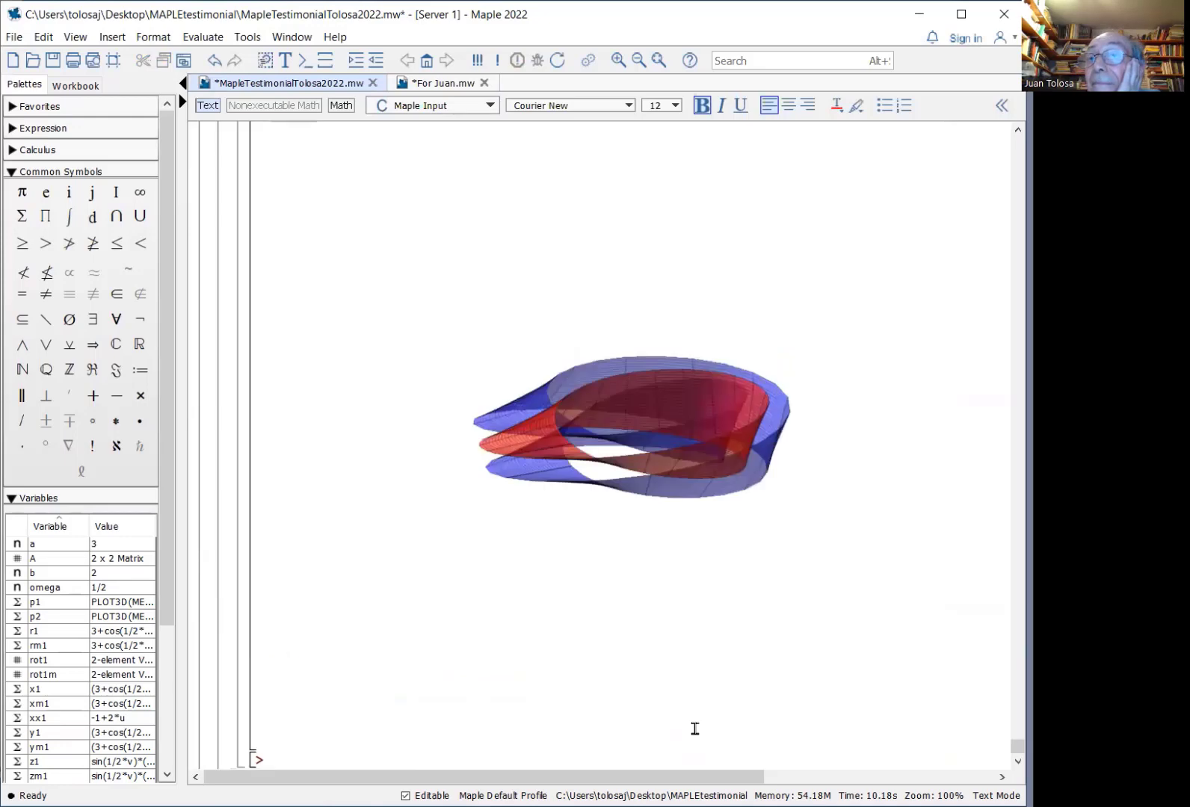
pyautogui.click(677, 441)
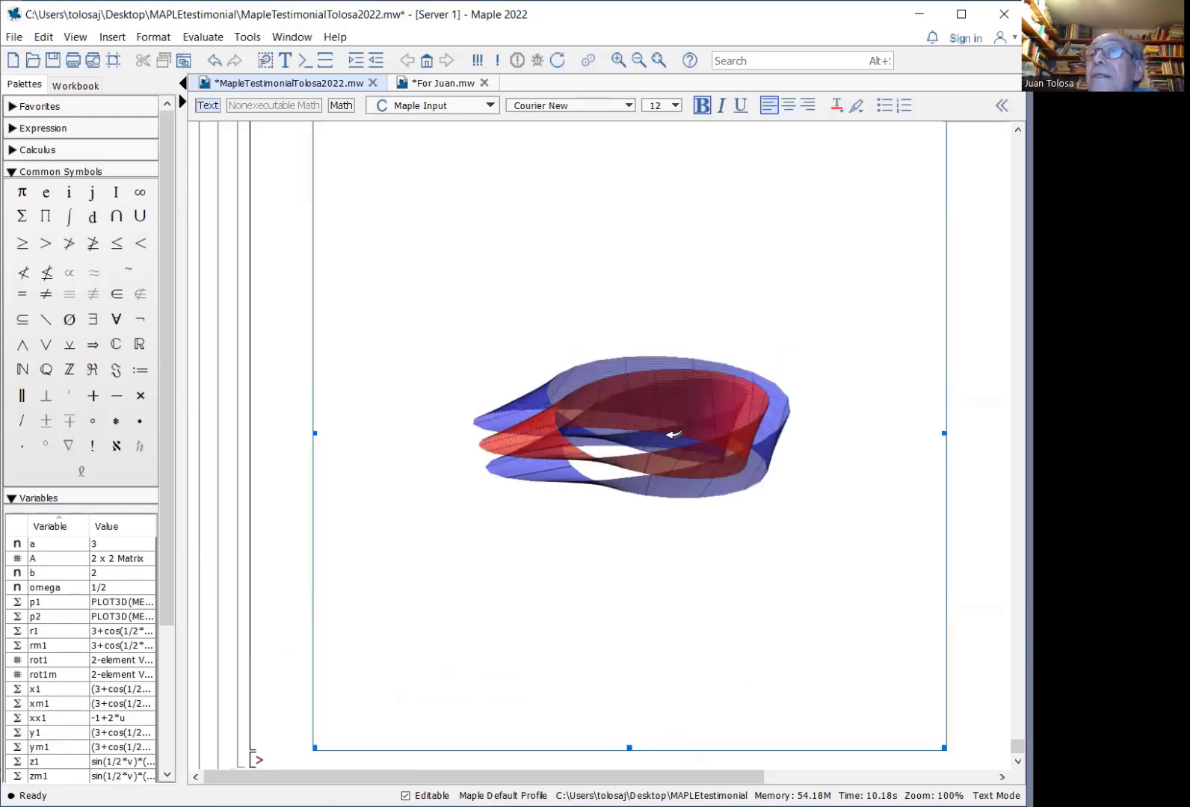
pyautogui.moveTo(678, 441)
pyautogui.mouseDown()
pyautogui.moveTo(638, 502)
pyautogui.moveTo(663, 423)
pyautogui.mouseUp()
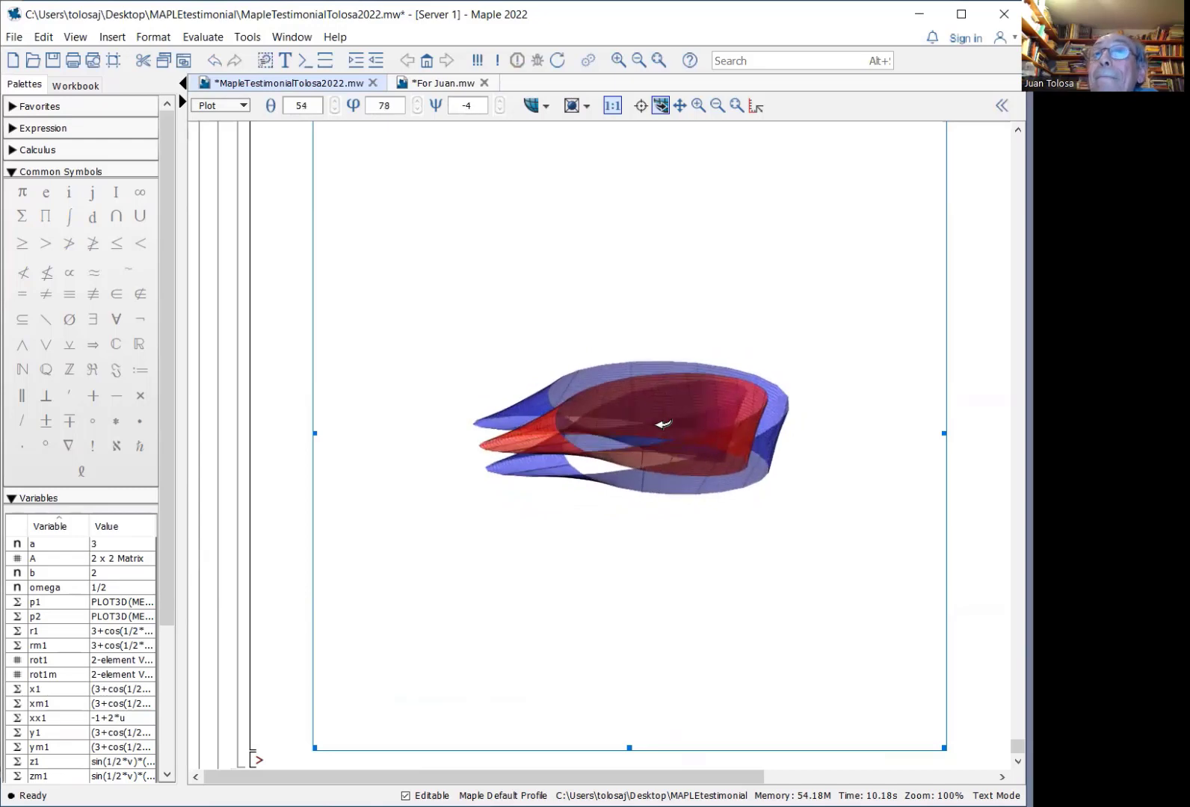
pyautogui.scroll(5, 571, 553)
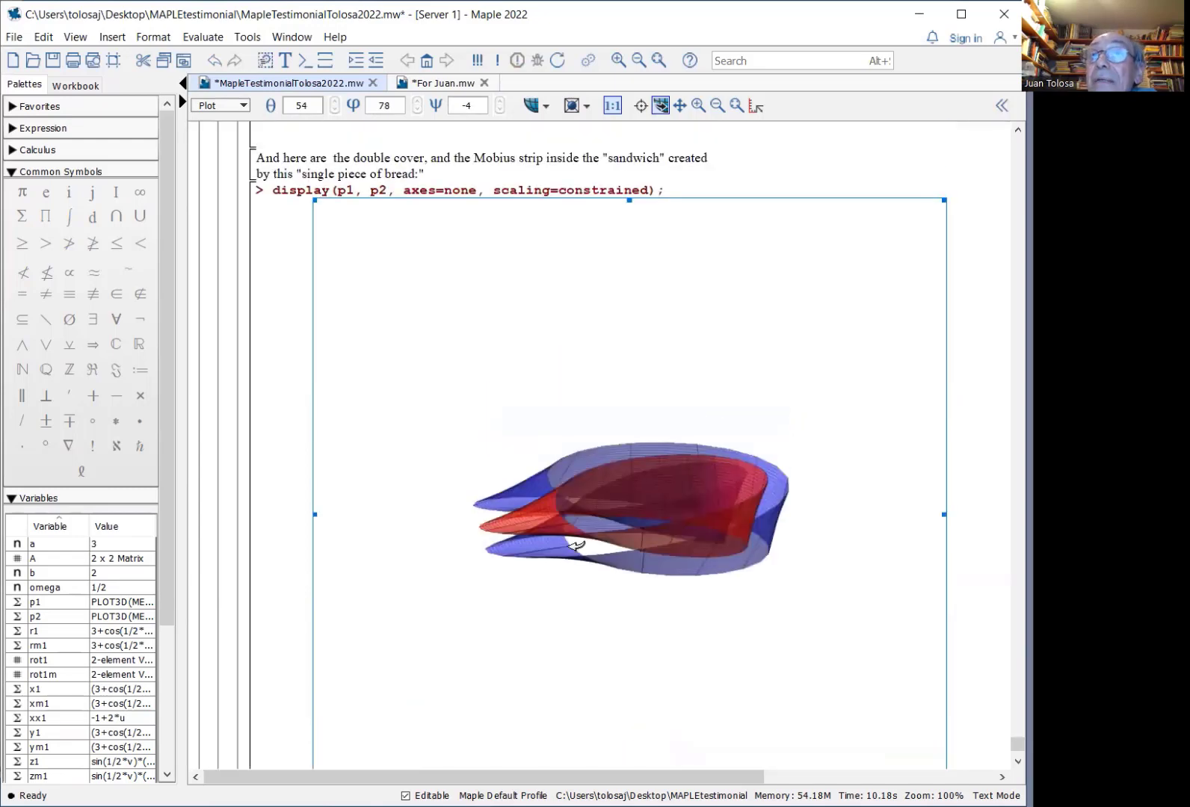
pyautogui.scroll(2, 575, 546)
pyautogui.scroll(7, 588, 528)
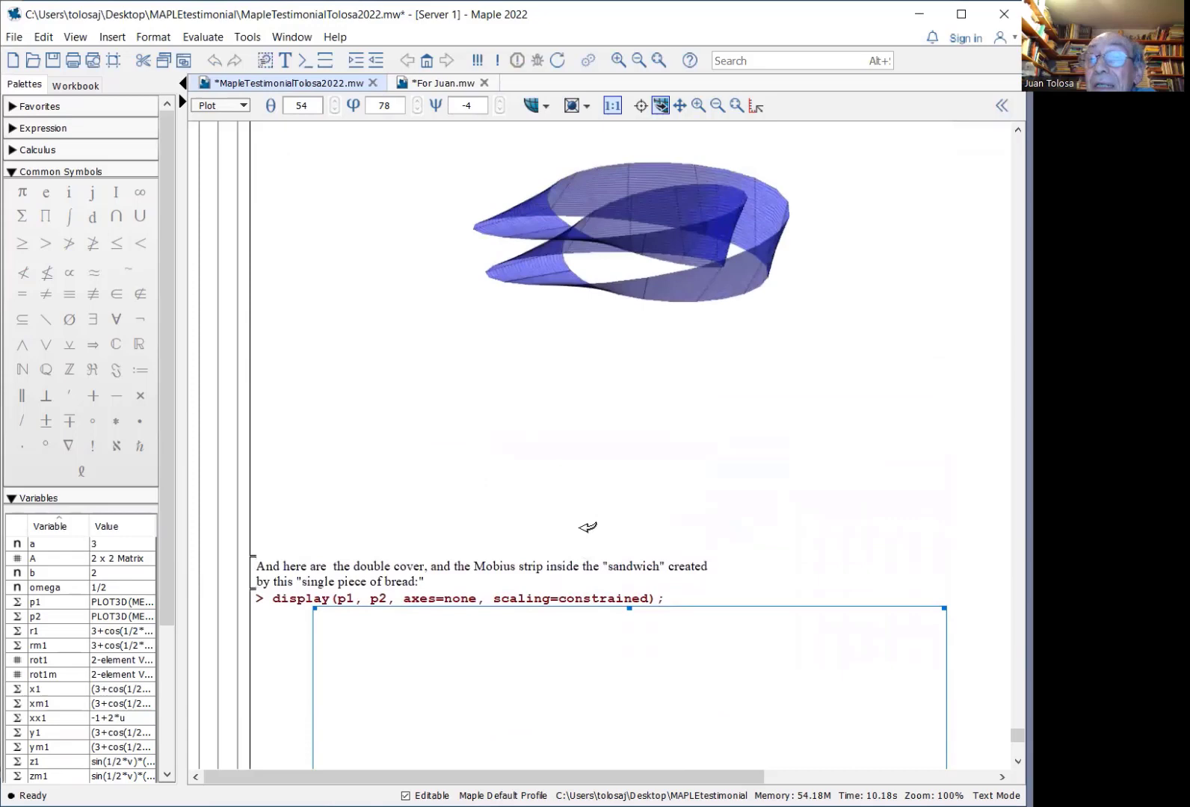